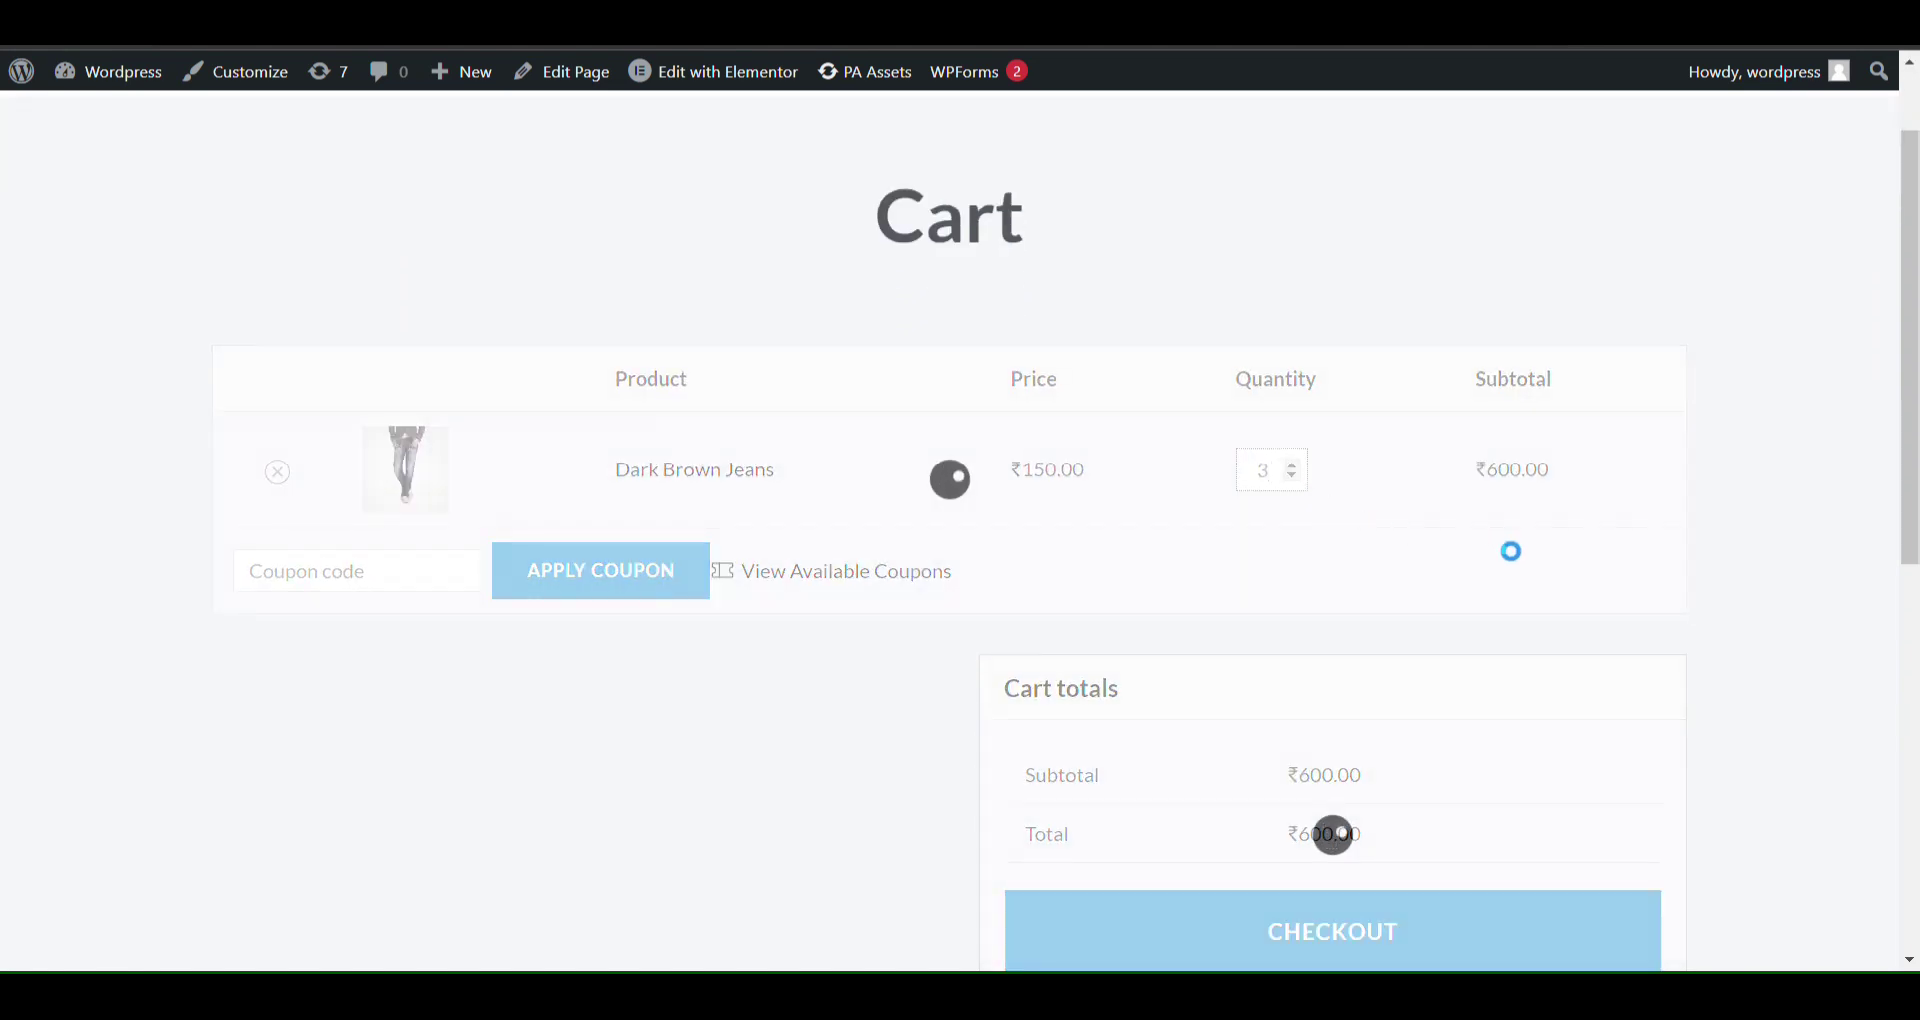
Use the quantity spinner to drop Dark Brown Jeans from 3 to 2.
scroll(1500, 545, down, 2)
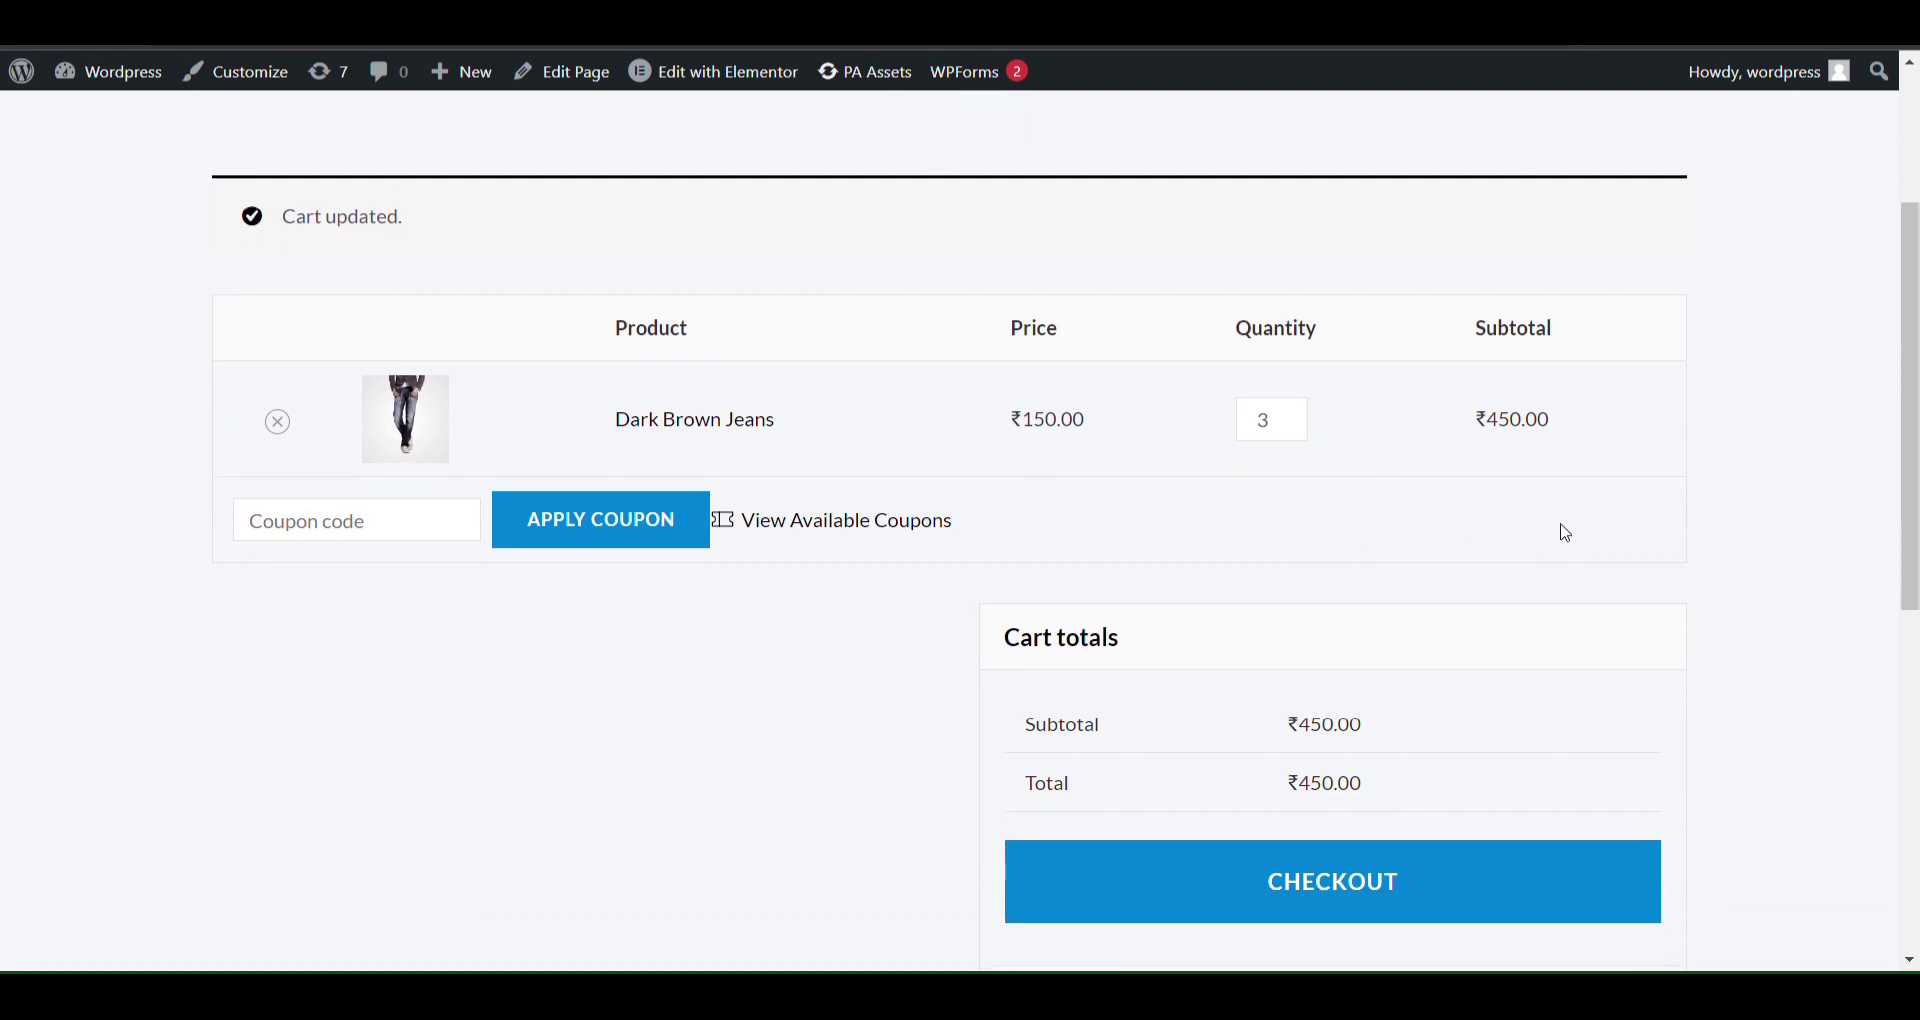
click(1292, 426)
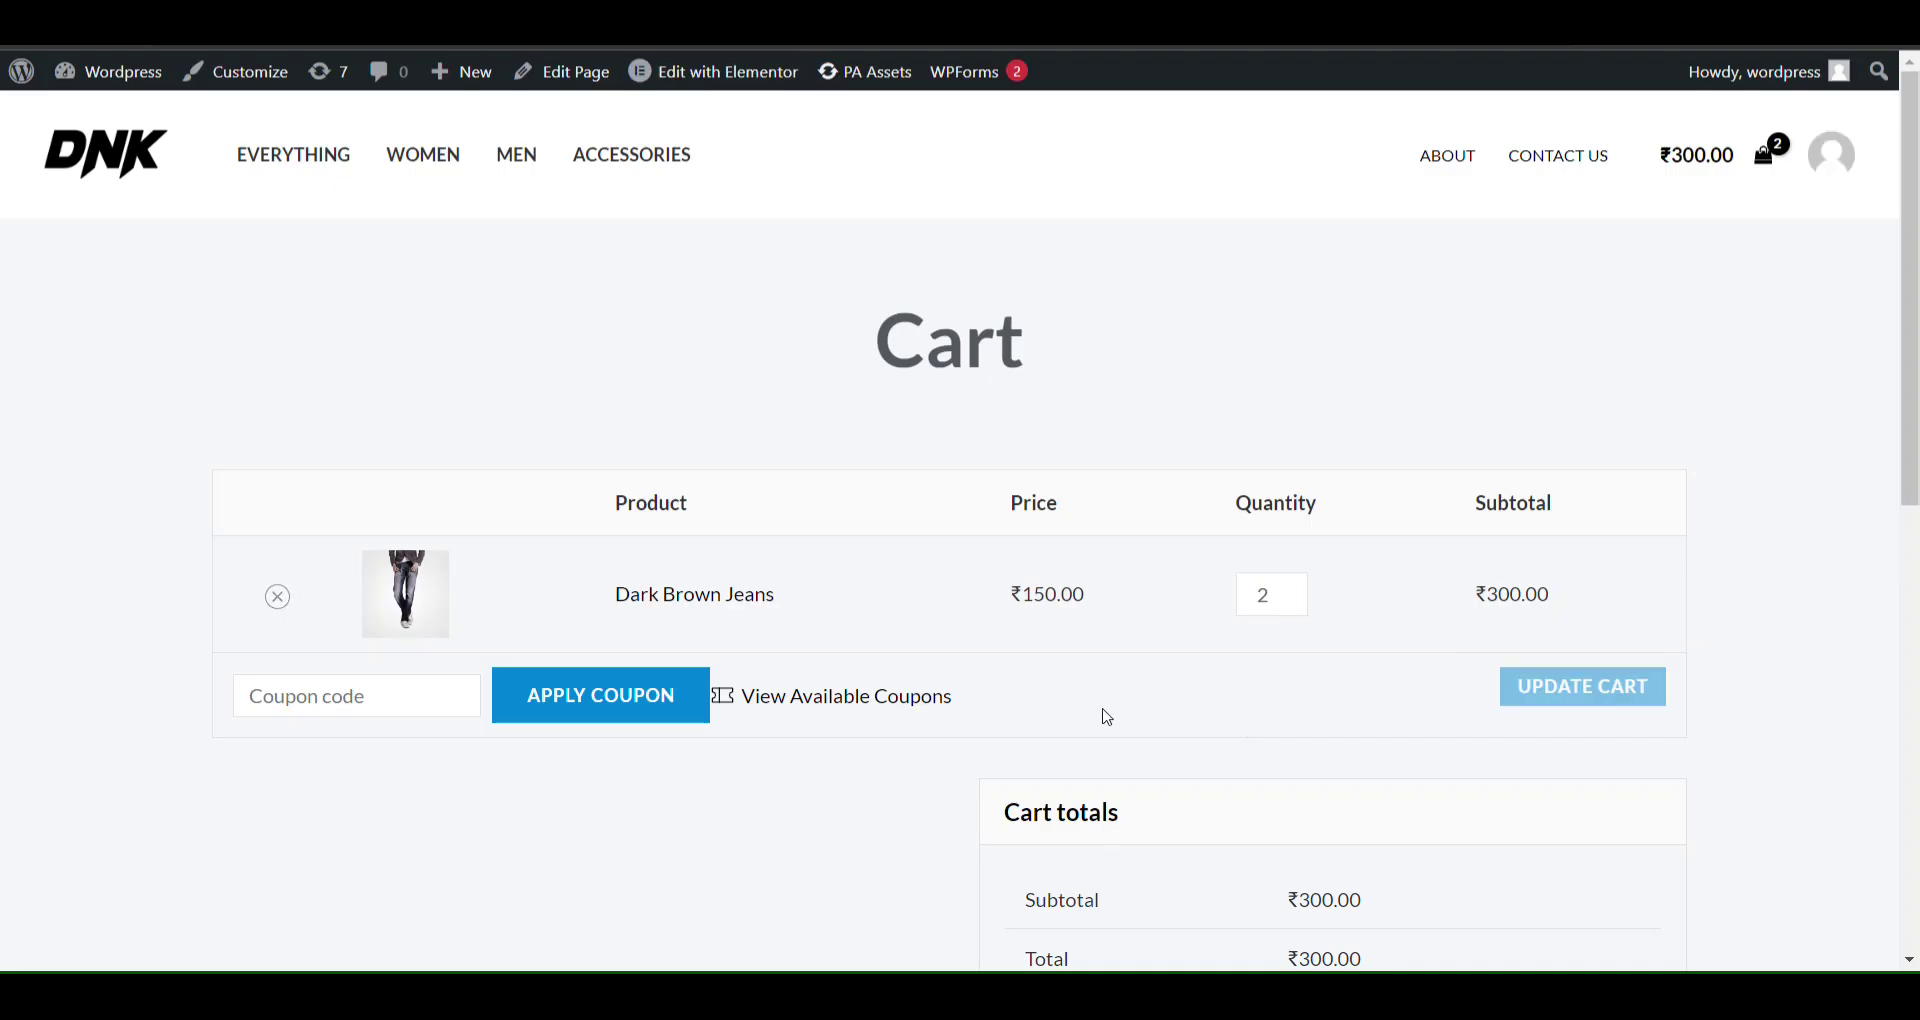
Raise the Dark Brown Jeans quantity to 3 and update the cart to ₹450.00.
scroll(1080, 718, down, 3)
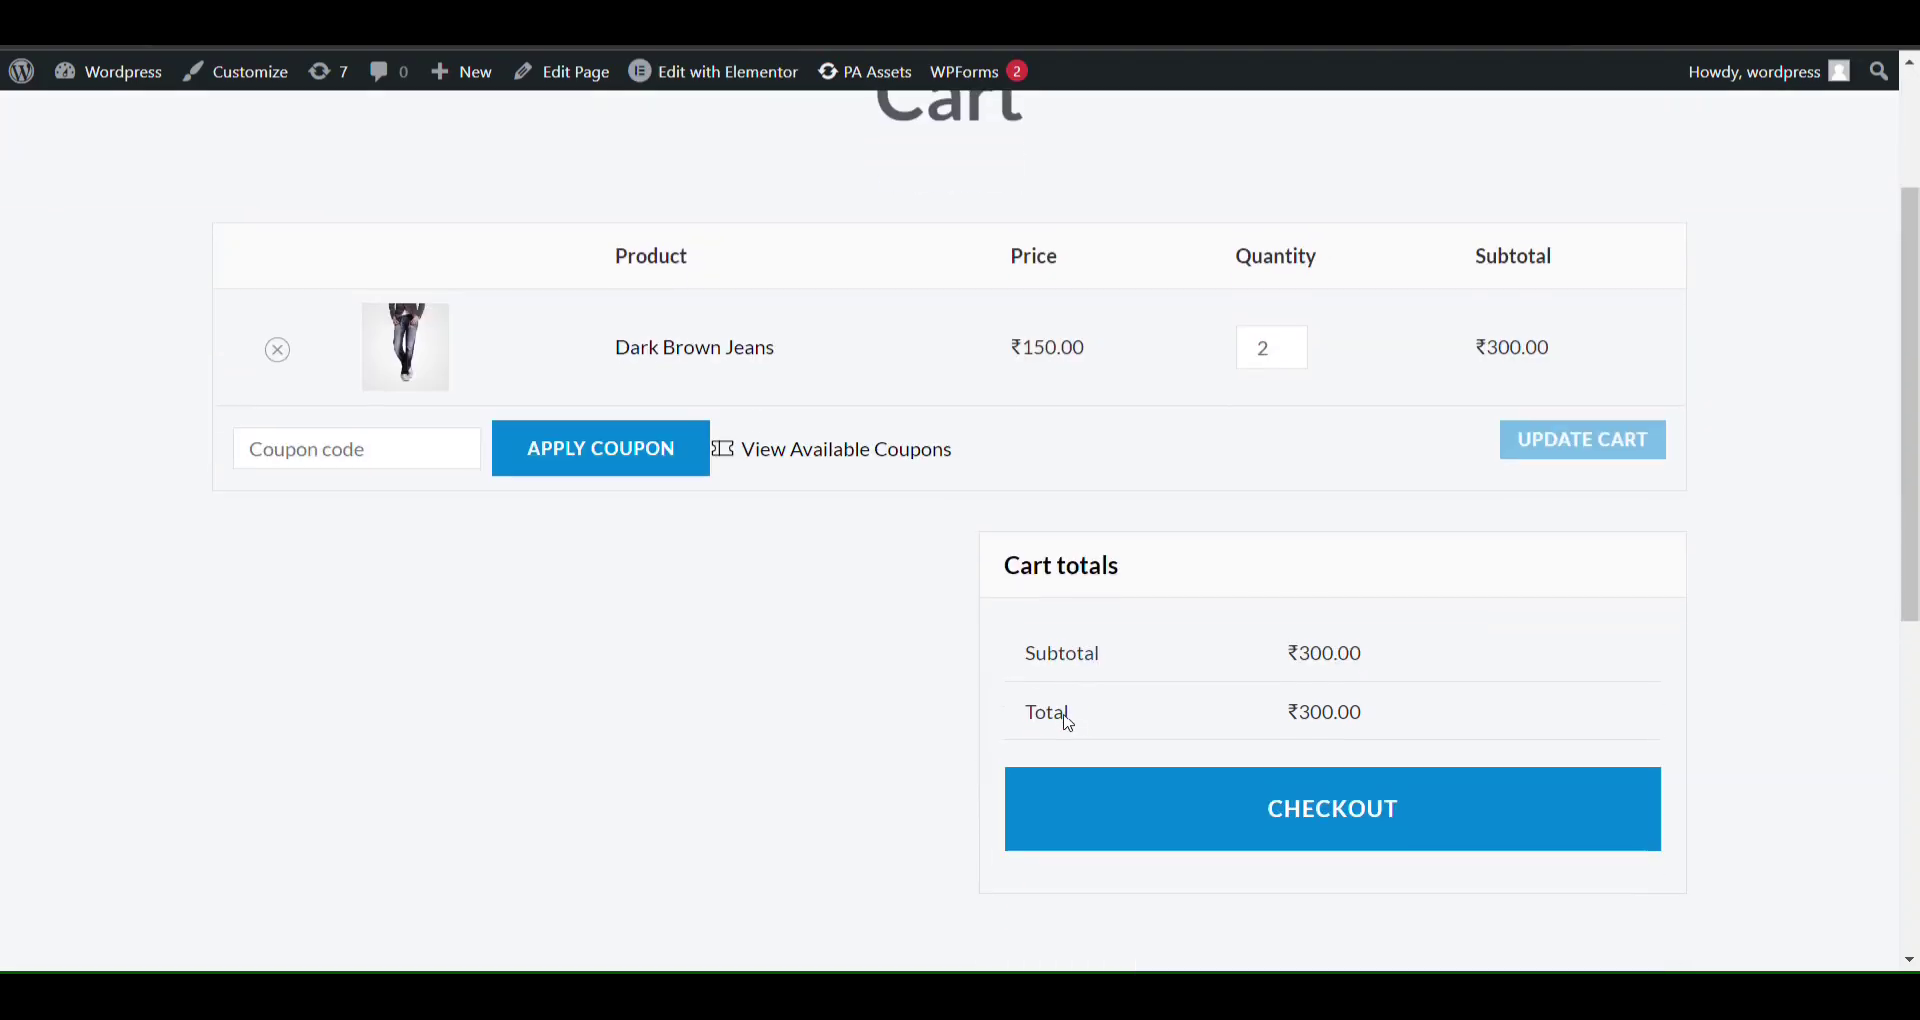
scroll(880, 716, up, 3)
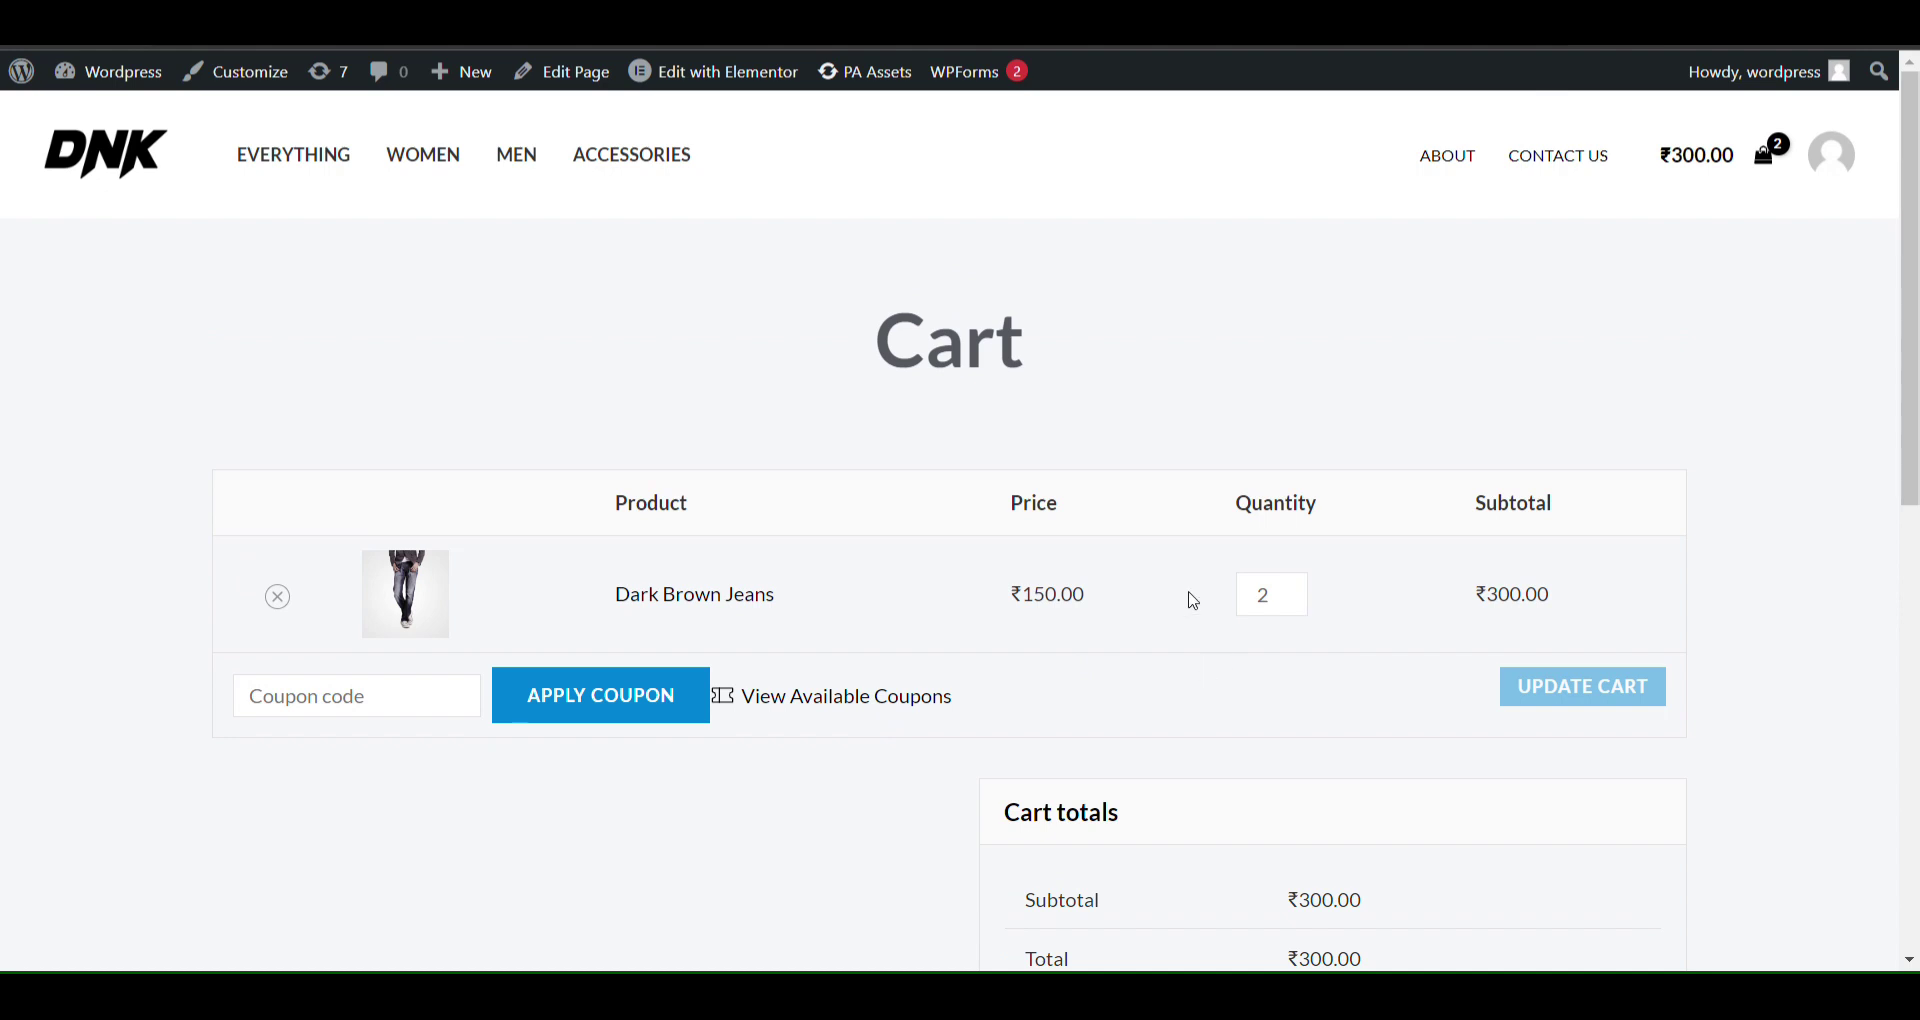
mouse_move(1272, 346)
click(1295, 589)
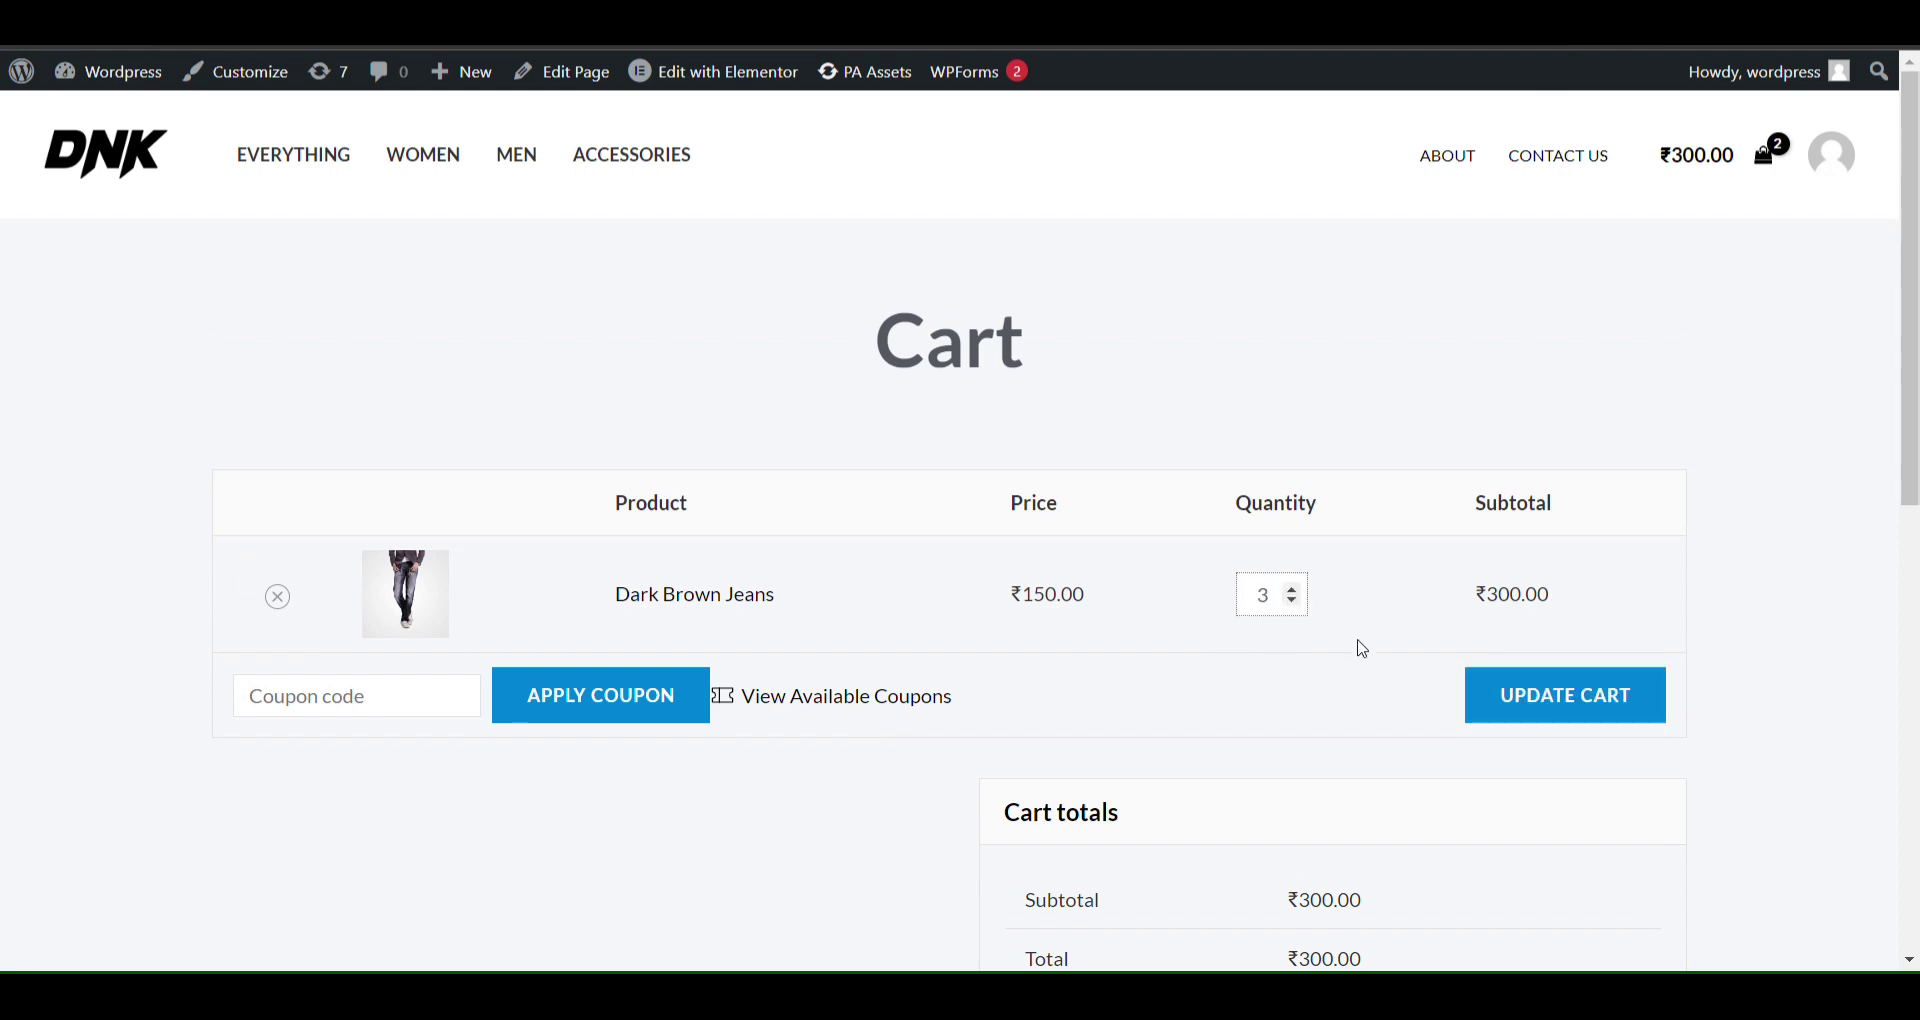
click(1558, 705)
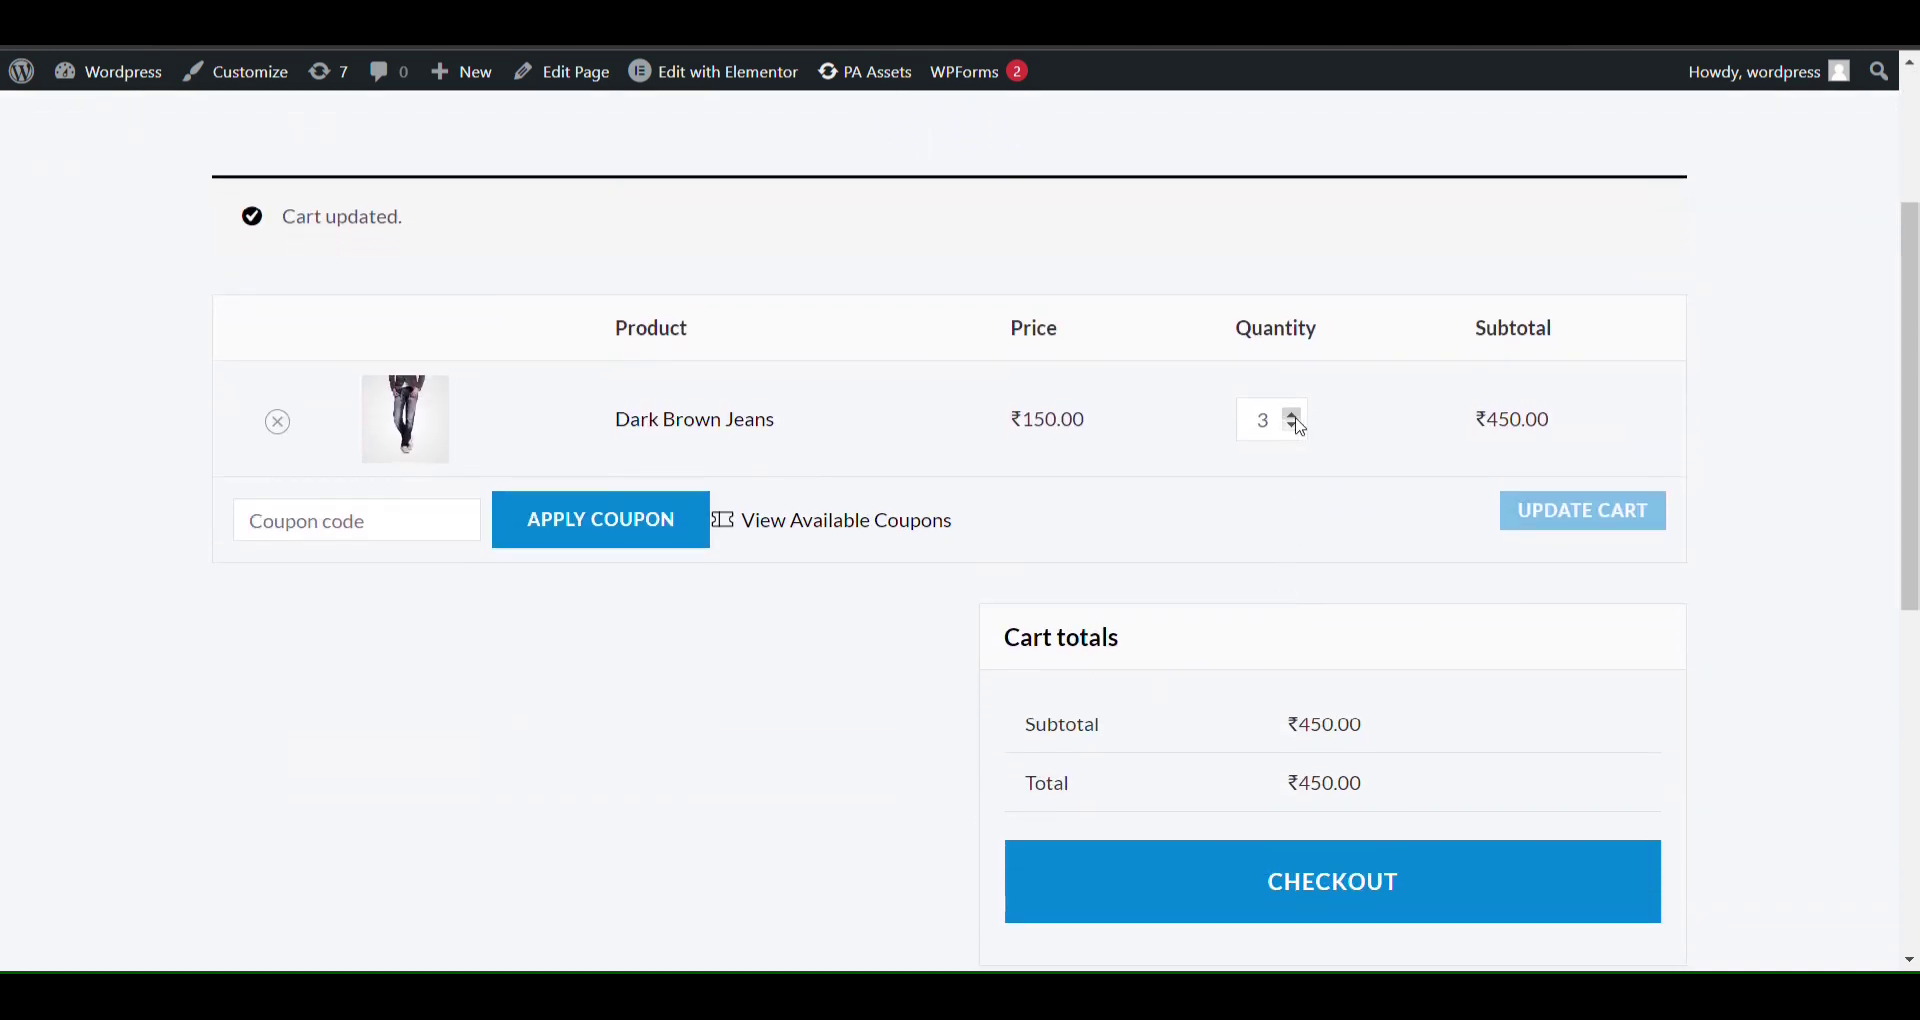
Set the quantity to 4 without updating, then highlight 'Dark Brown Jeans × 3' at checkout.
click(1293, 414)
scroll(1350, 830, down, 2)
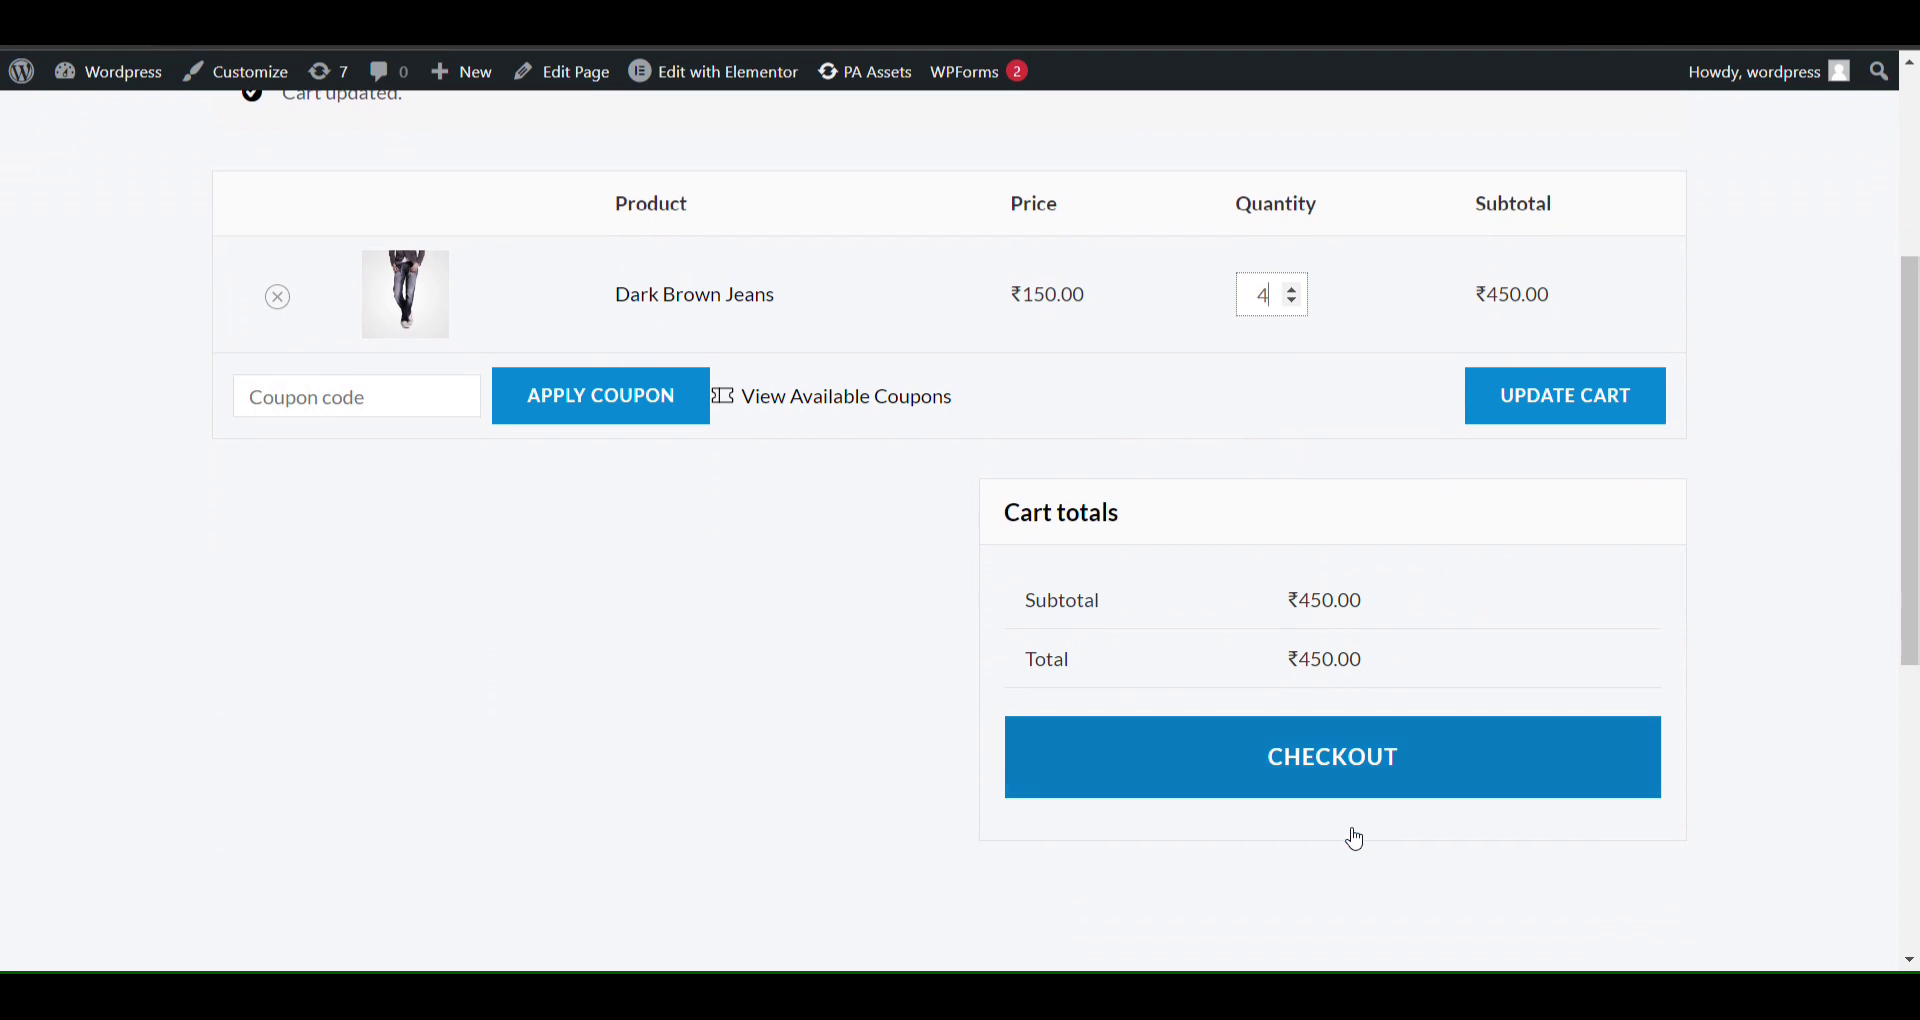
click(1353, 768)
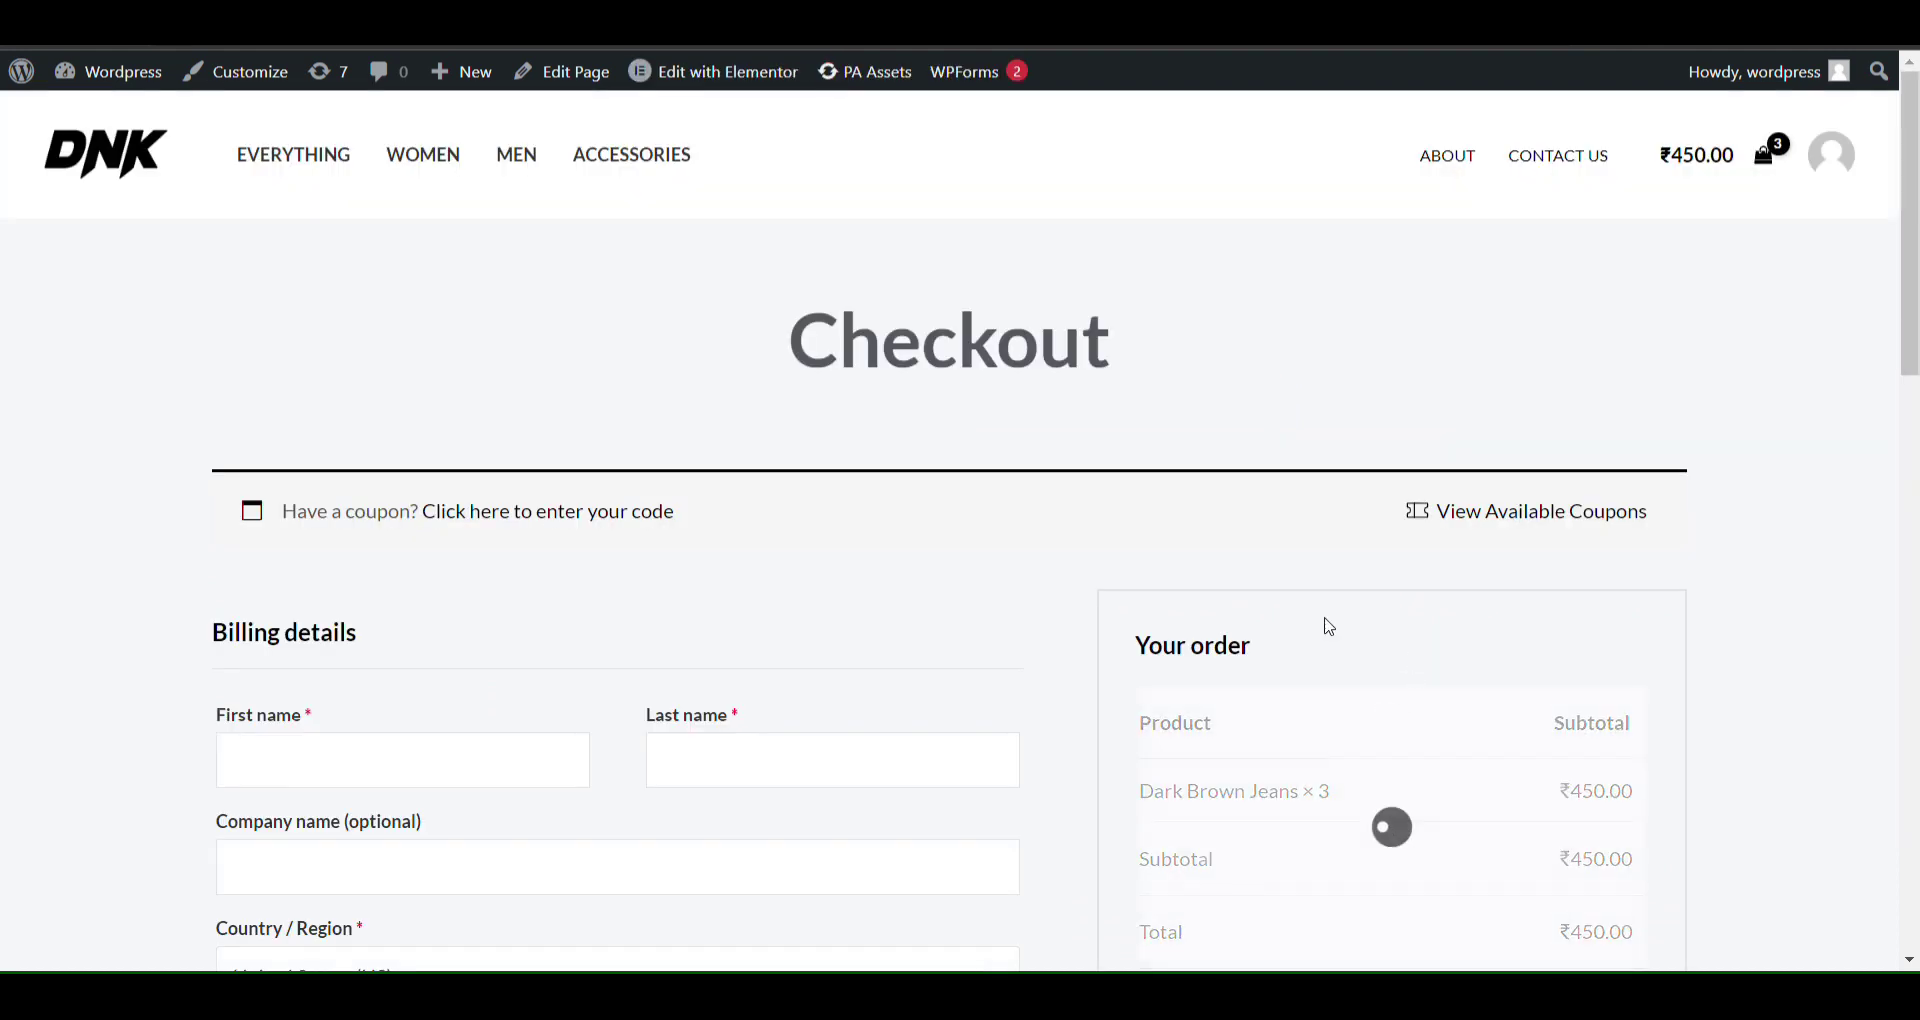
scroll(1289, 618, down, 3)
drag(1332, 418, 1140, 428)
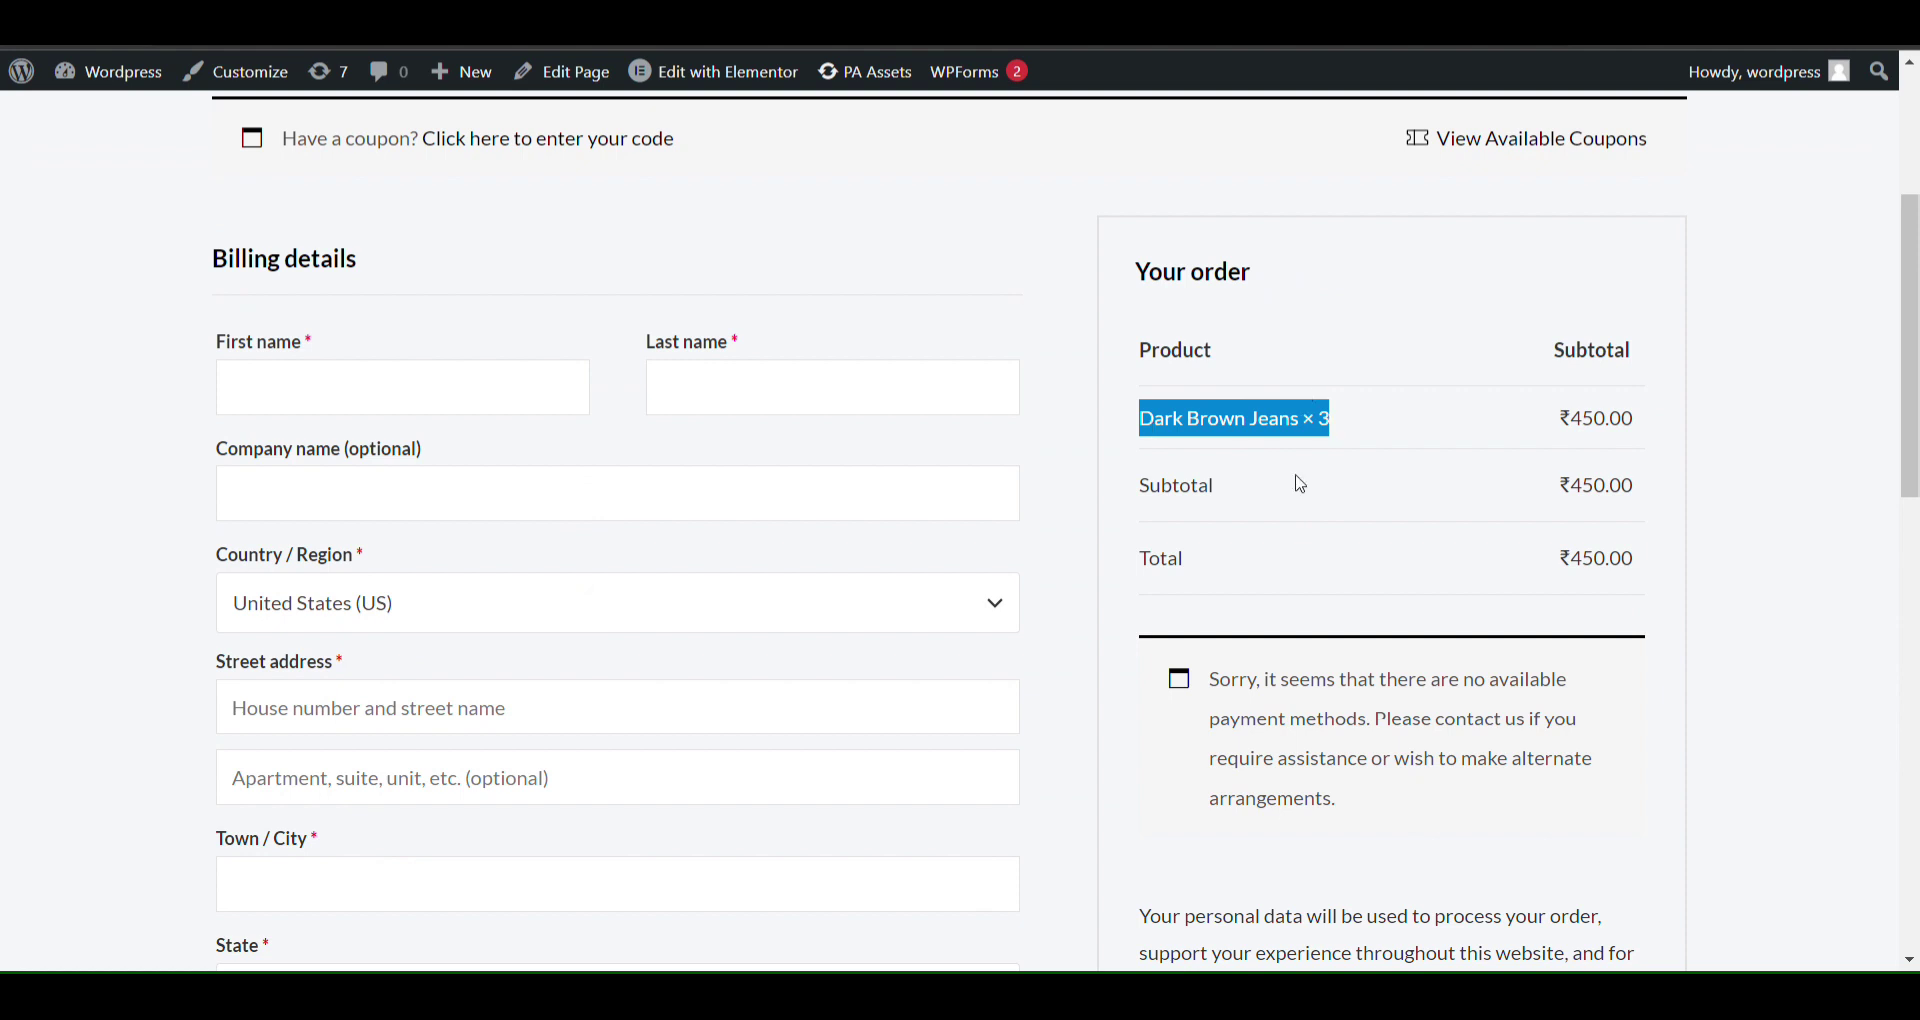
Return to the cart page from the header and increase the jeans quantity again.
scroll(1300, 484, up, 1)
scroll(776, 536, up, 2)
scroll(1615, 204, up, 1)
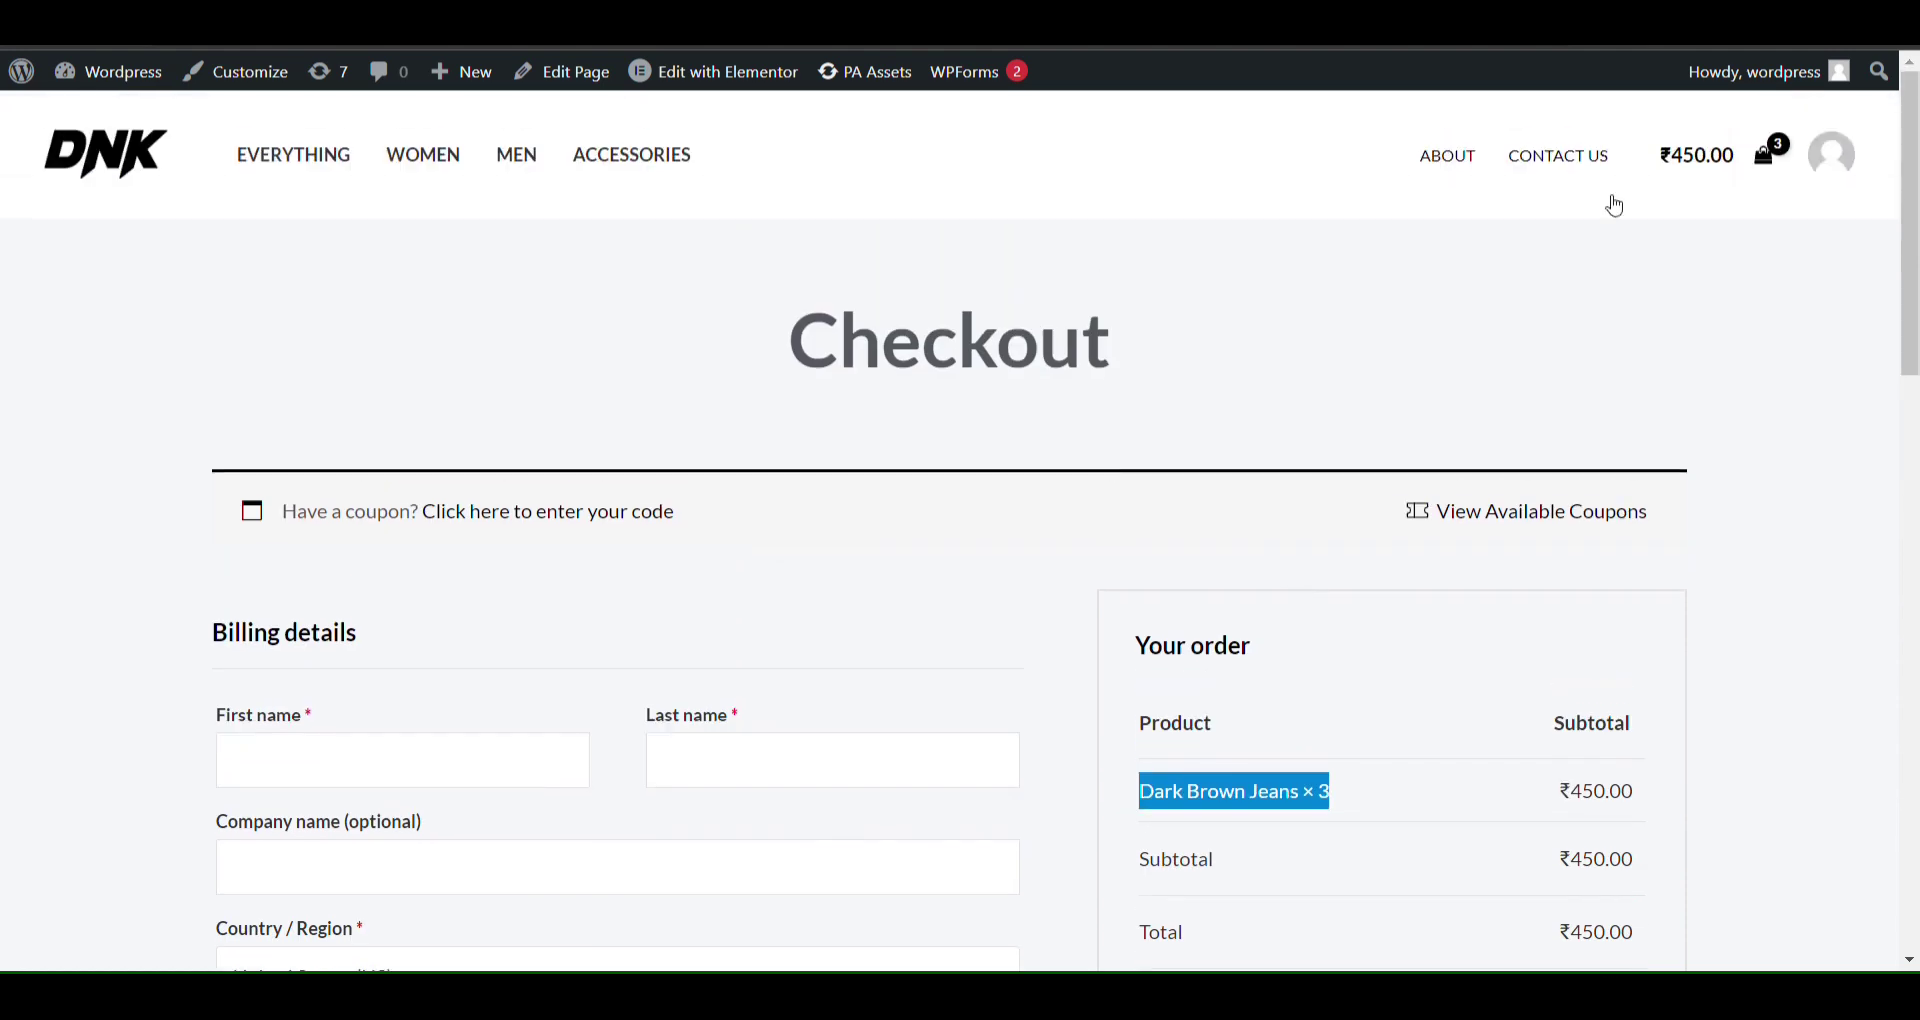
click(1700, 158)
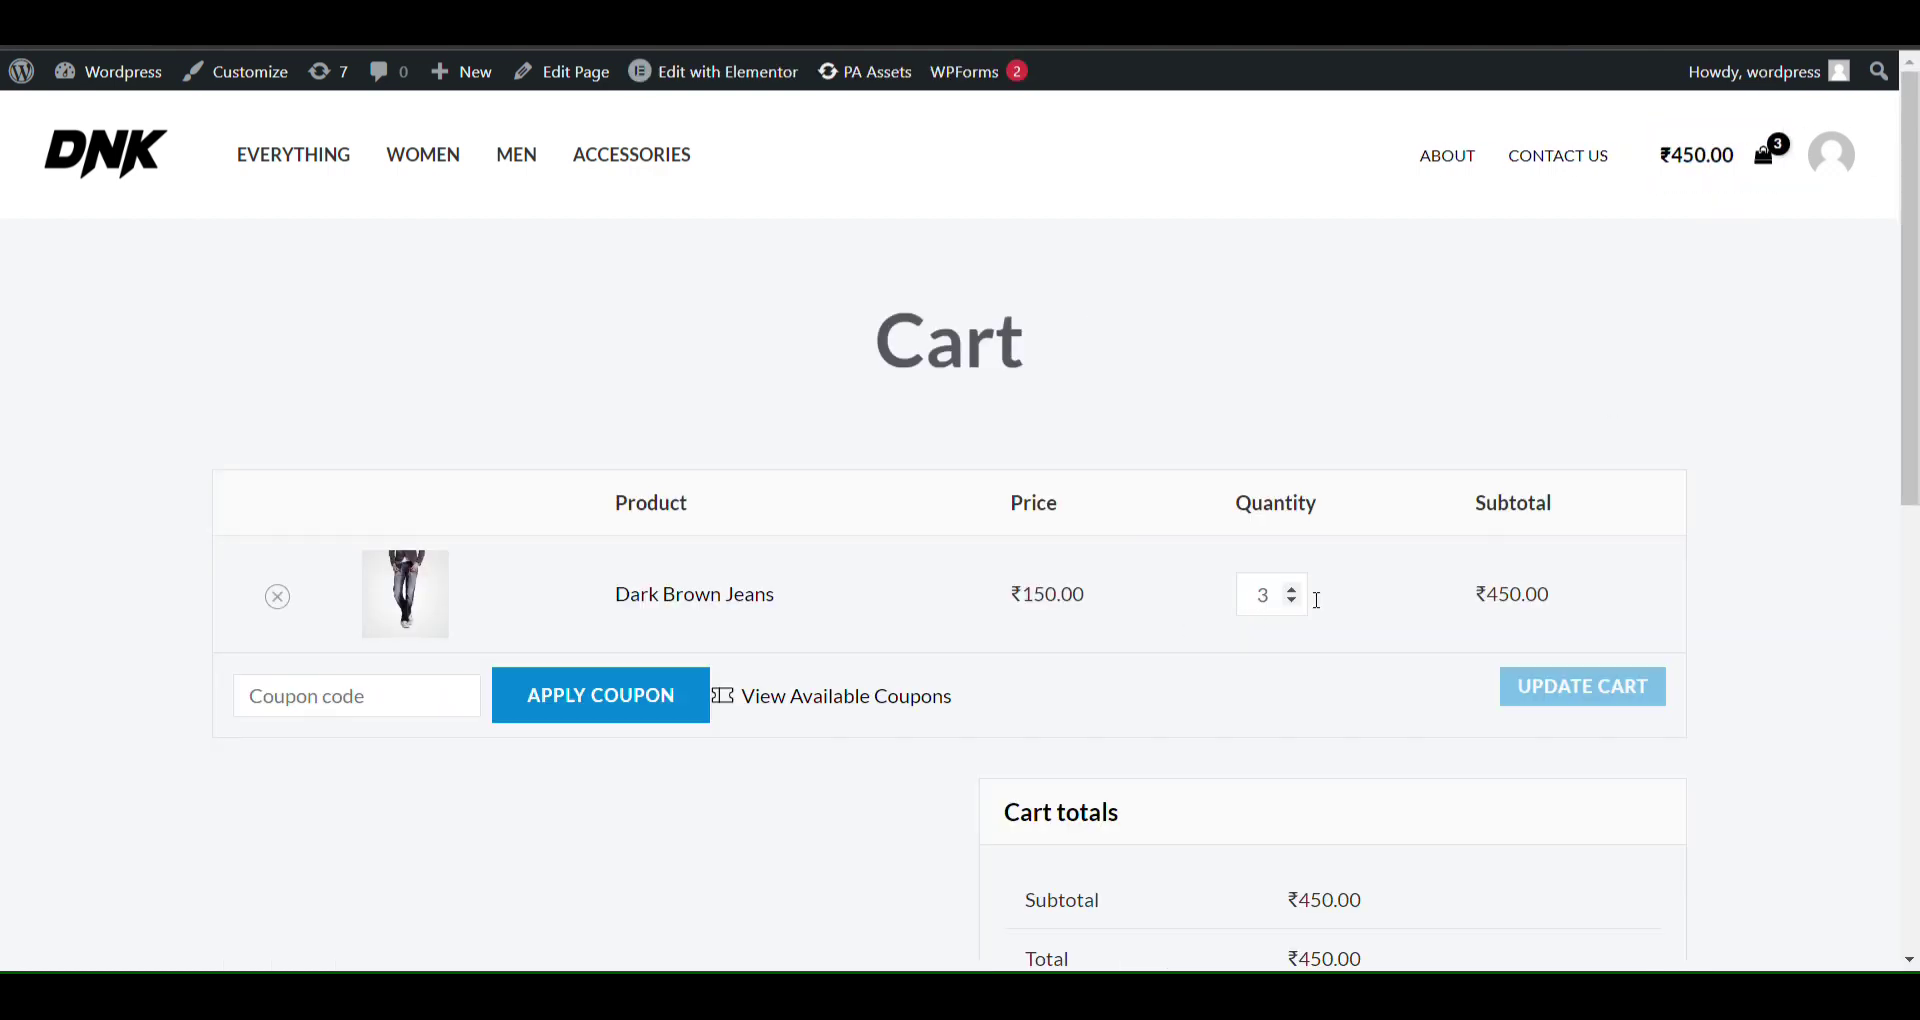
click(1297, 589)
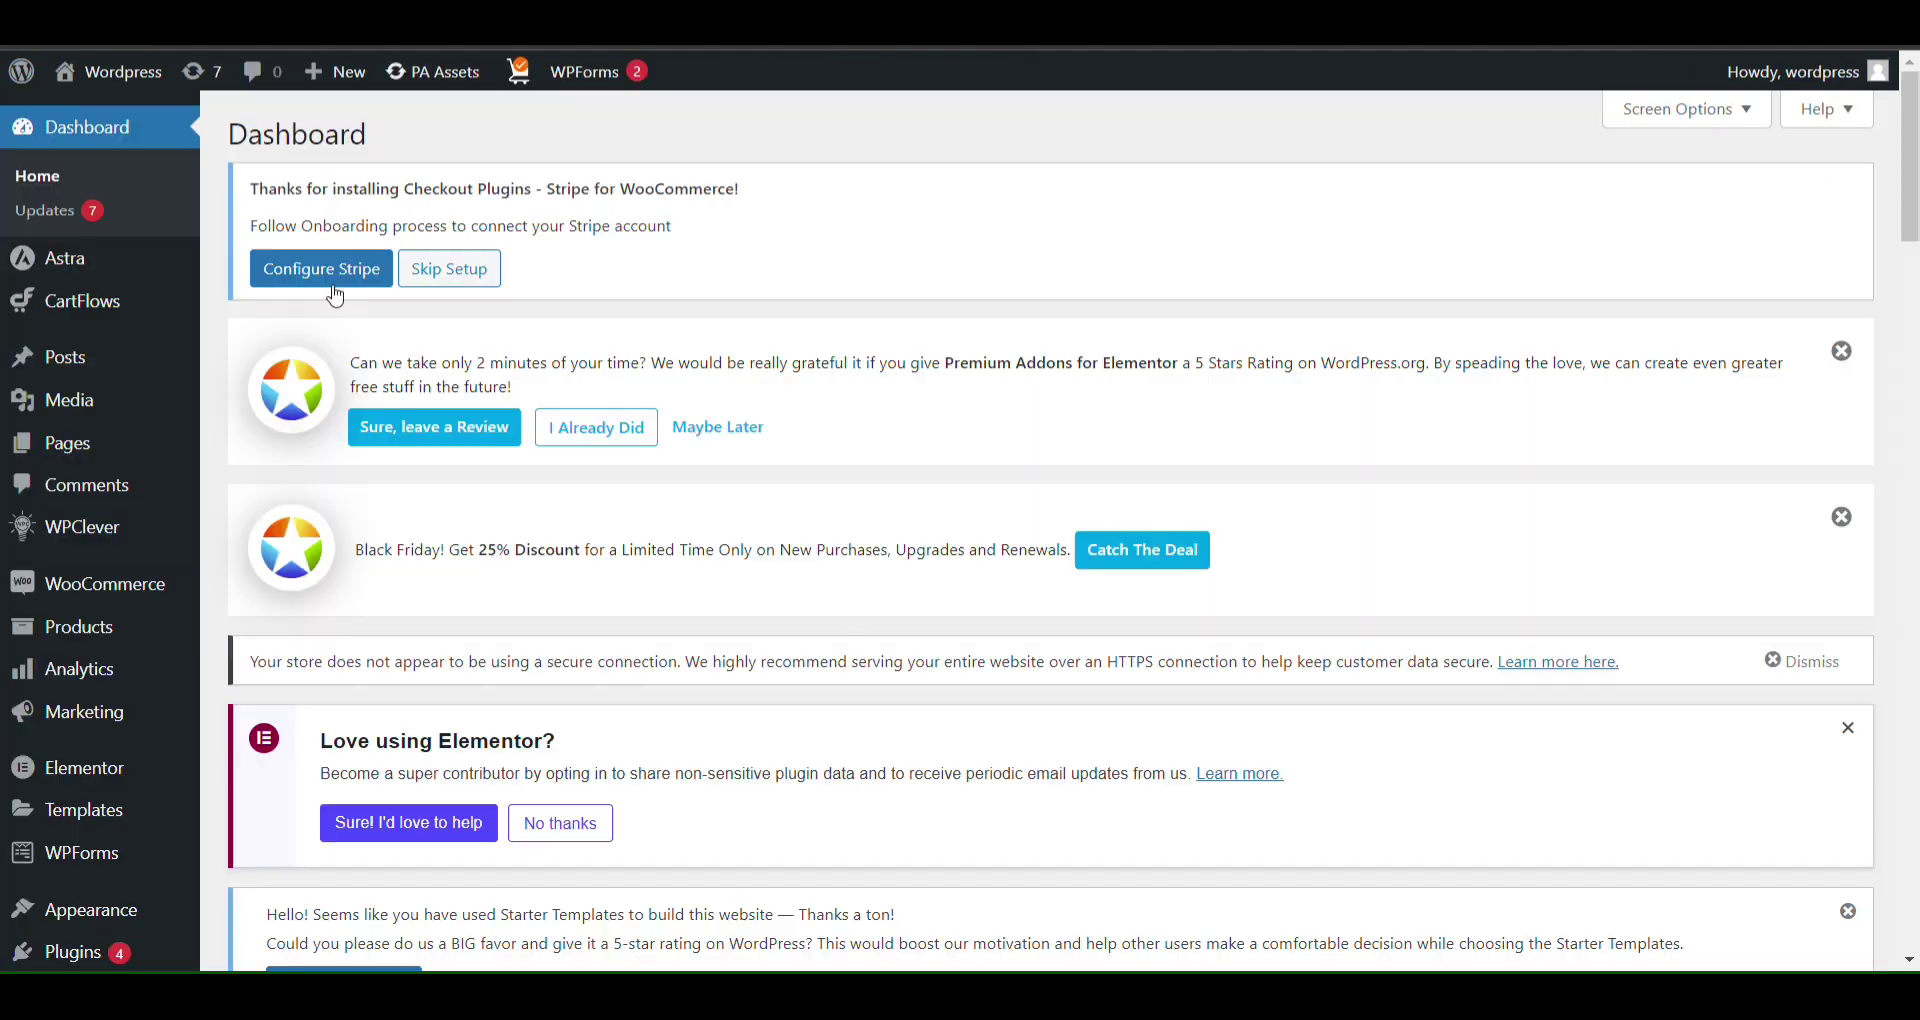
Open Astra's functions.php in the Theme File Editor and insert blank lines after line 9.
scroll(70, 444, down, 5)
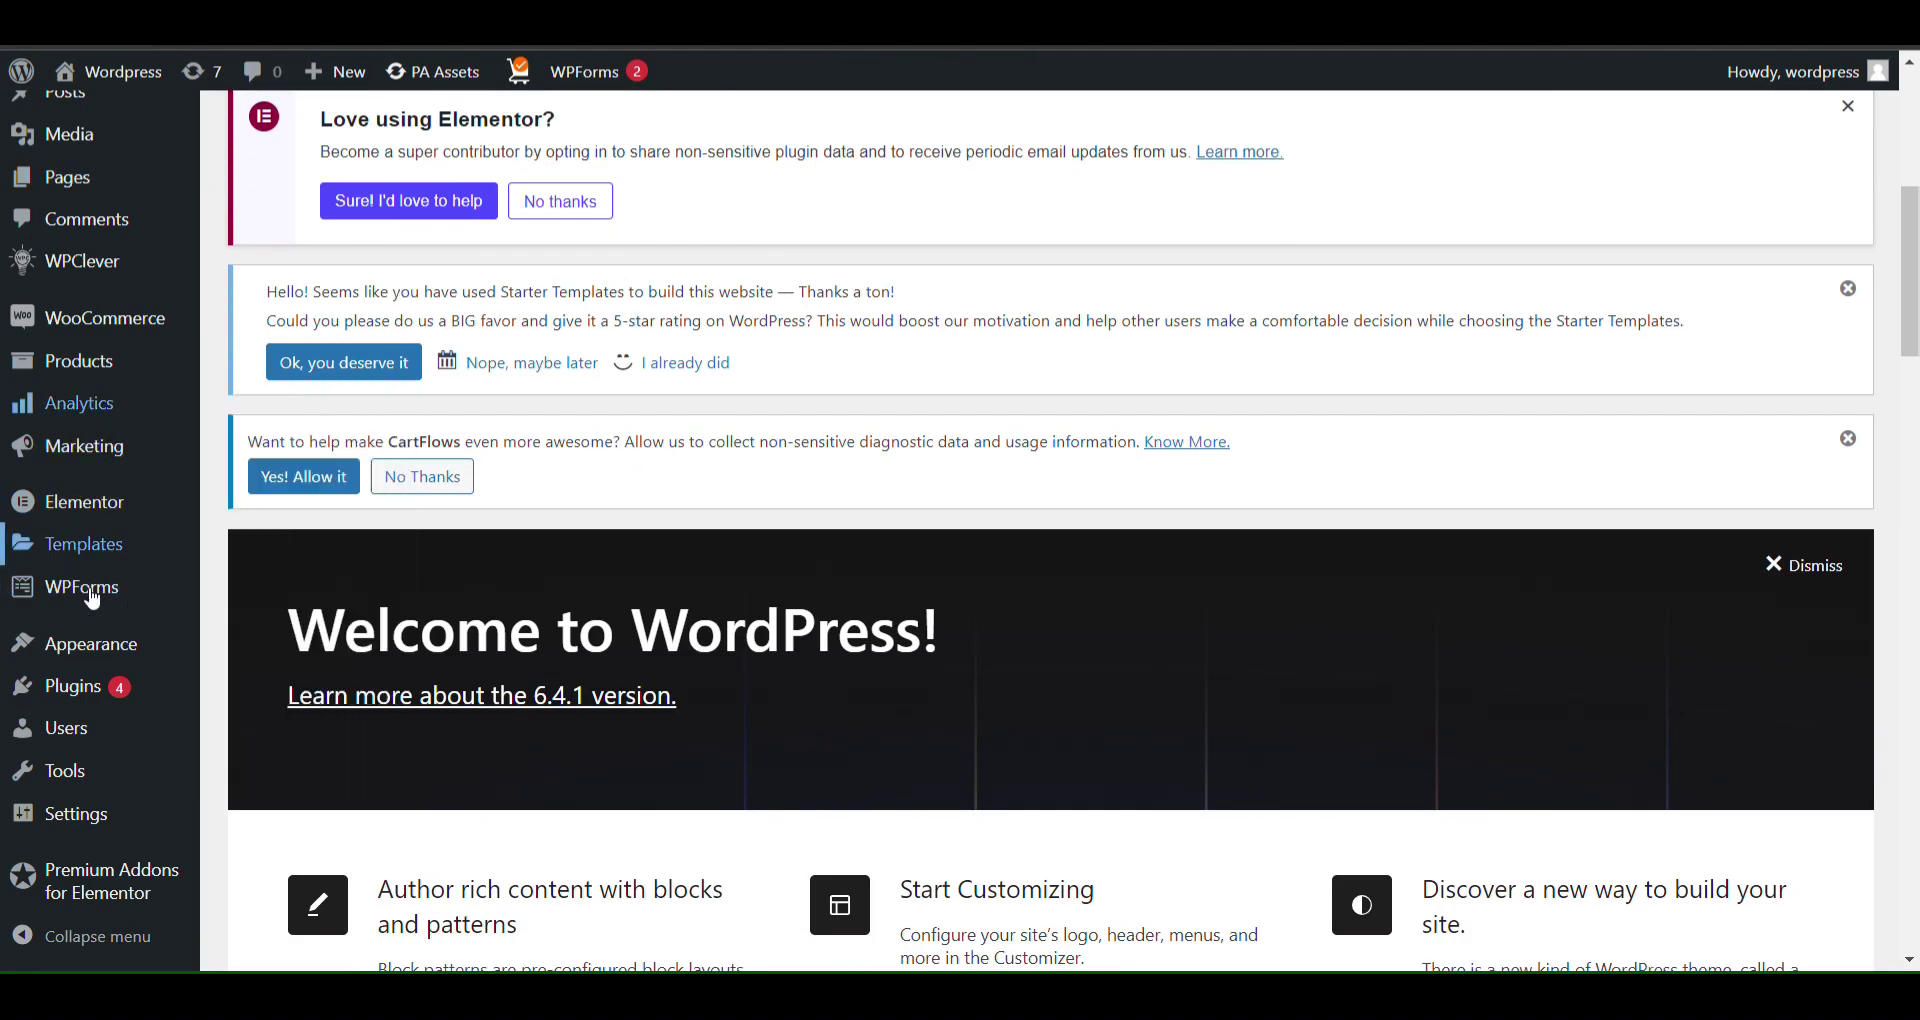
mouse_move(90, 909)
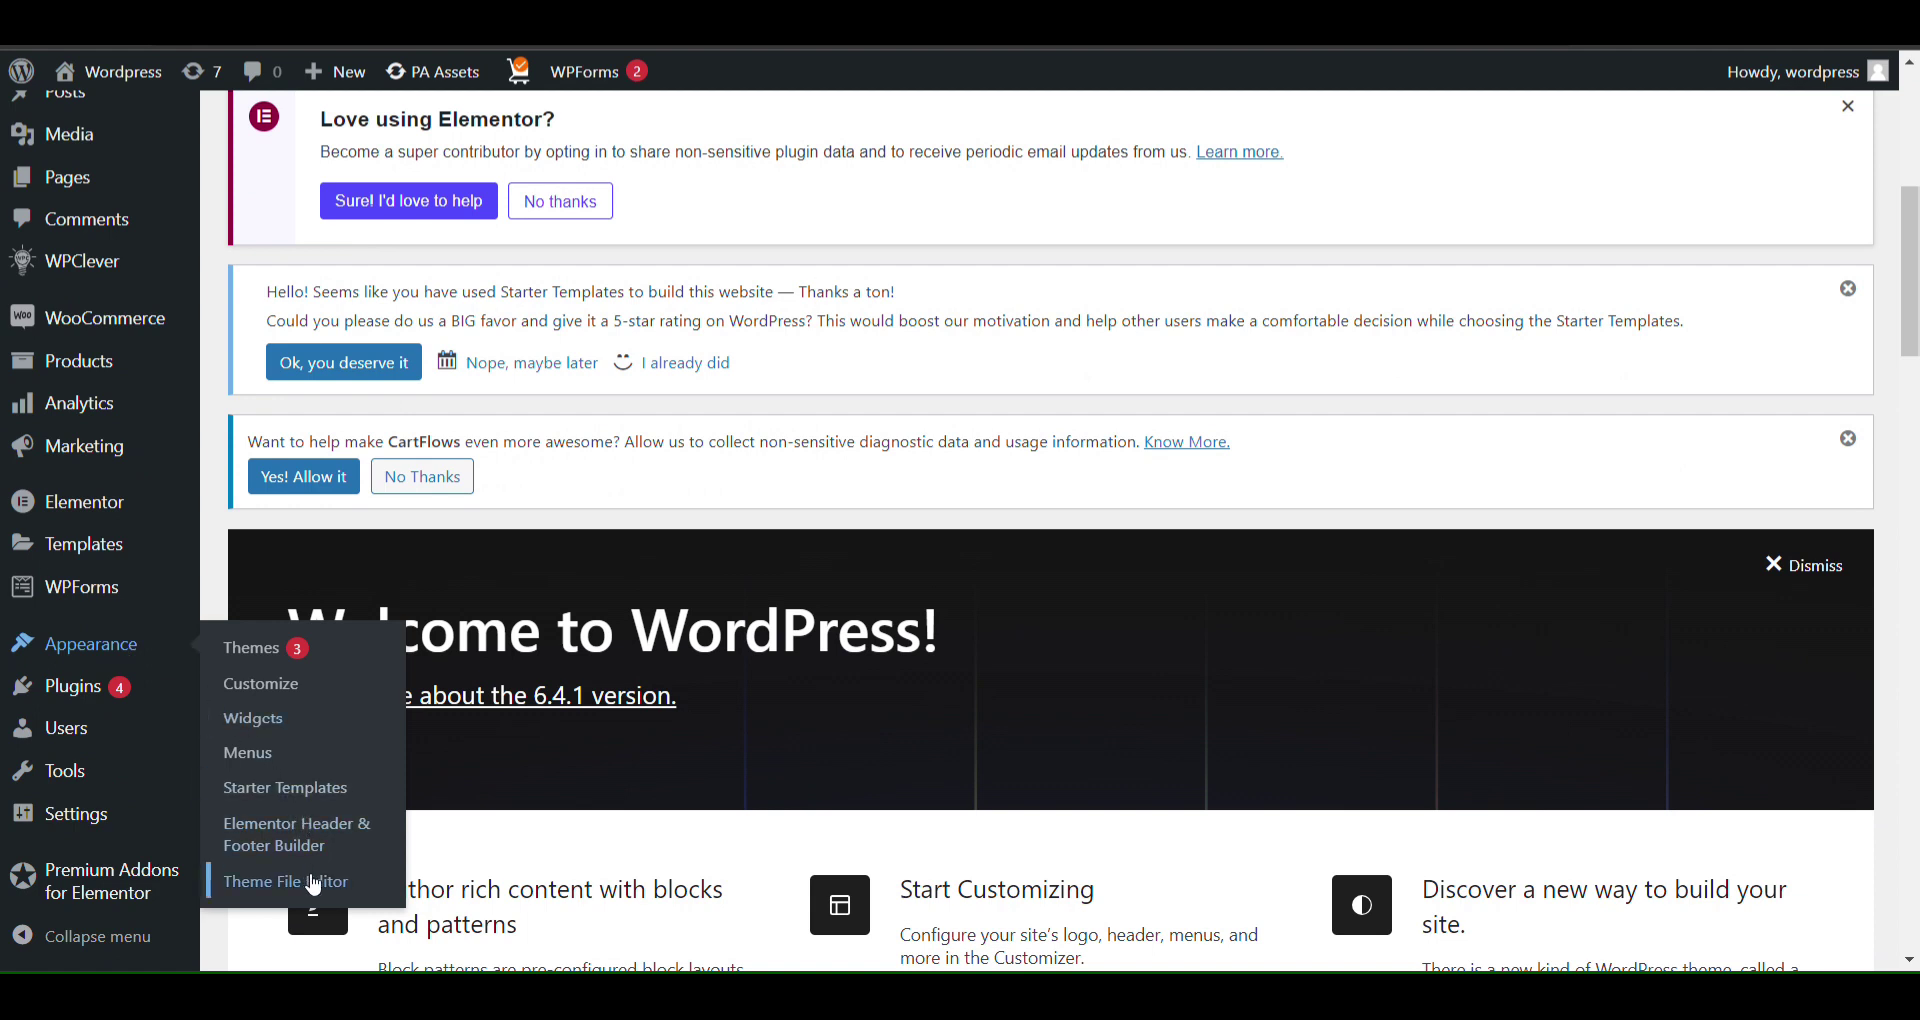
click(312, 884)
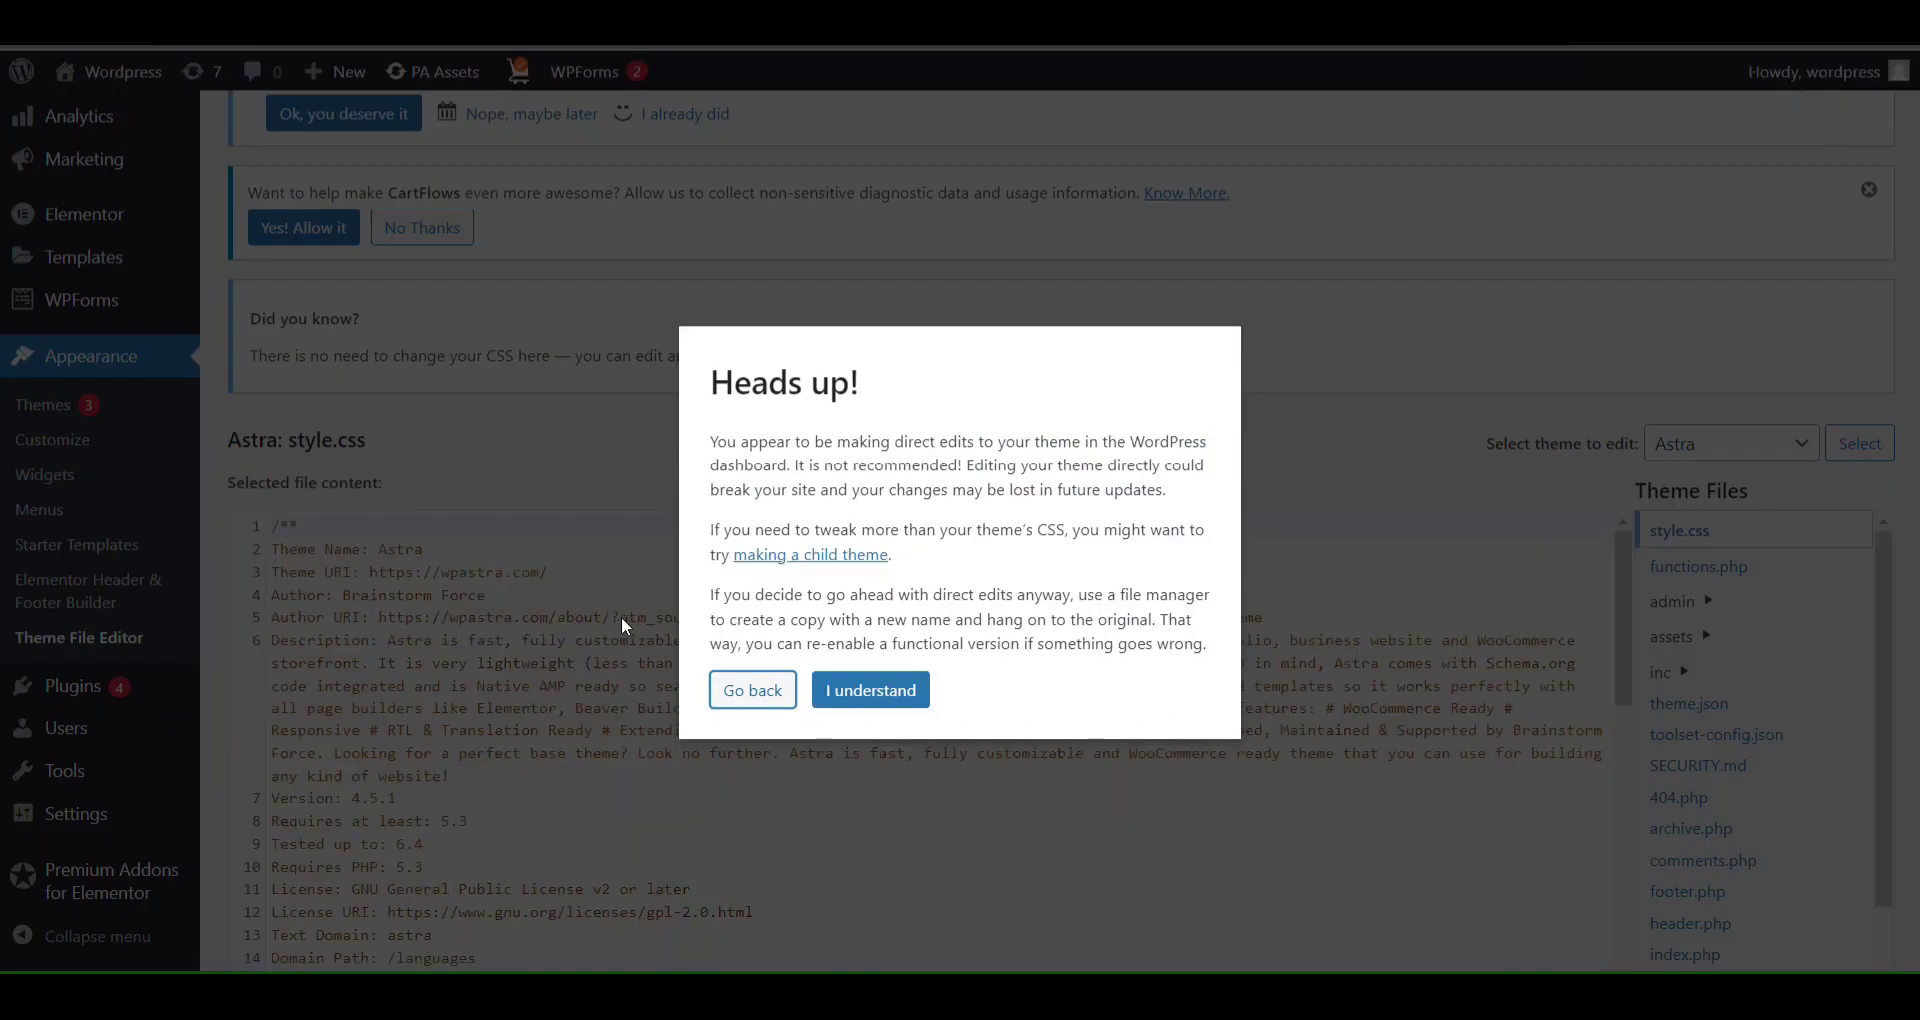
click(856, 711)
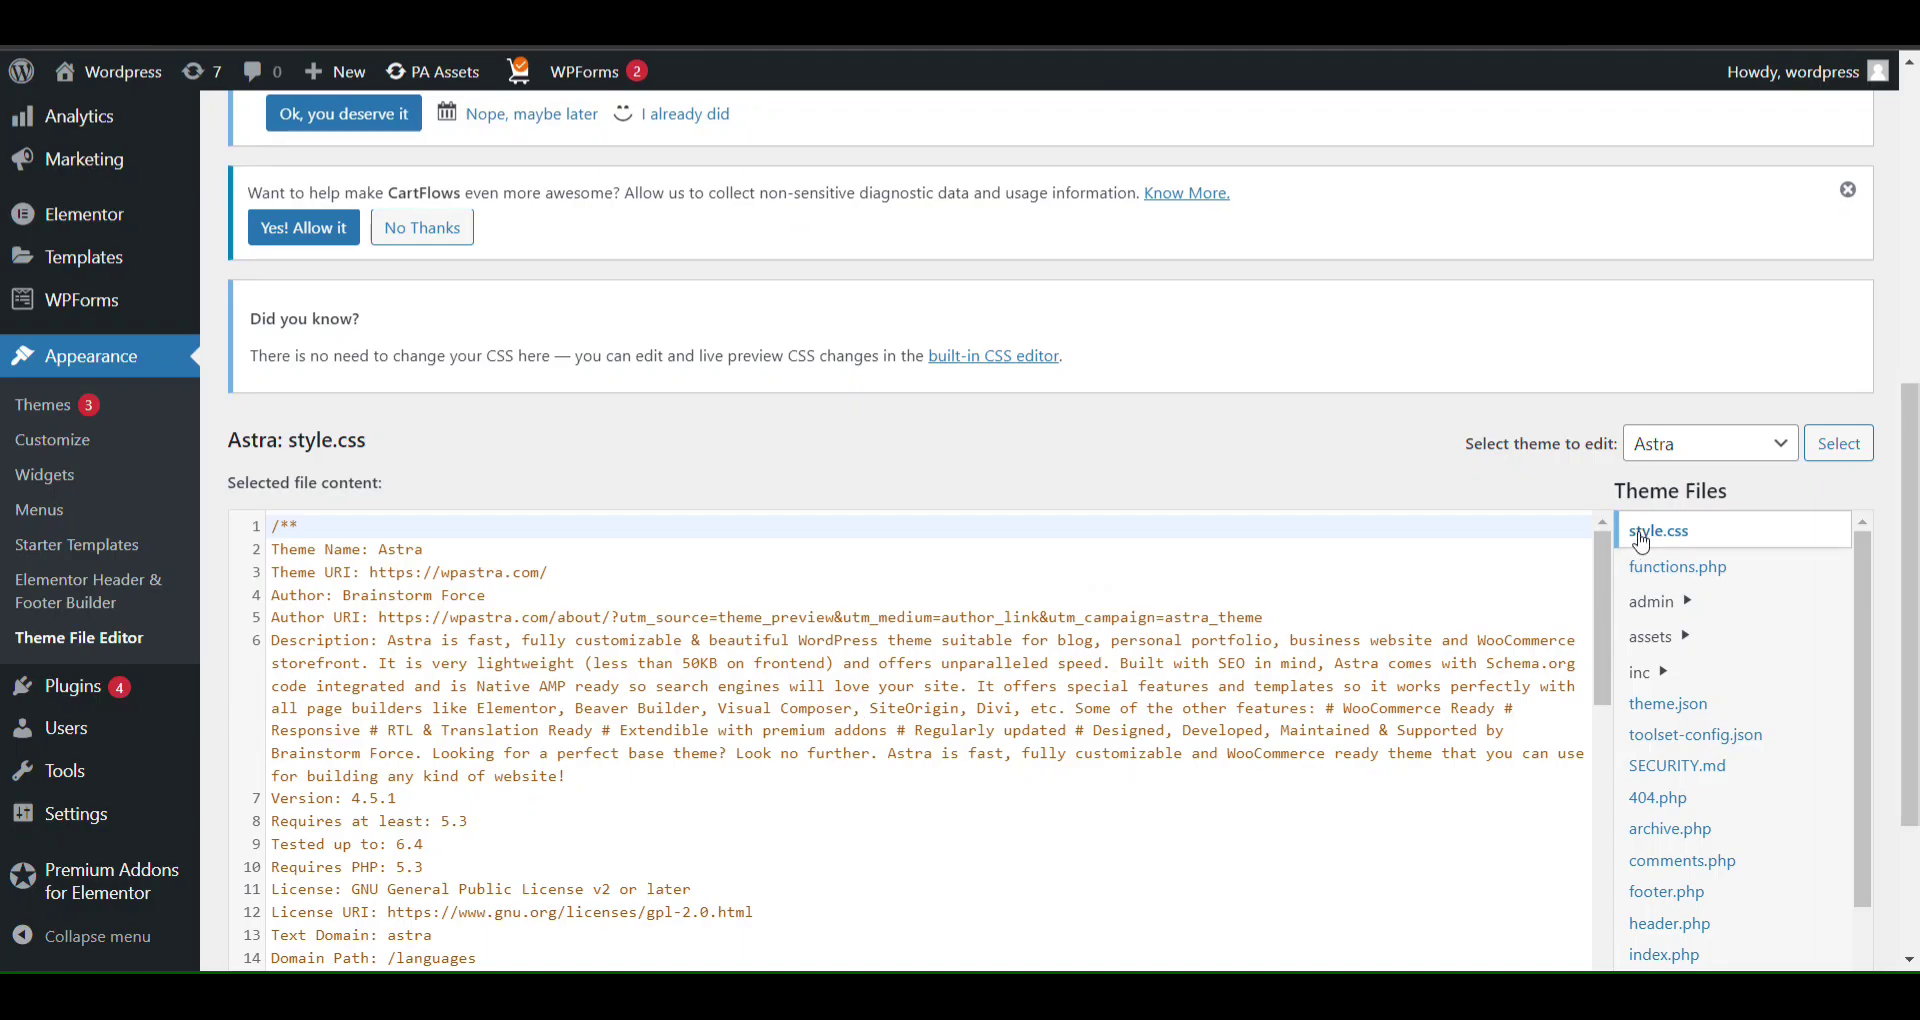
click(1666, 584)
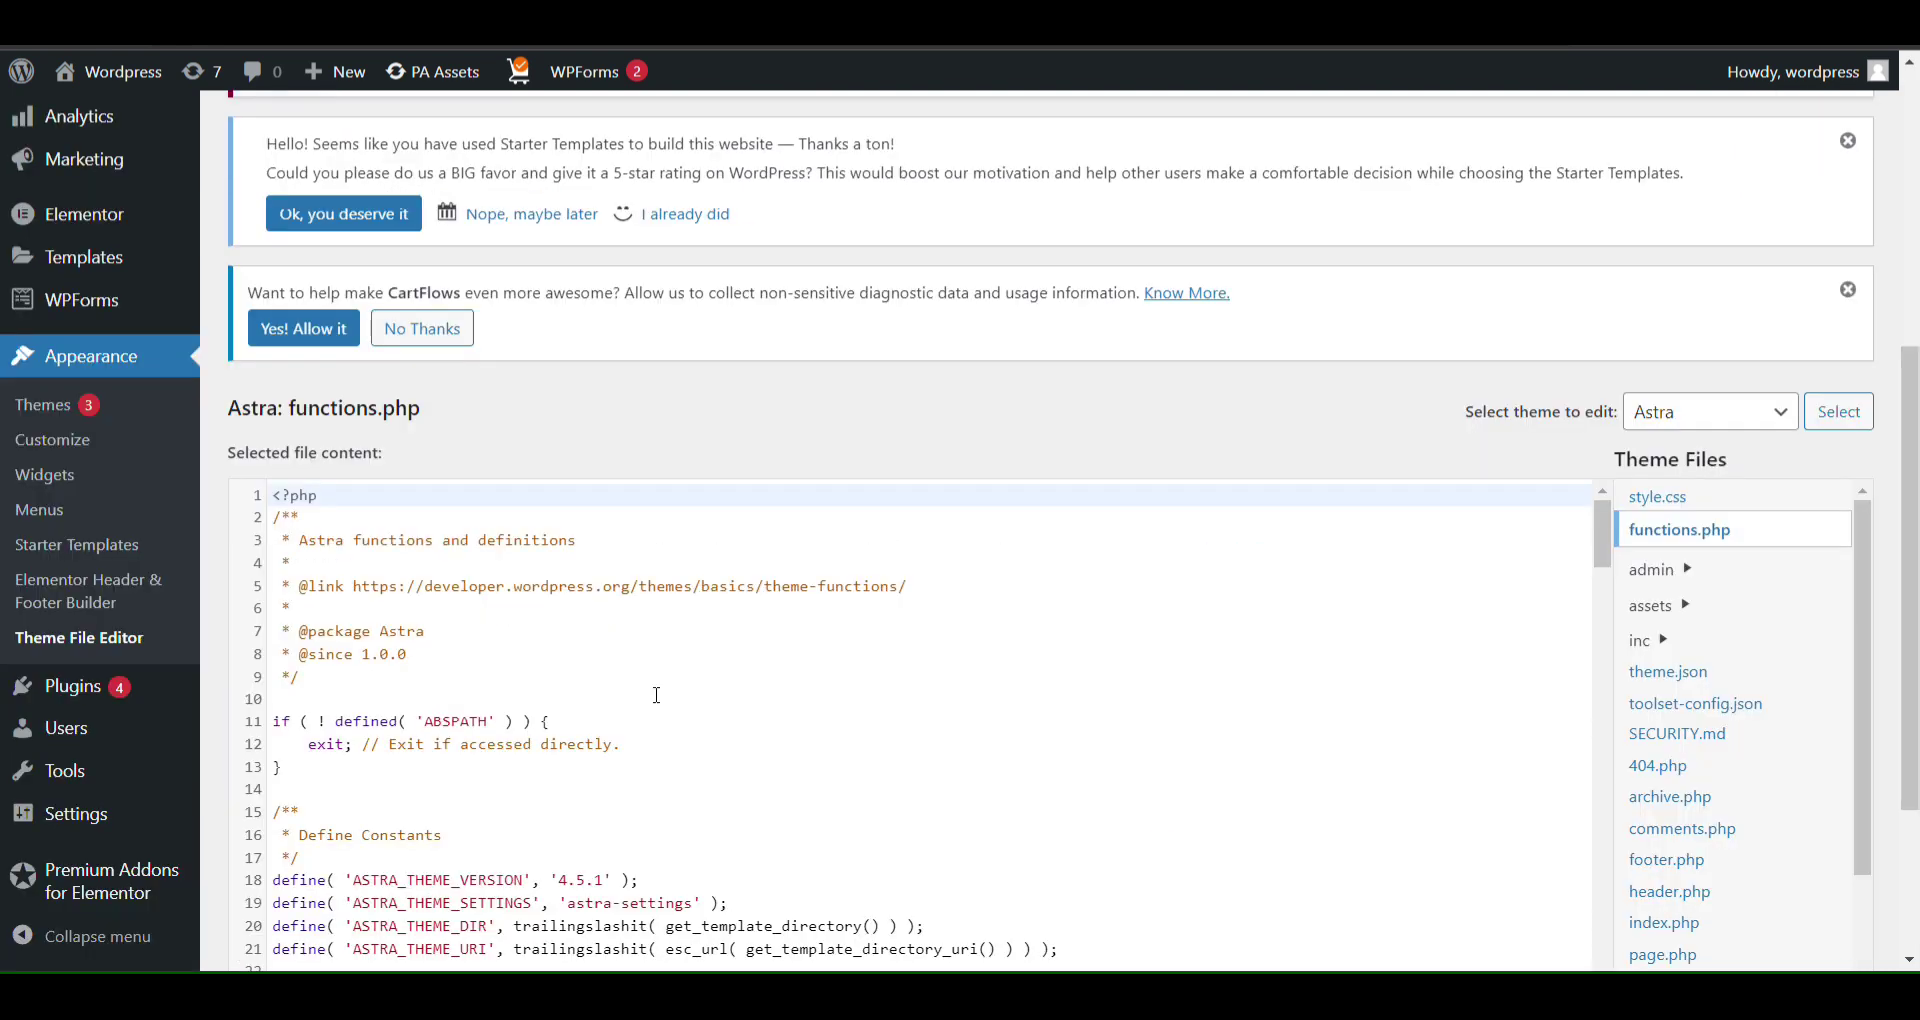
click(320, 686)
key(Return)
key(Return)
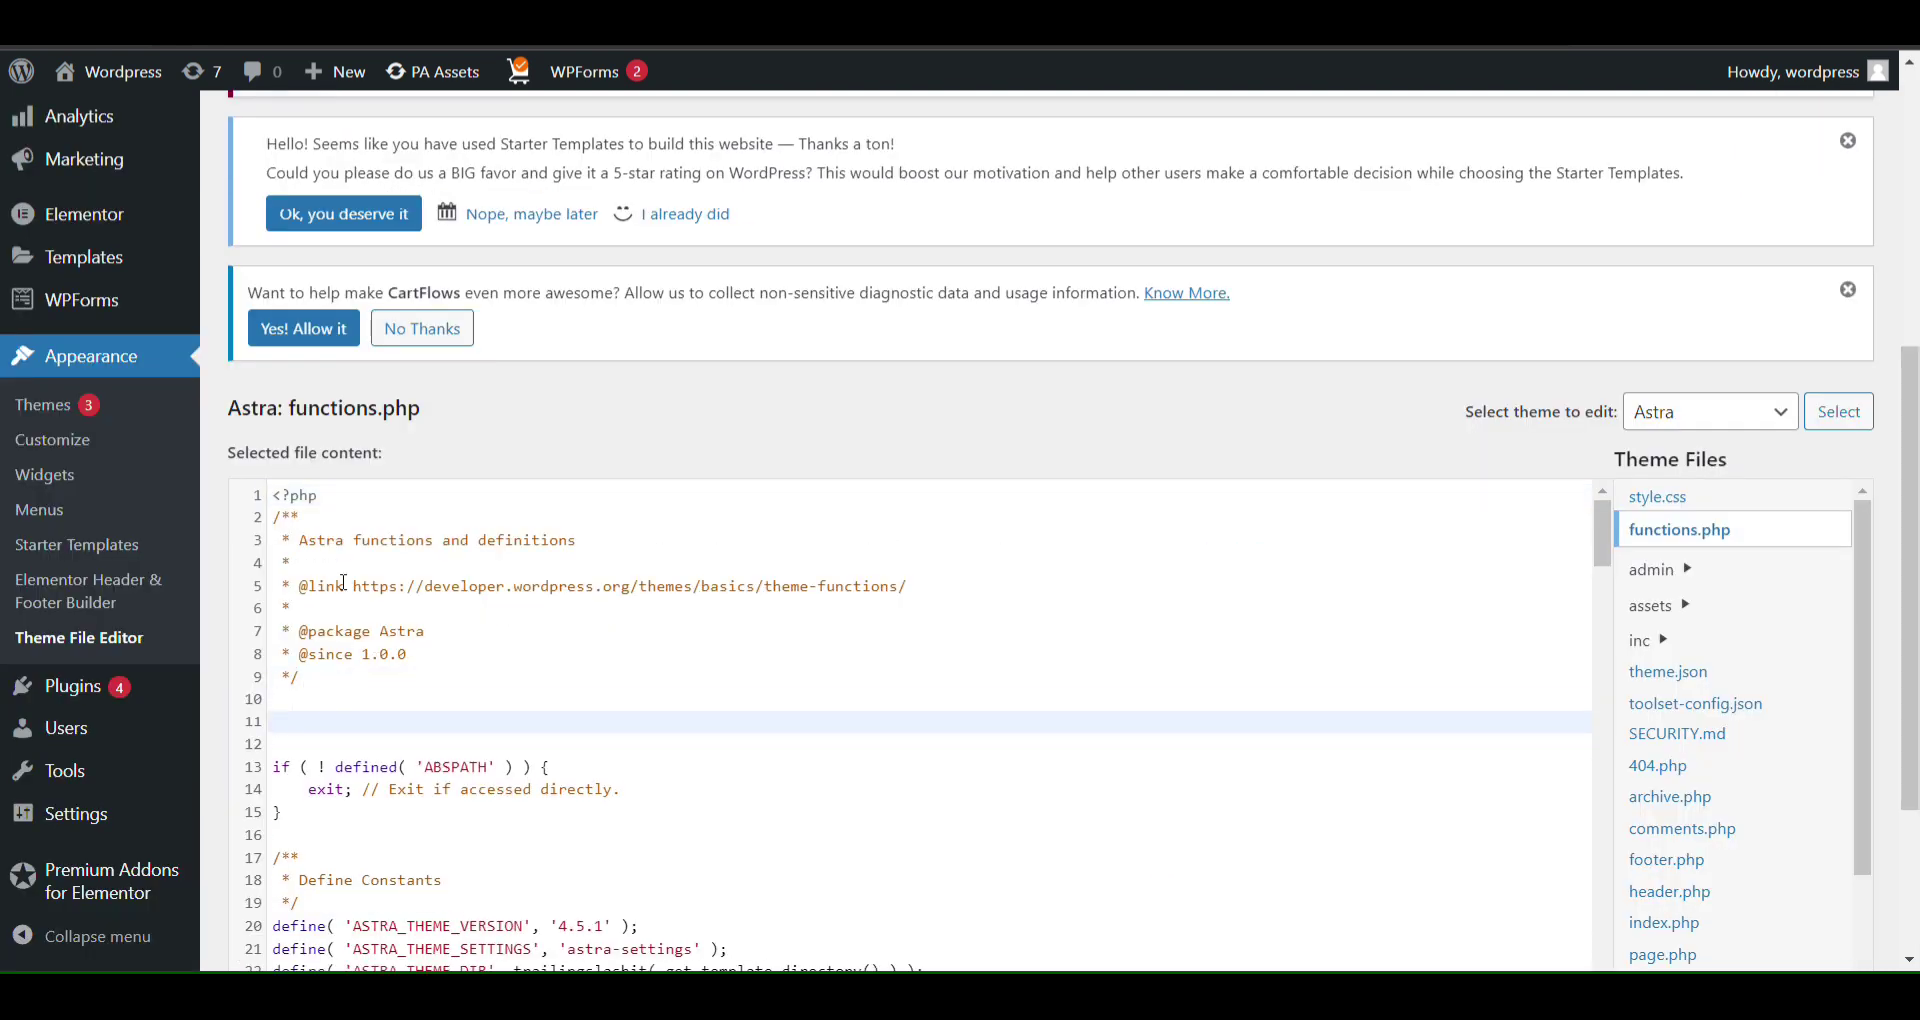
click(720, 60)
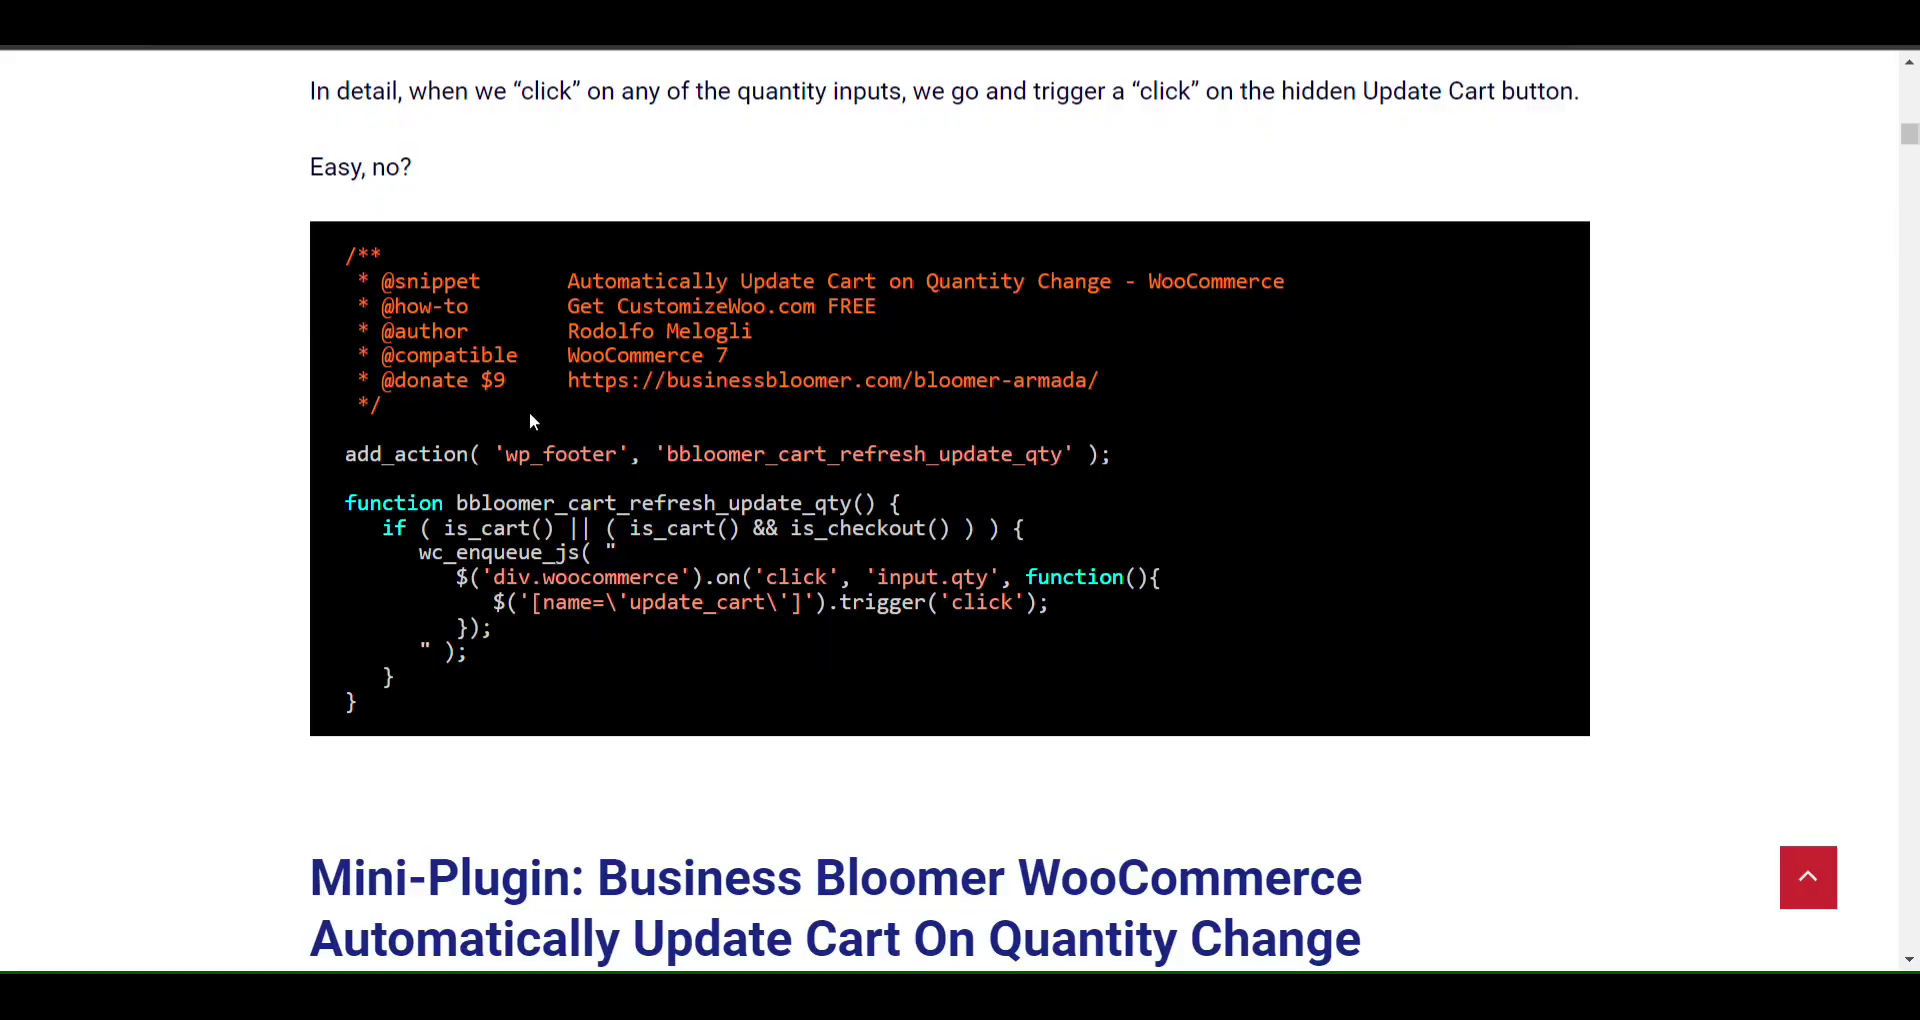
Select the Business Bloomer snippet from add_action to the closing brace, excluding its header comment.
drag(345, 250, 536, 640)
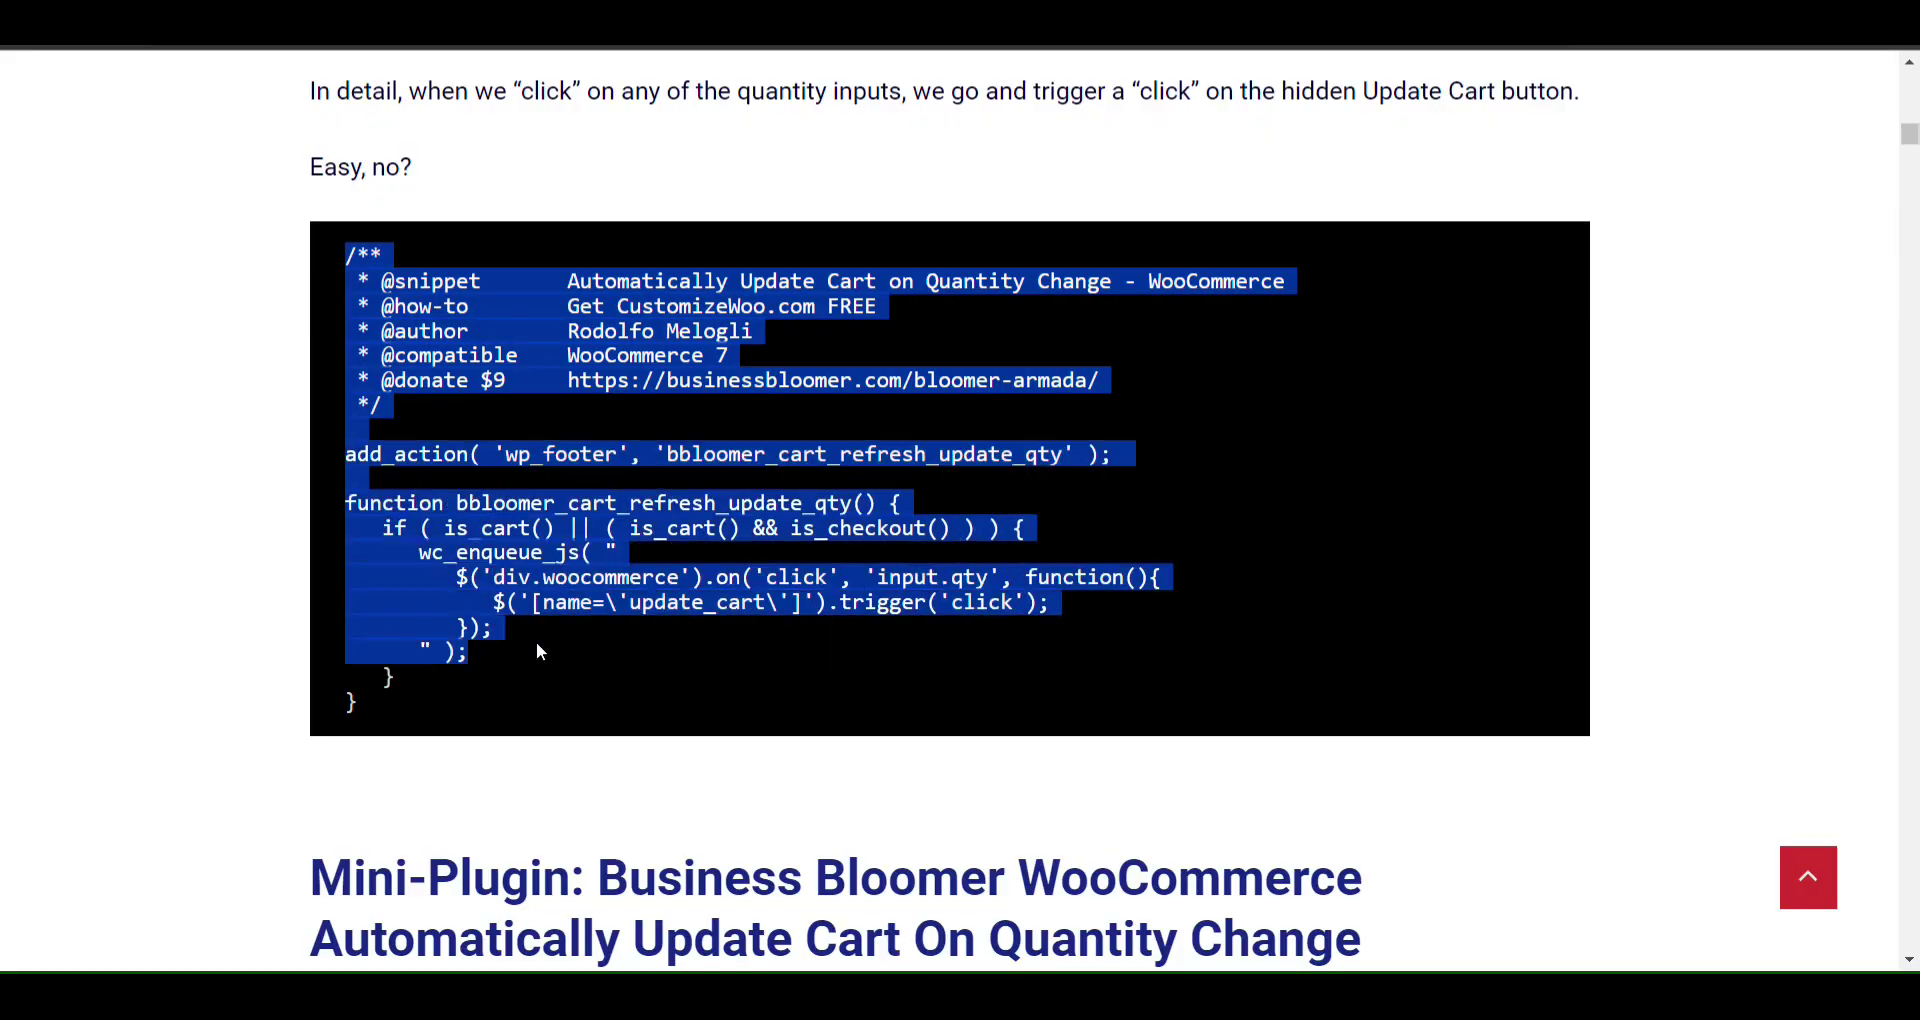
click(520, 668)
mouse_move(379, 716)
mouse_down()
mouse_move(357, 455)
mouse_move(410, 705)
mouse_up()
key(ctrl+c)
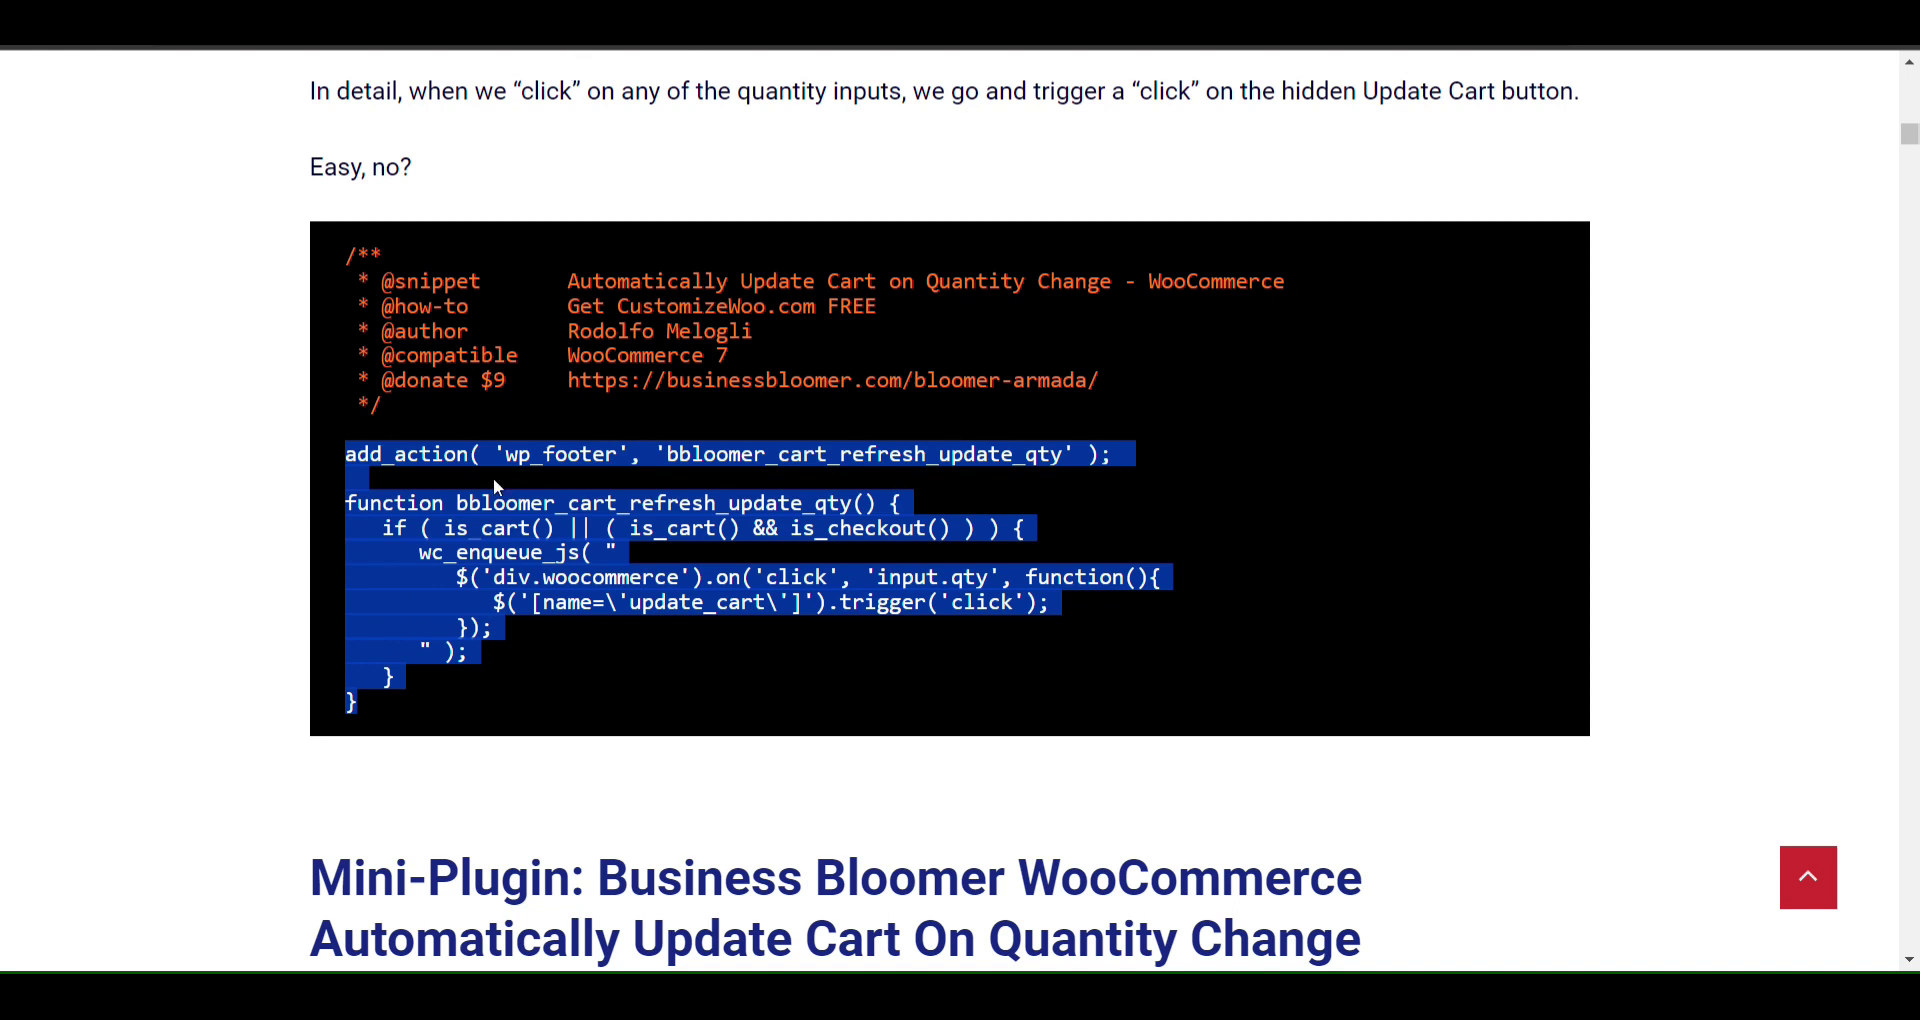
Paste the cart-refresh snippet into functions.php at line 11 and save with Update File.
key(alt+Tab)
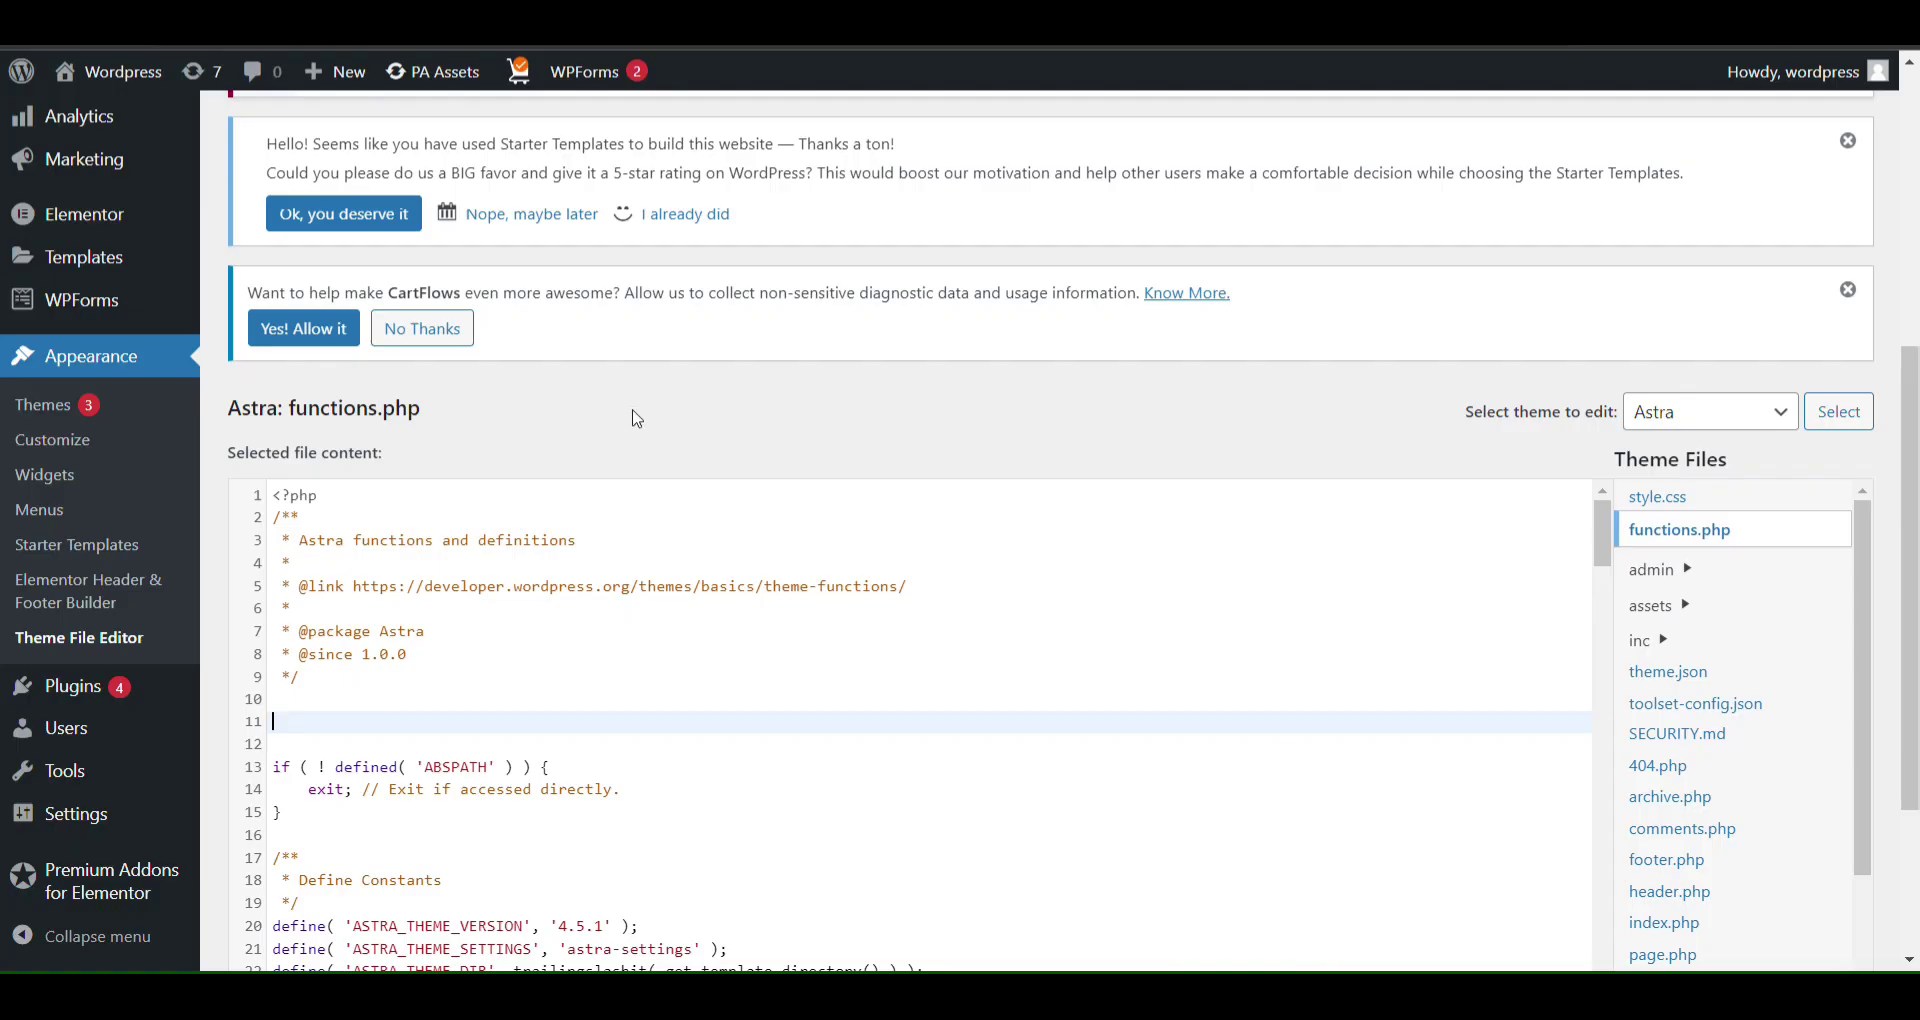
key(ctrl+v)
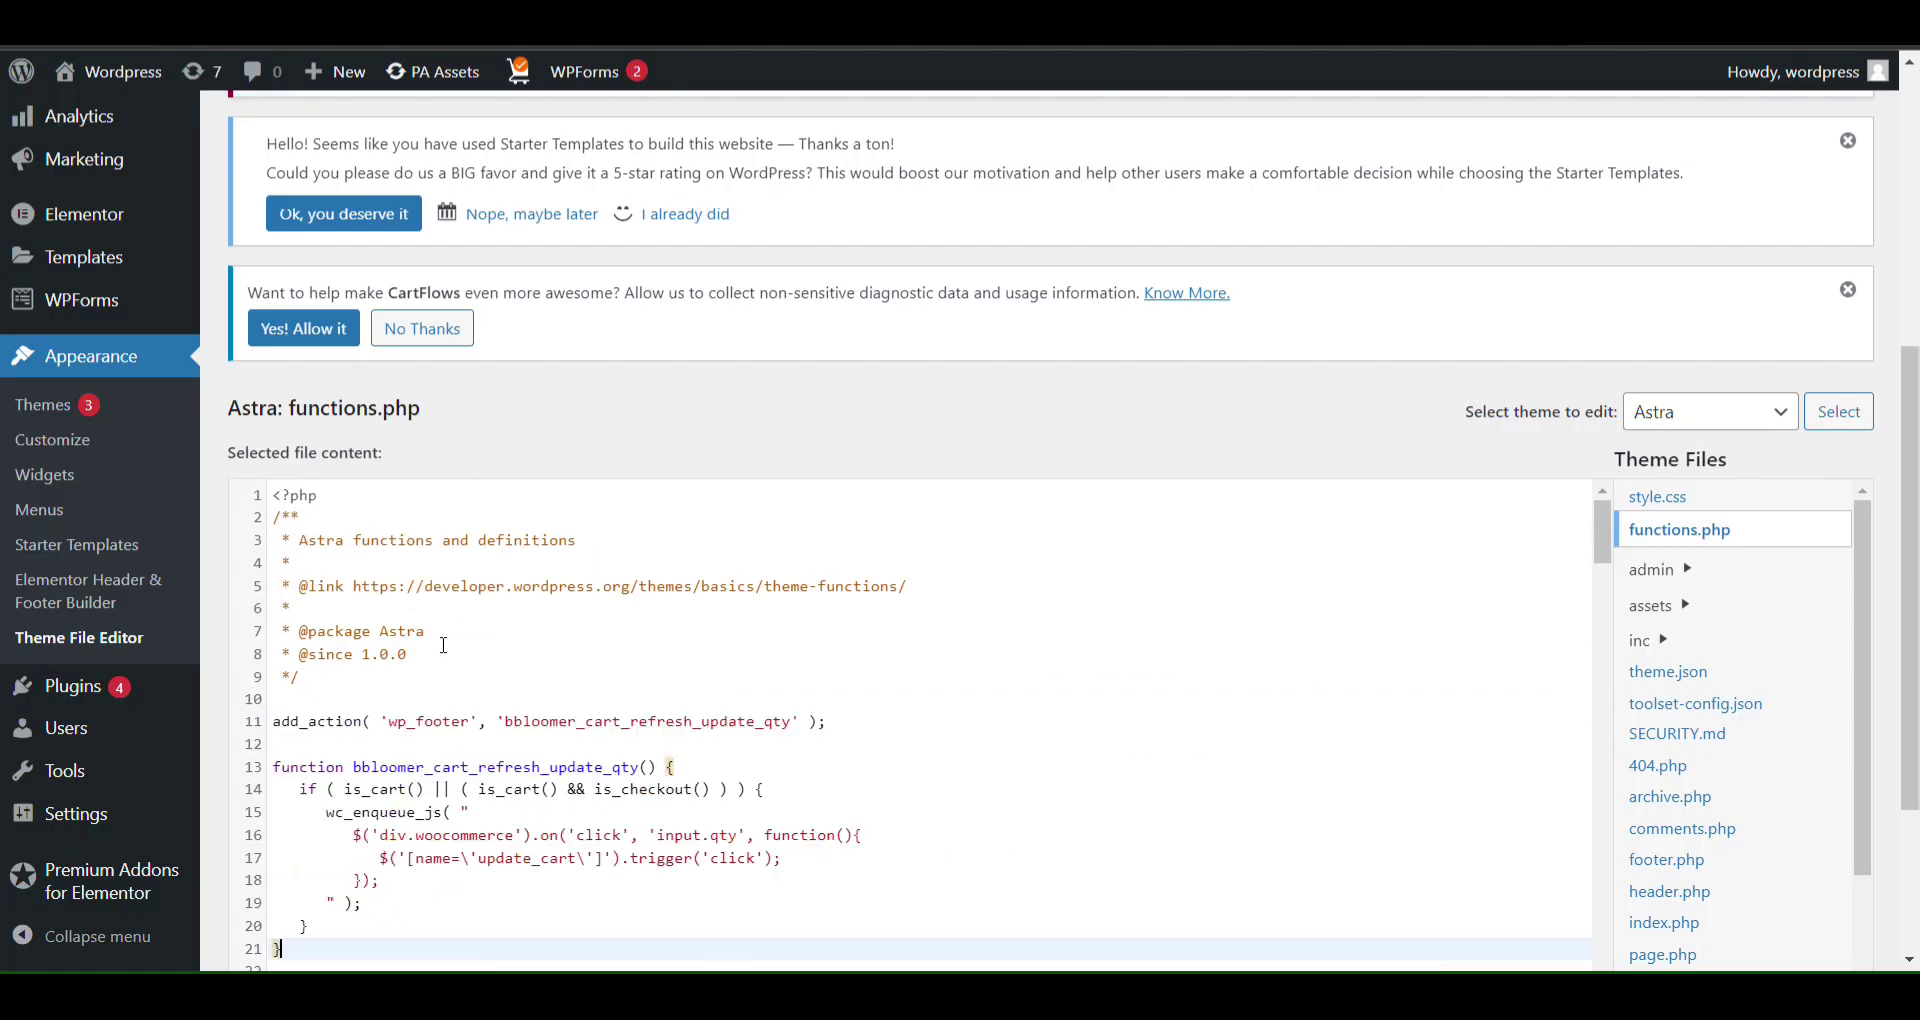
scroll(1504, 303, down, 3)
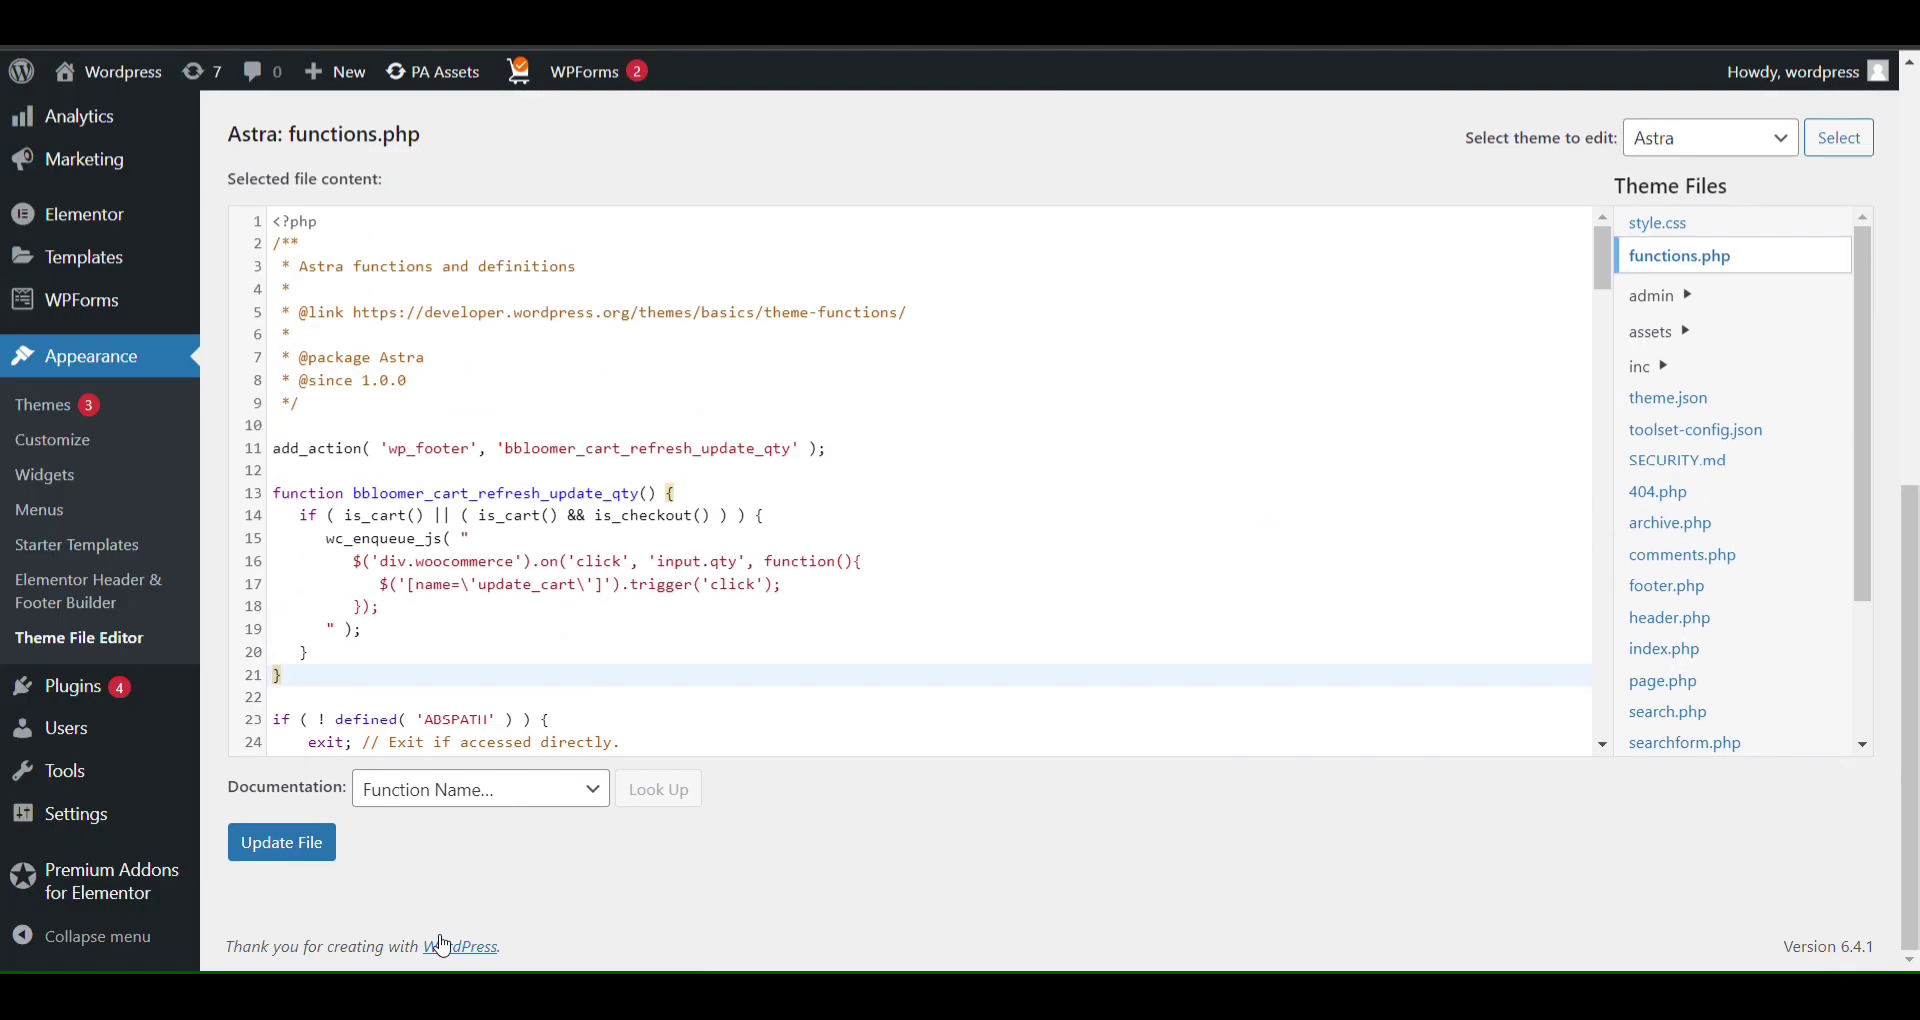
click(314, 862)
mouse_move(120, 72)
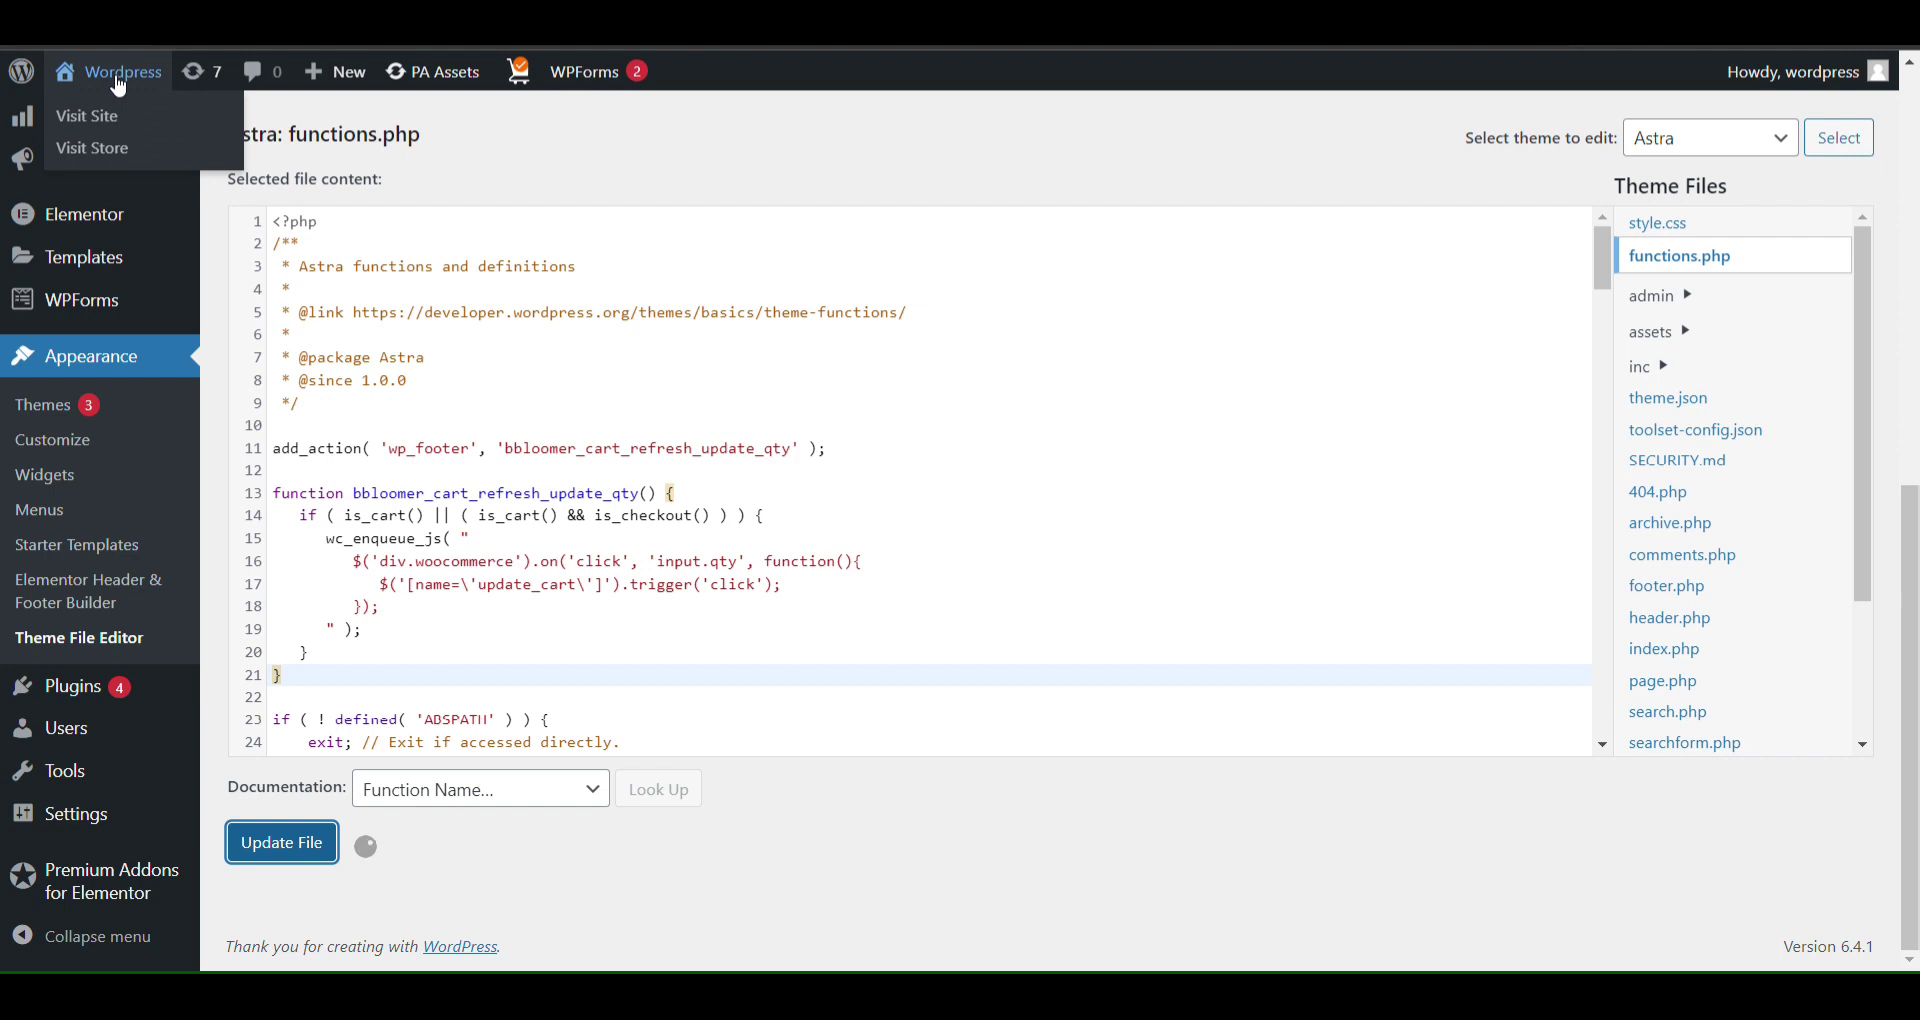
From the storefront's side cart, open the full cart and raise the jeans to 4.
click(123, 87)
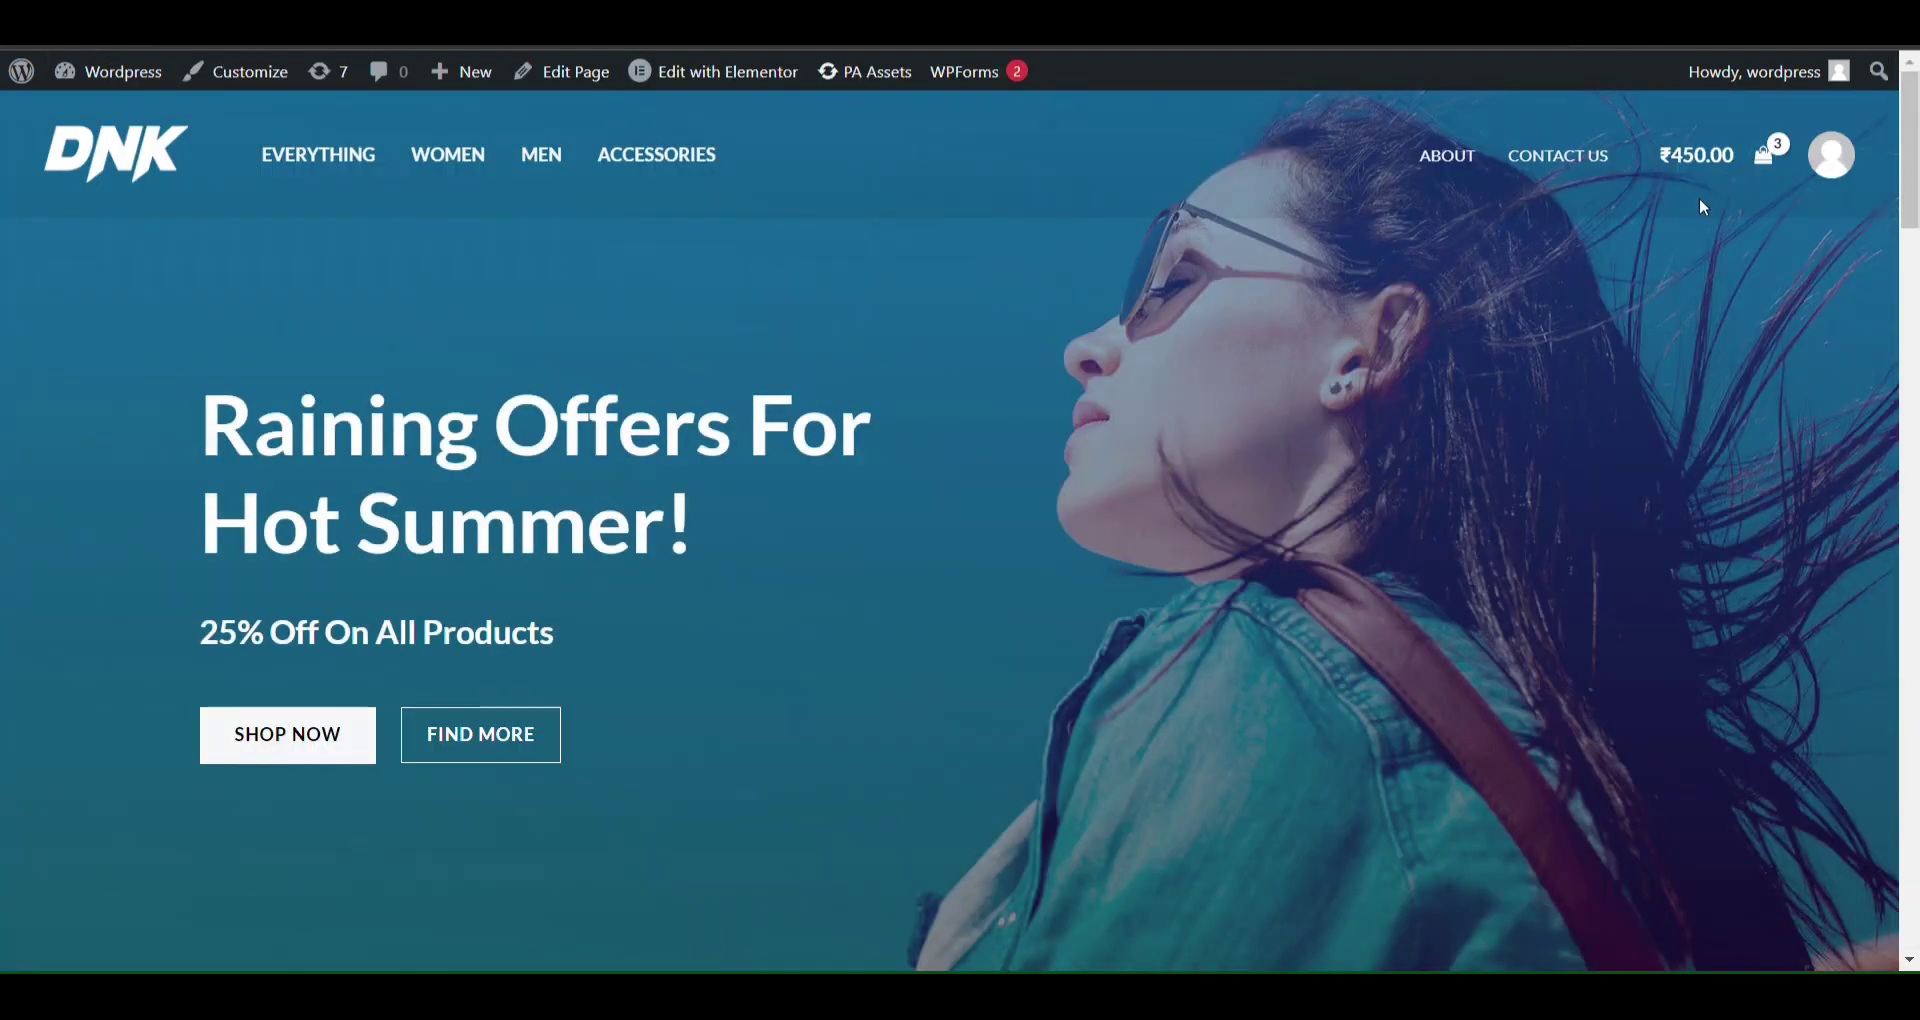
click(1720, 162)
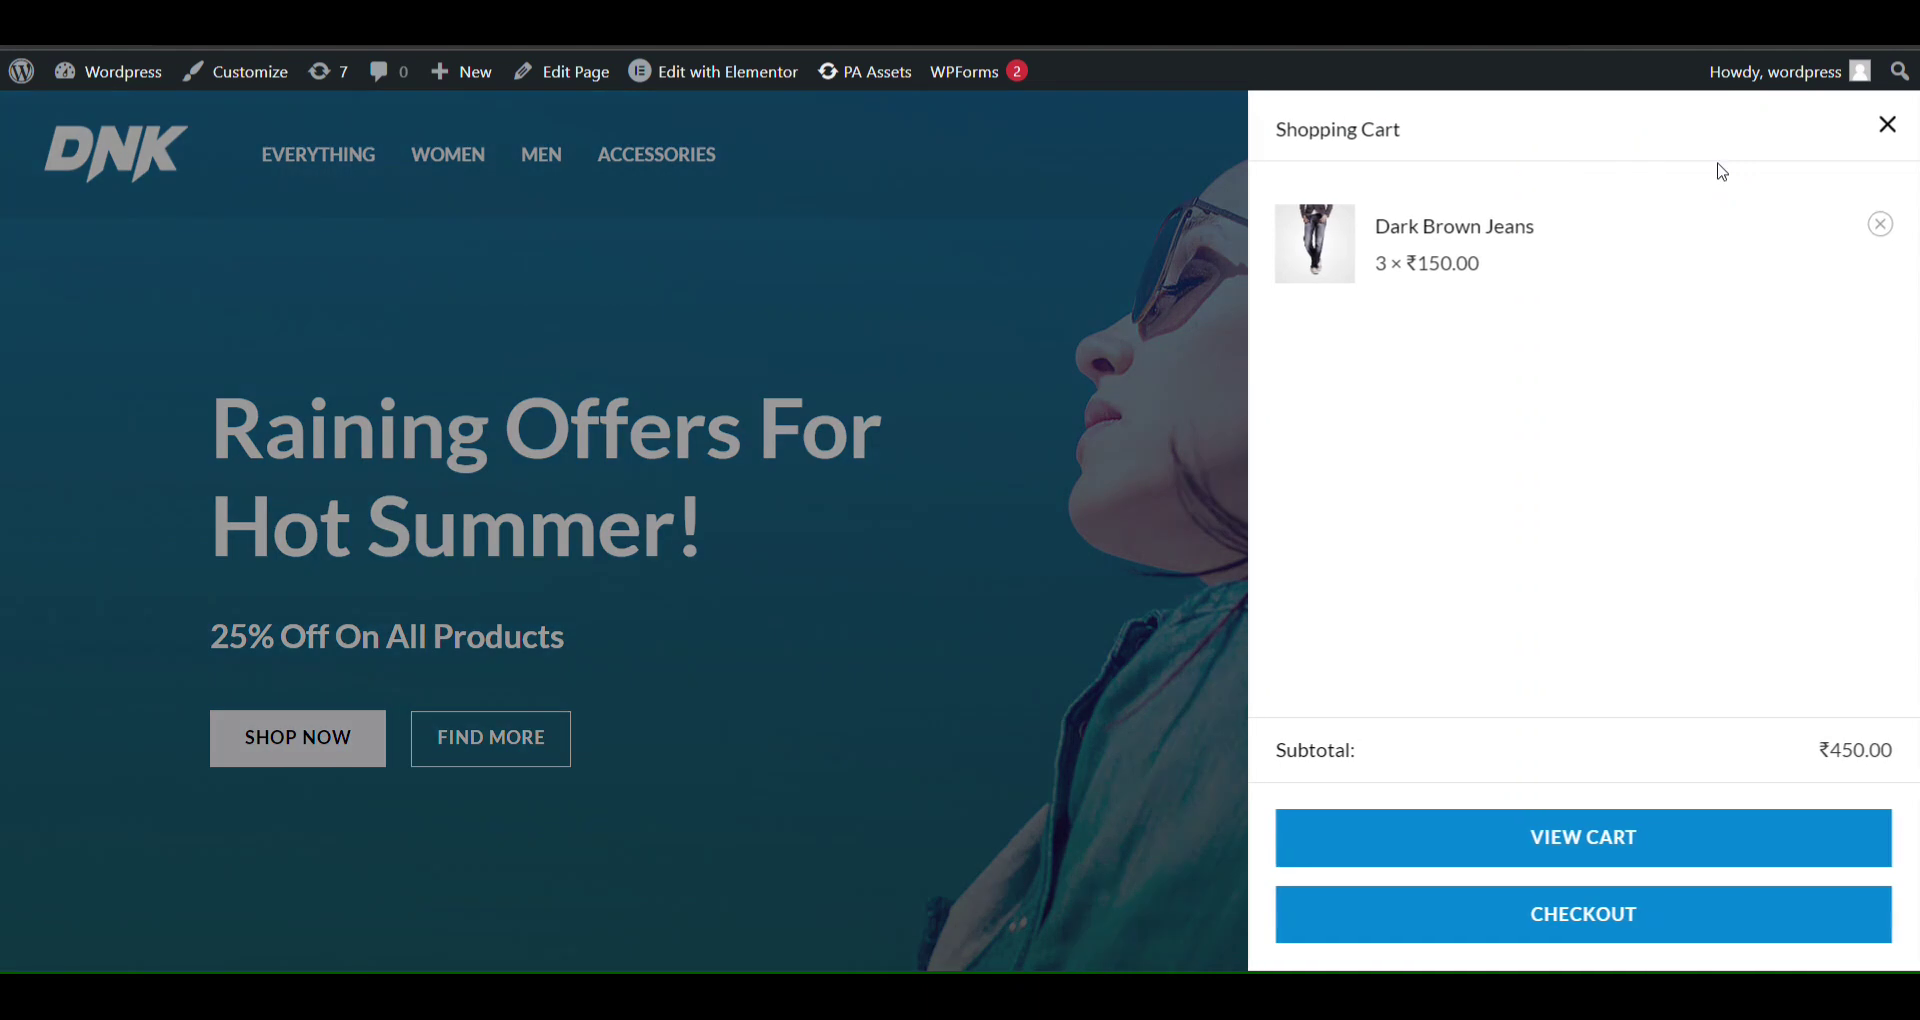
click(1627, 875)
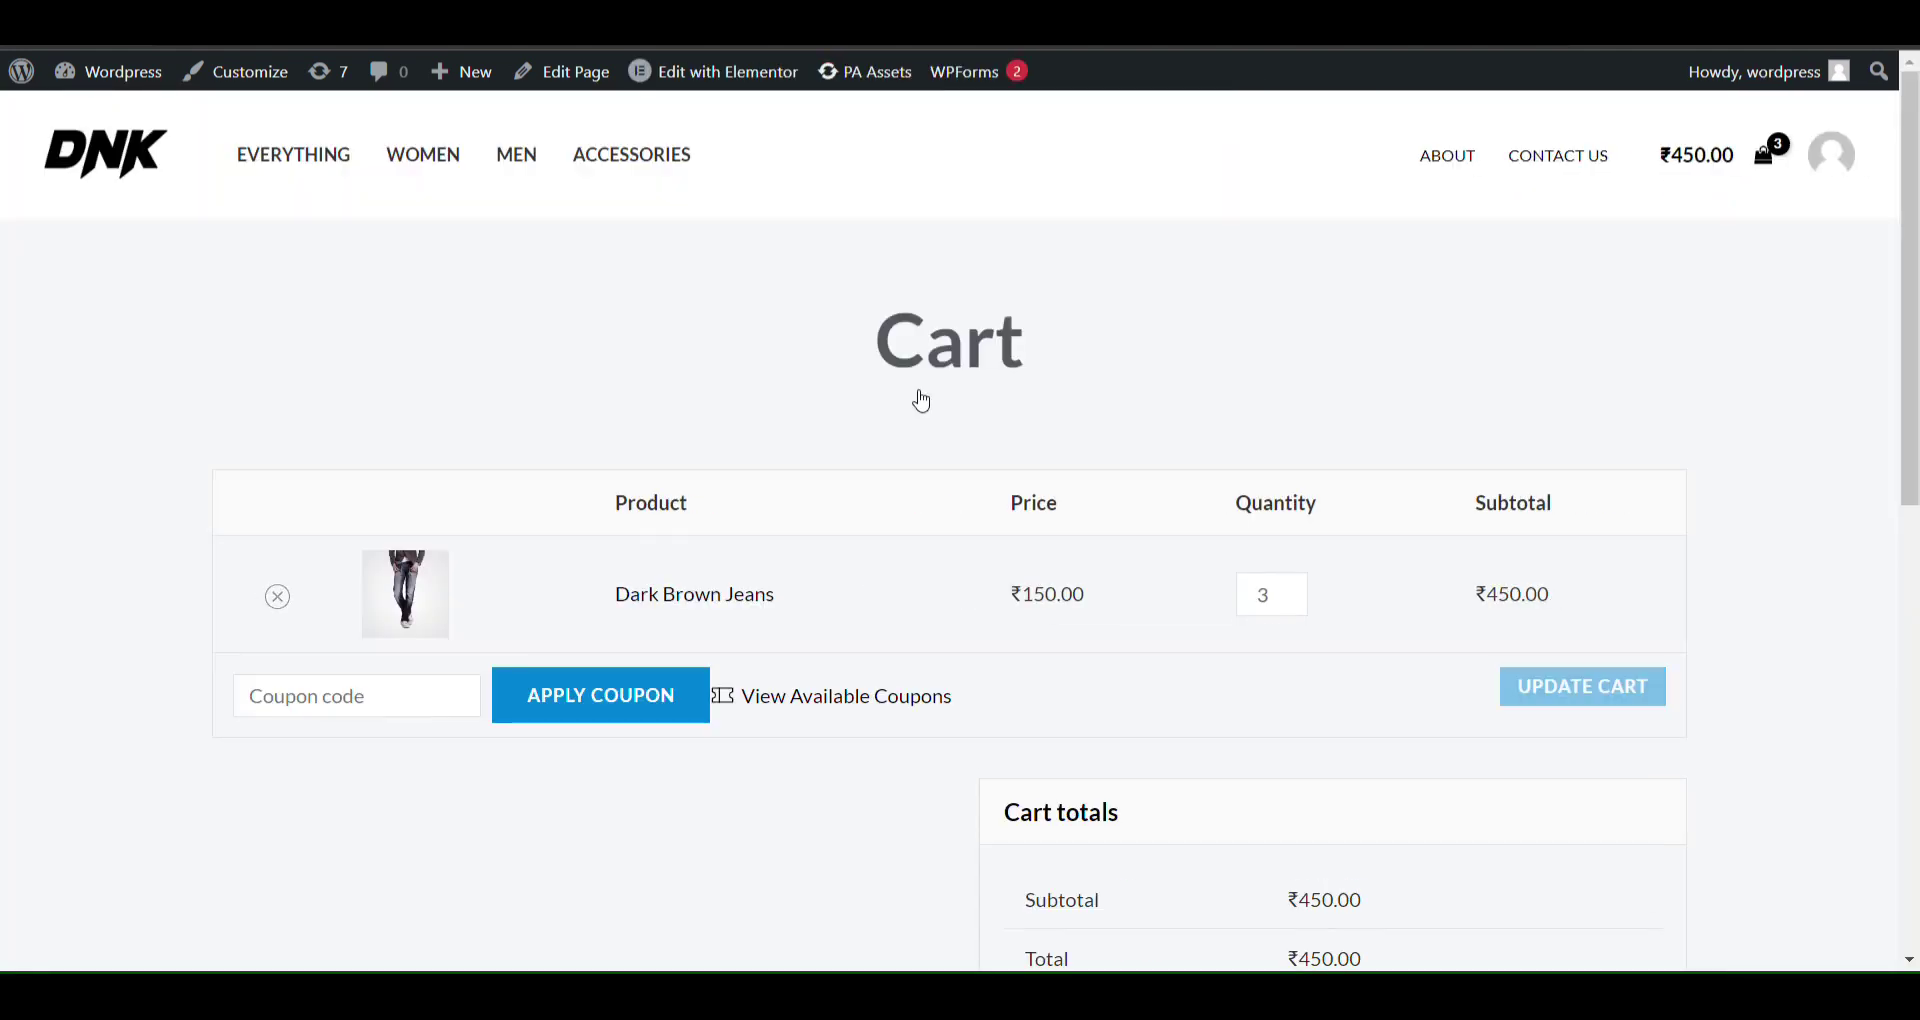
scroll(1100, 420, down, 1)
click(1292, 464)
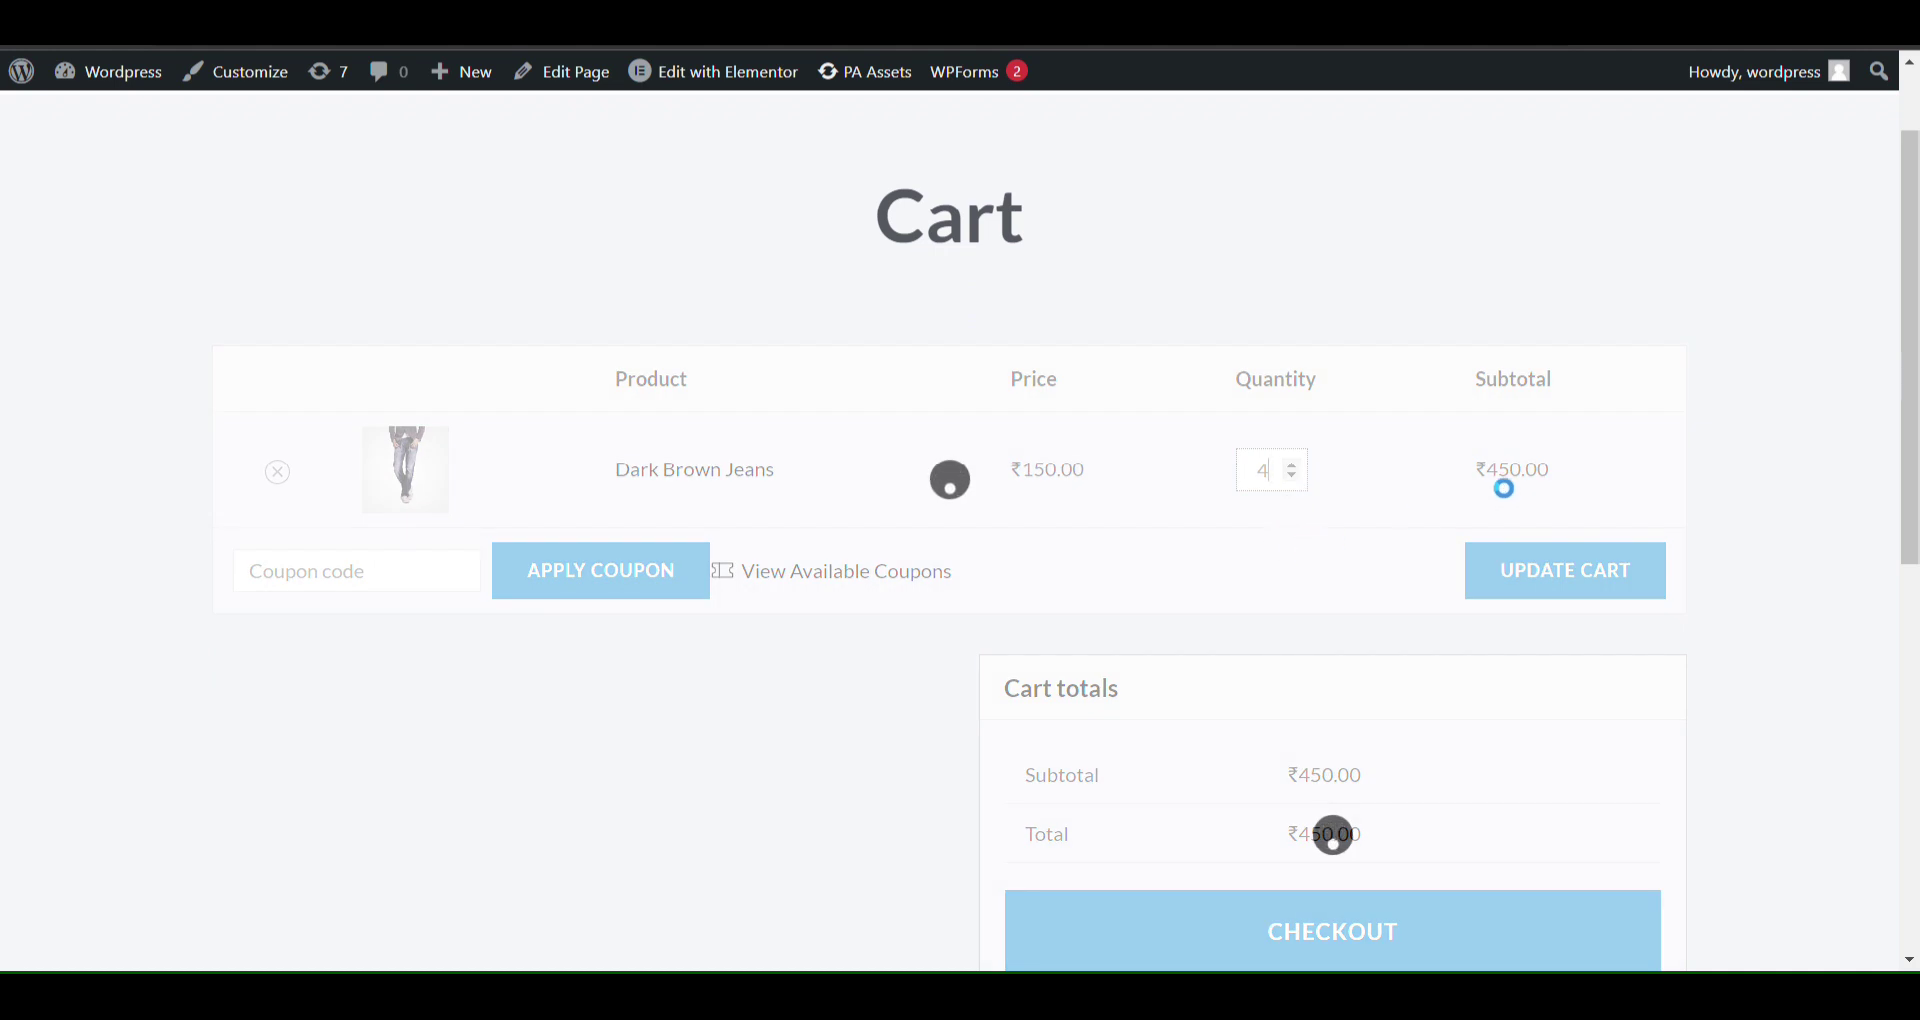
Confirm the ₹600.00 total at checkout, then return to the cart page.
scroll(1246, 468, down, 2)
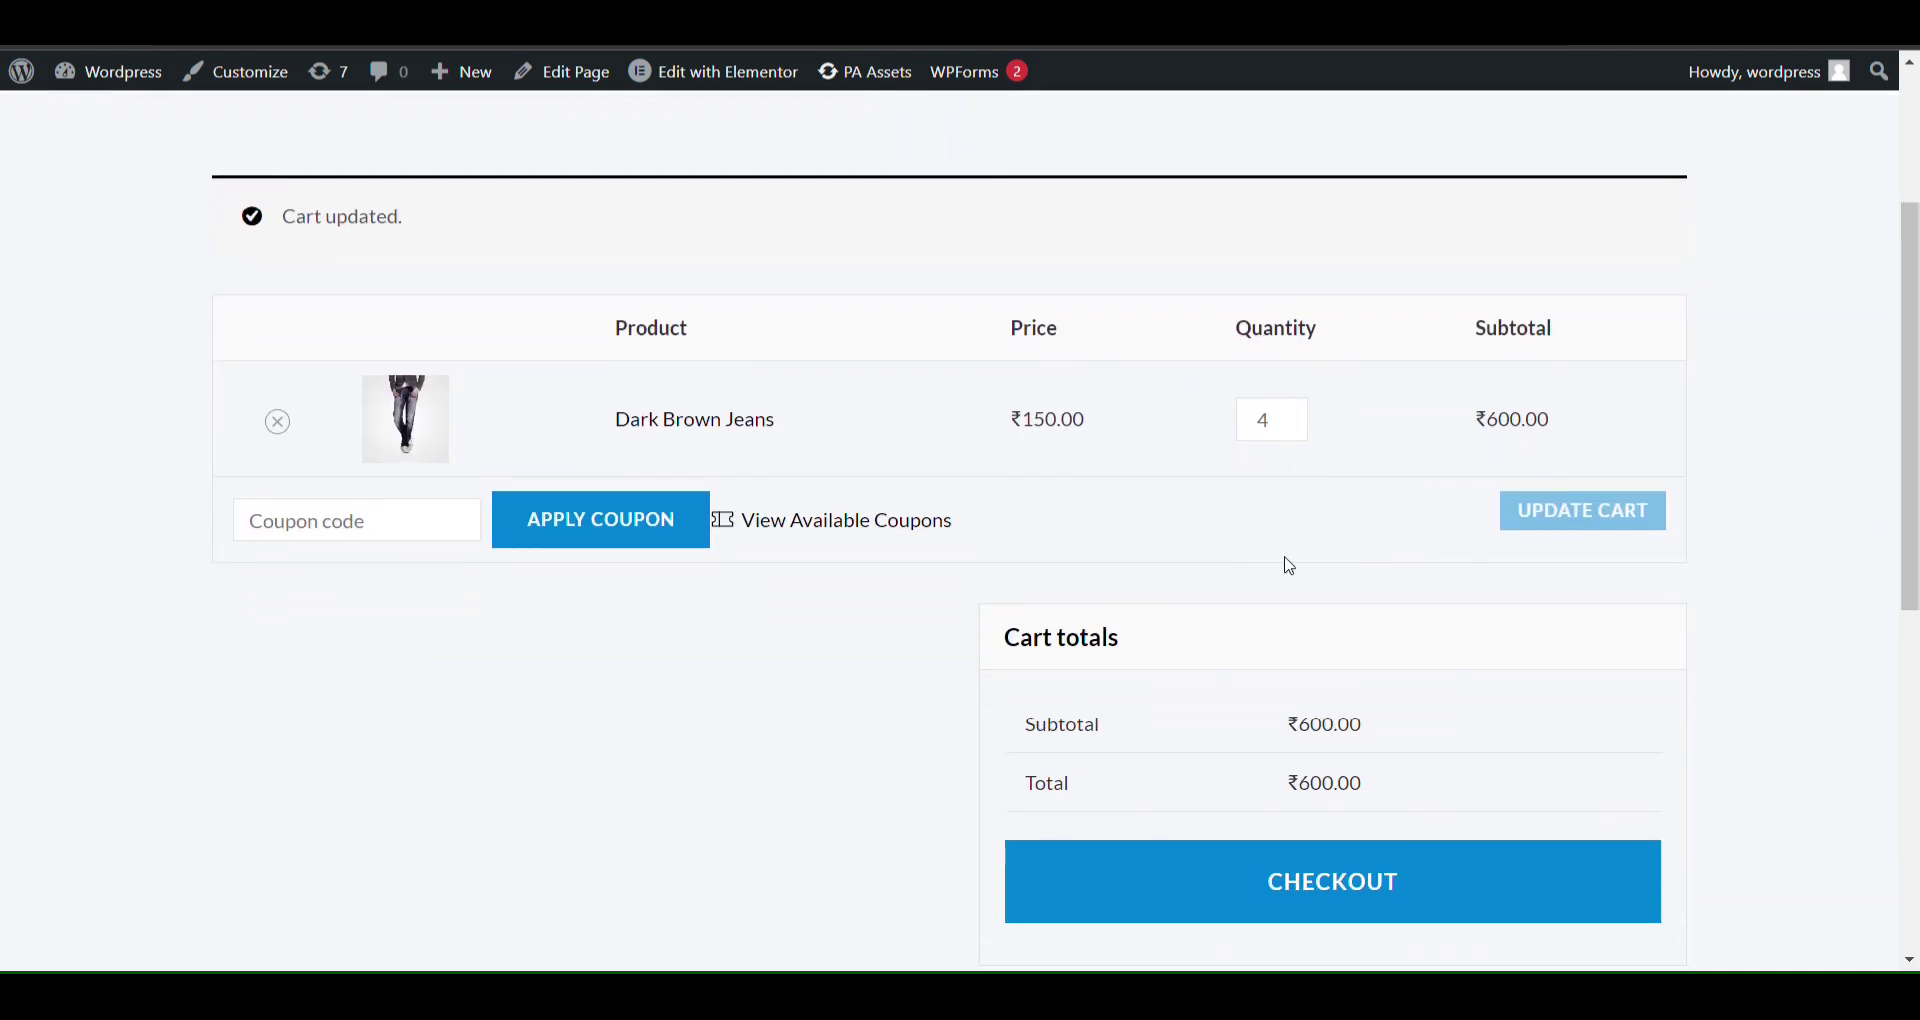
scroll(1290, 561, down, 4)
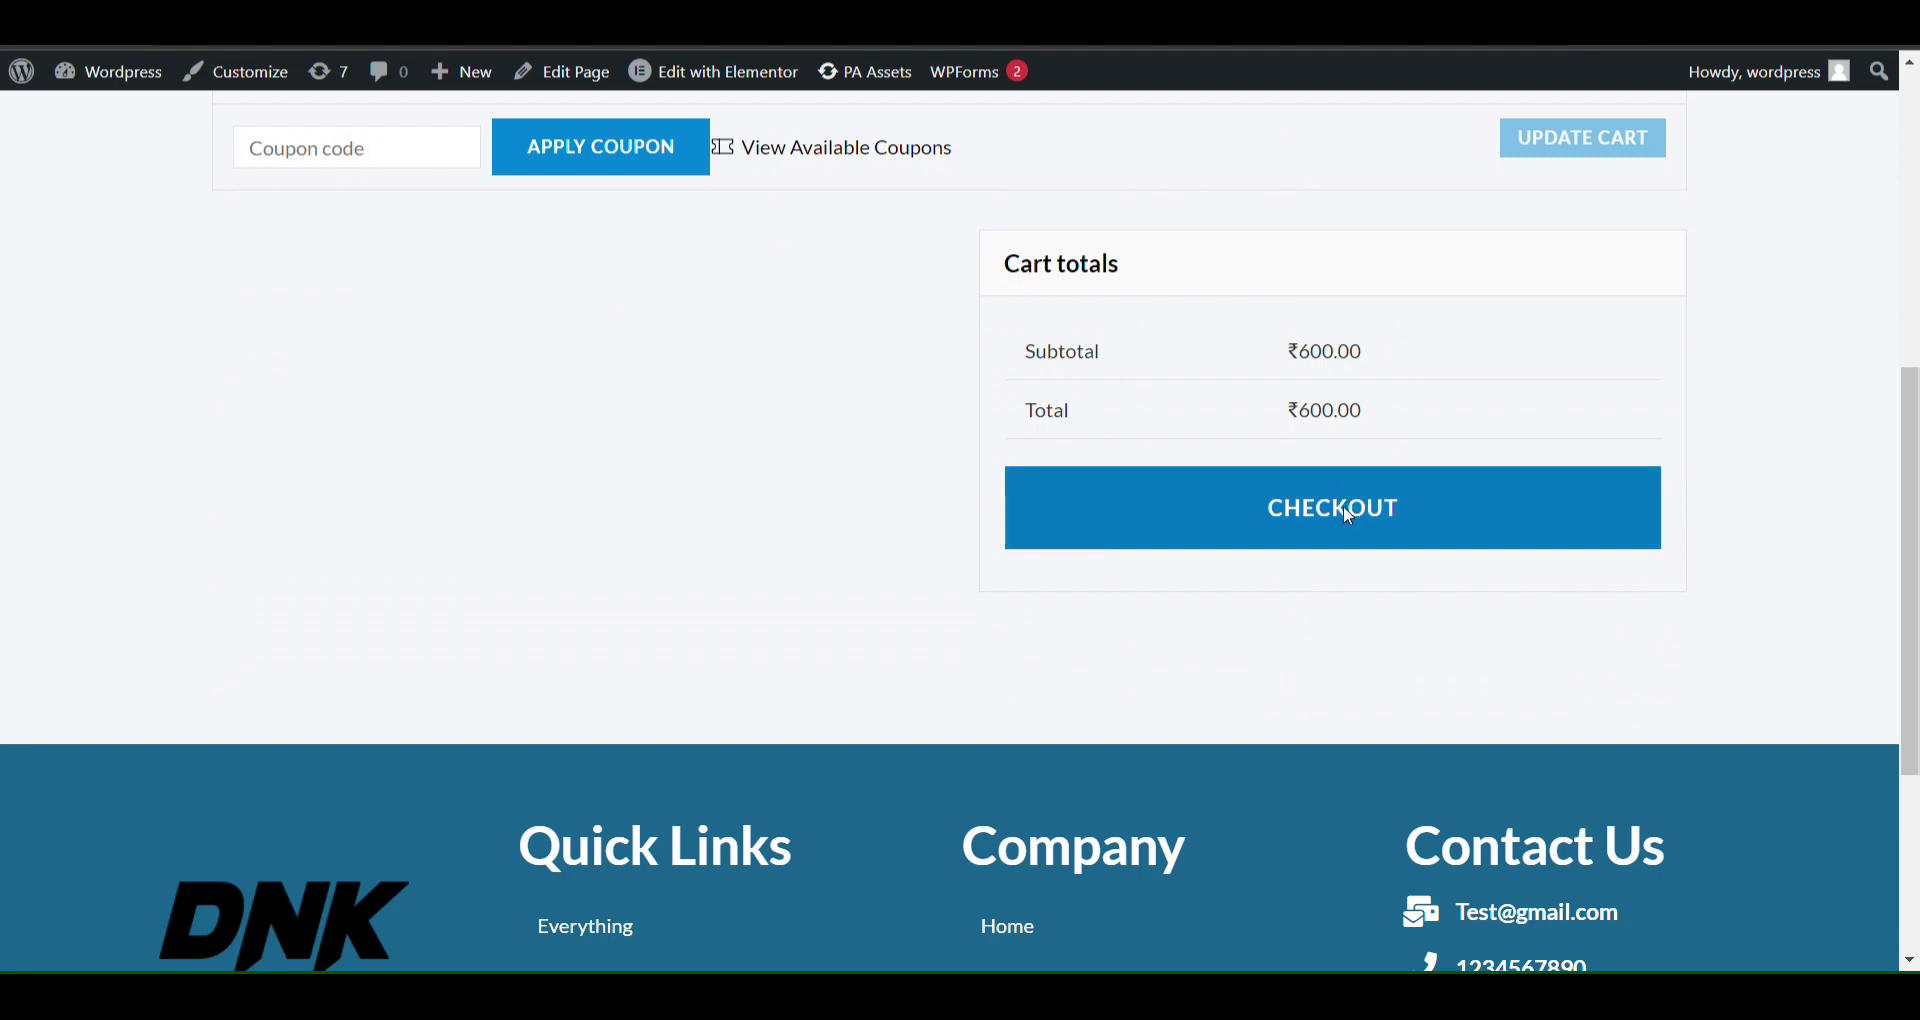
click(1348, 516)
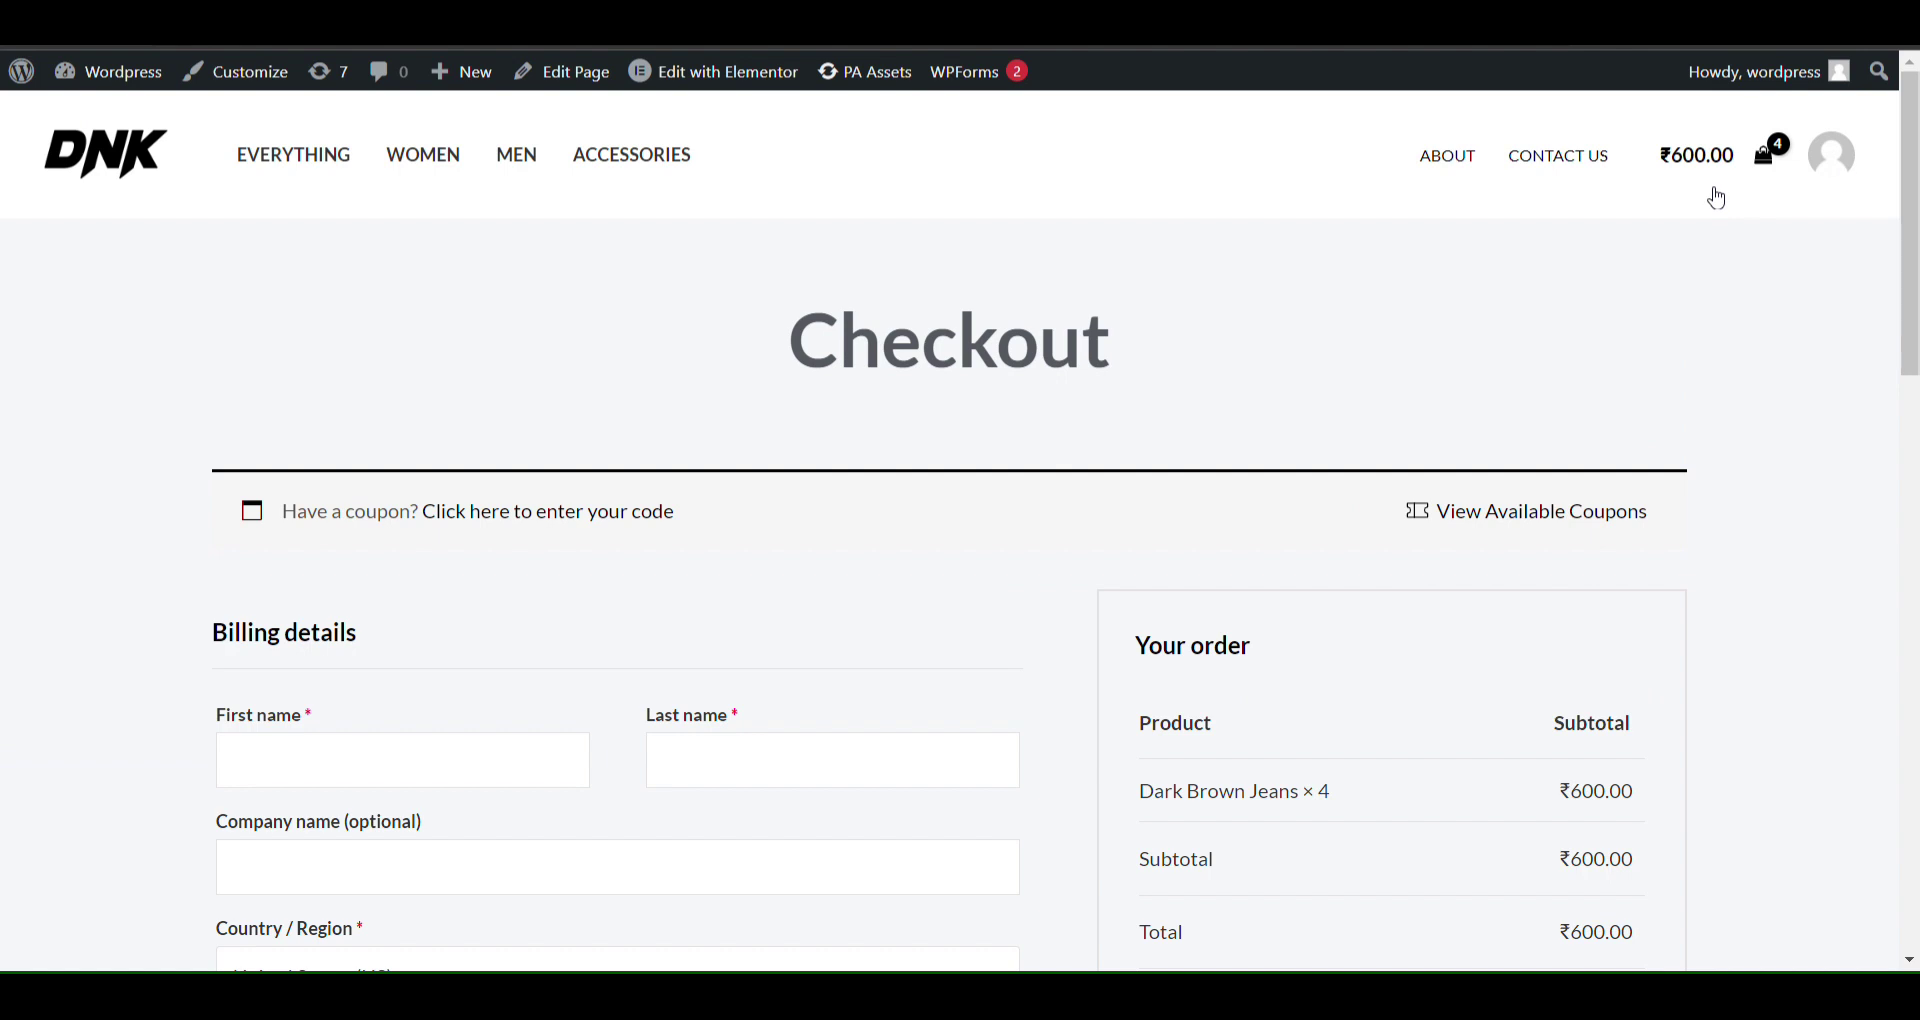
click(1712, 155)
scroll(1361, 514, down, 1)
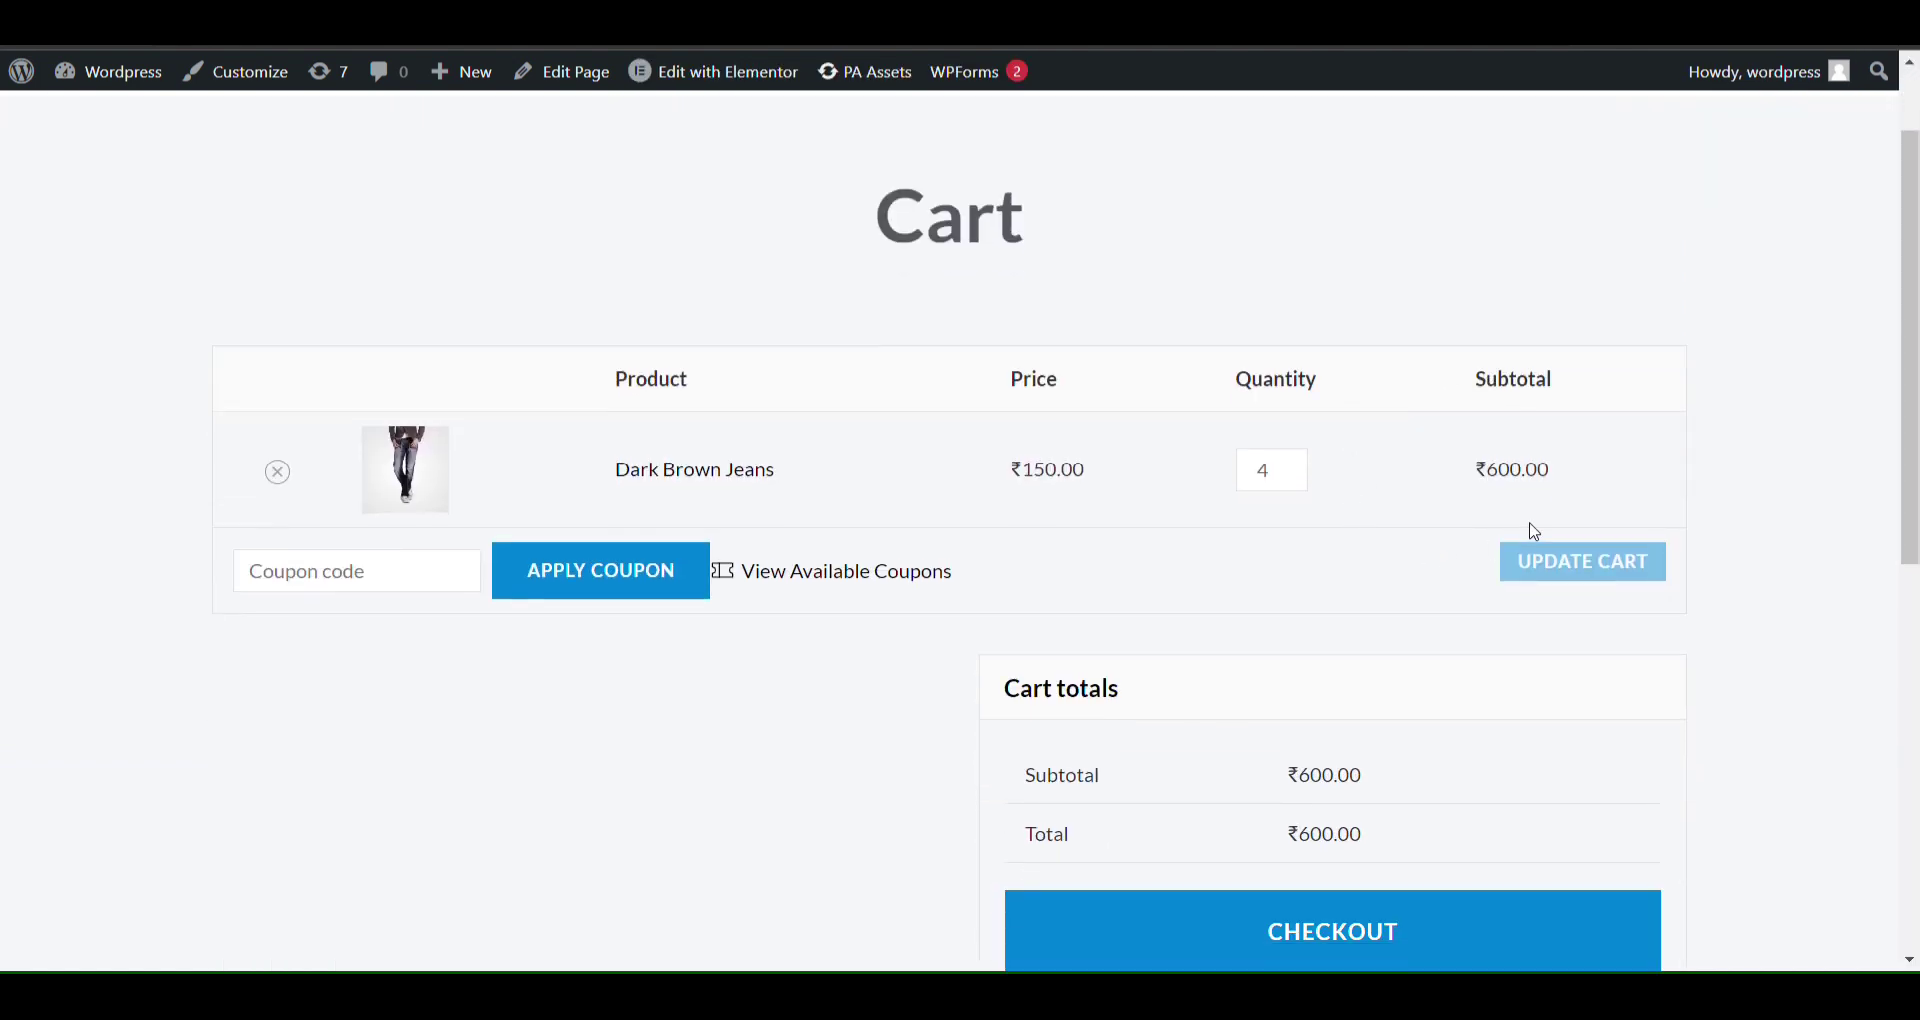
Add button[name='update_cart'] { display: none !important; } in Customizer Additional CSS and publish.
click(271, 84)
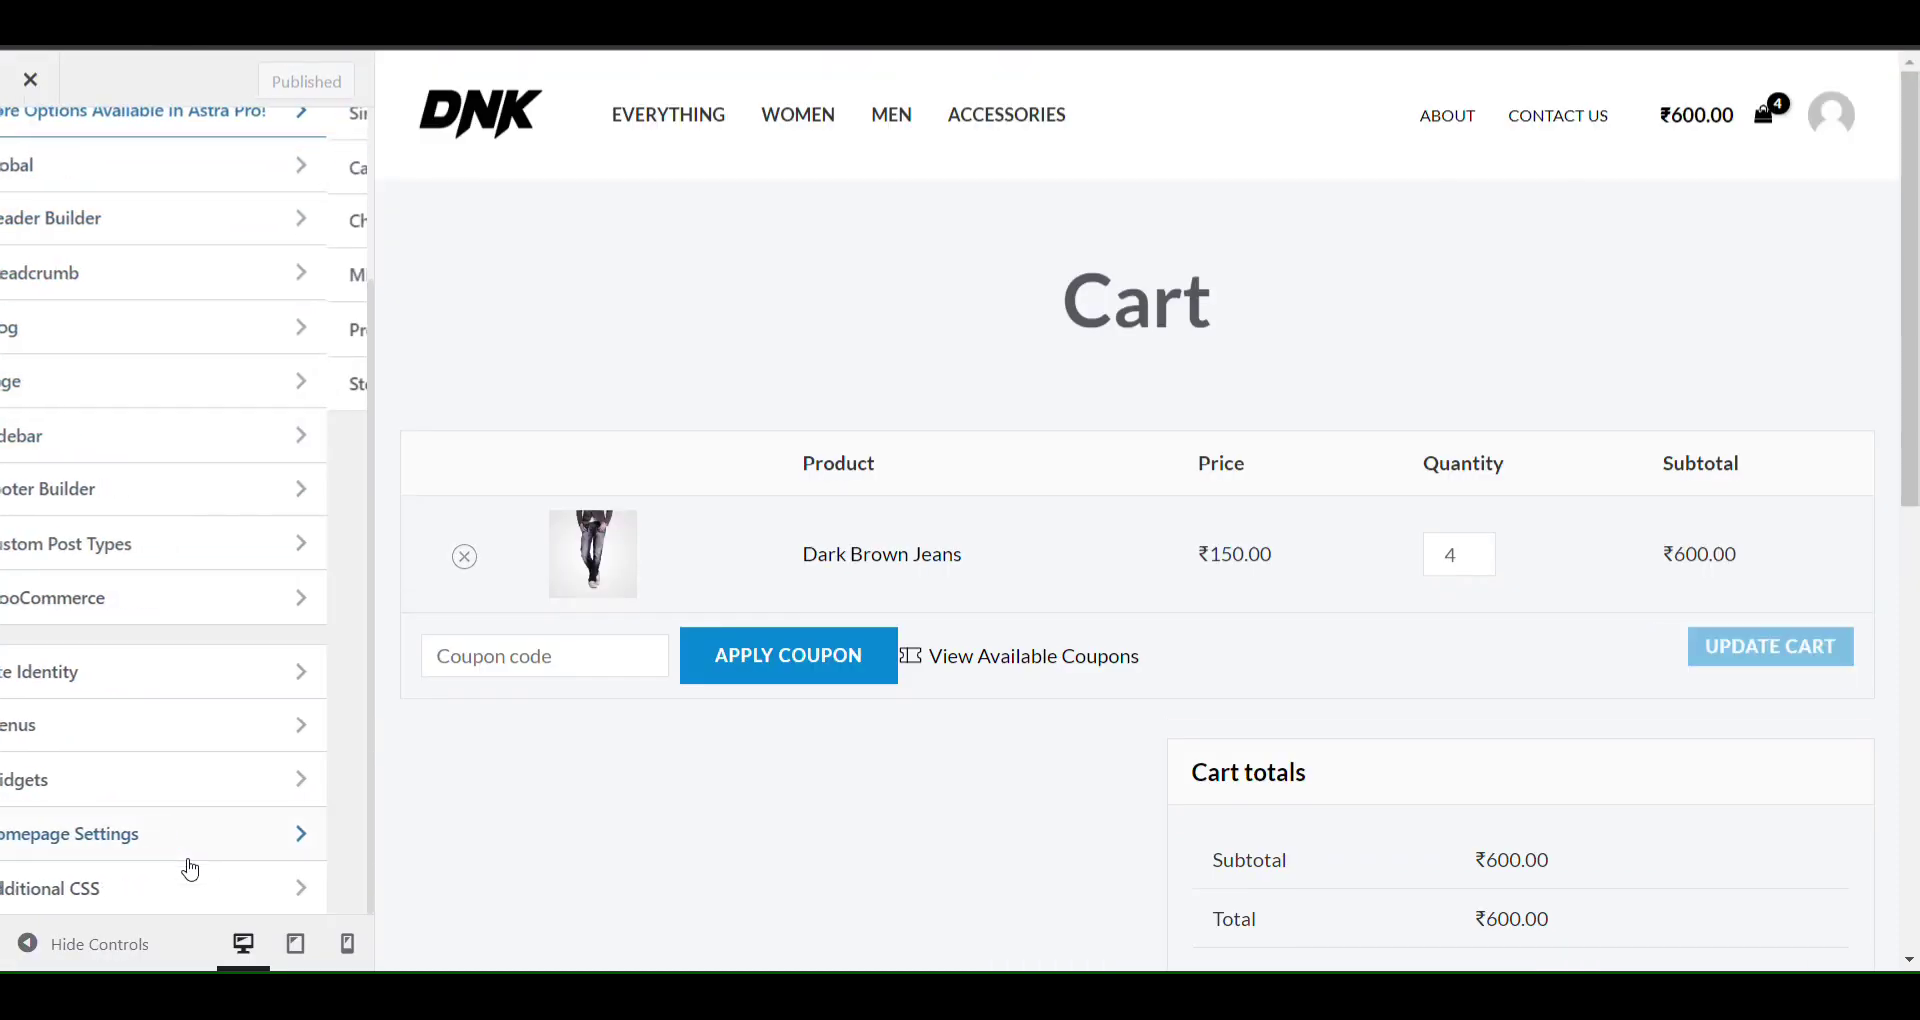
click(34, 152)
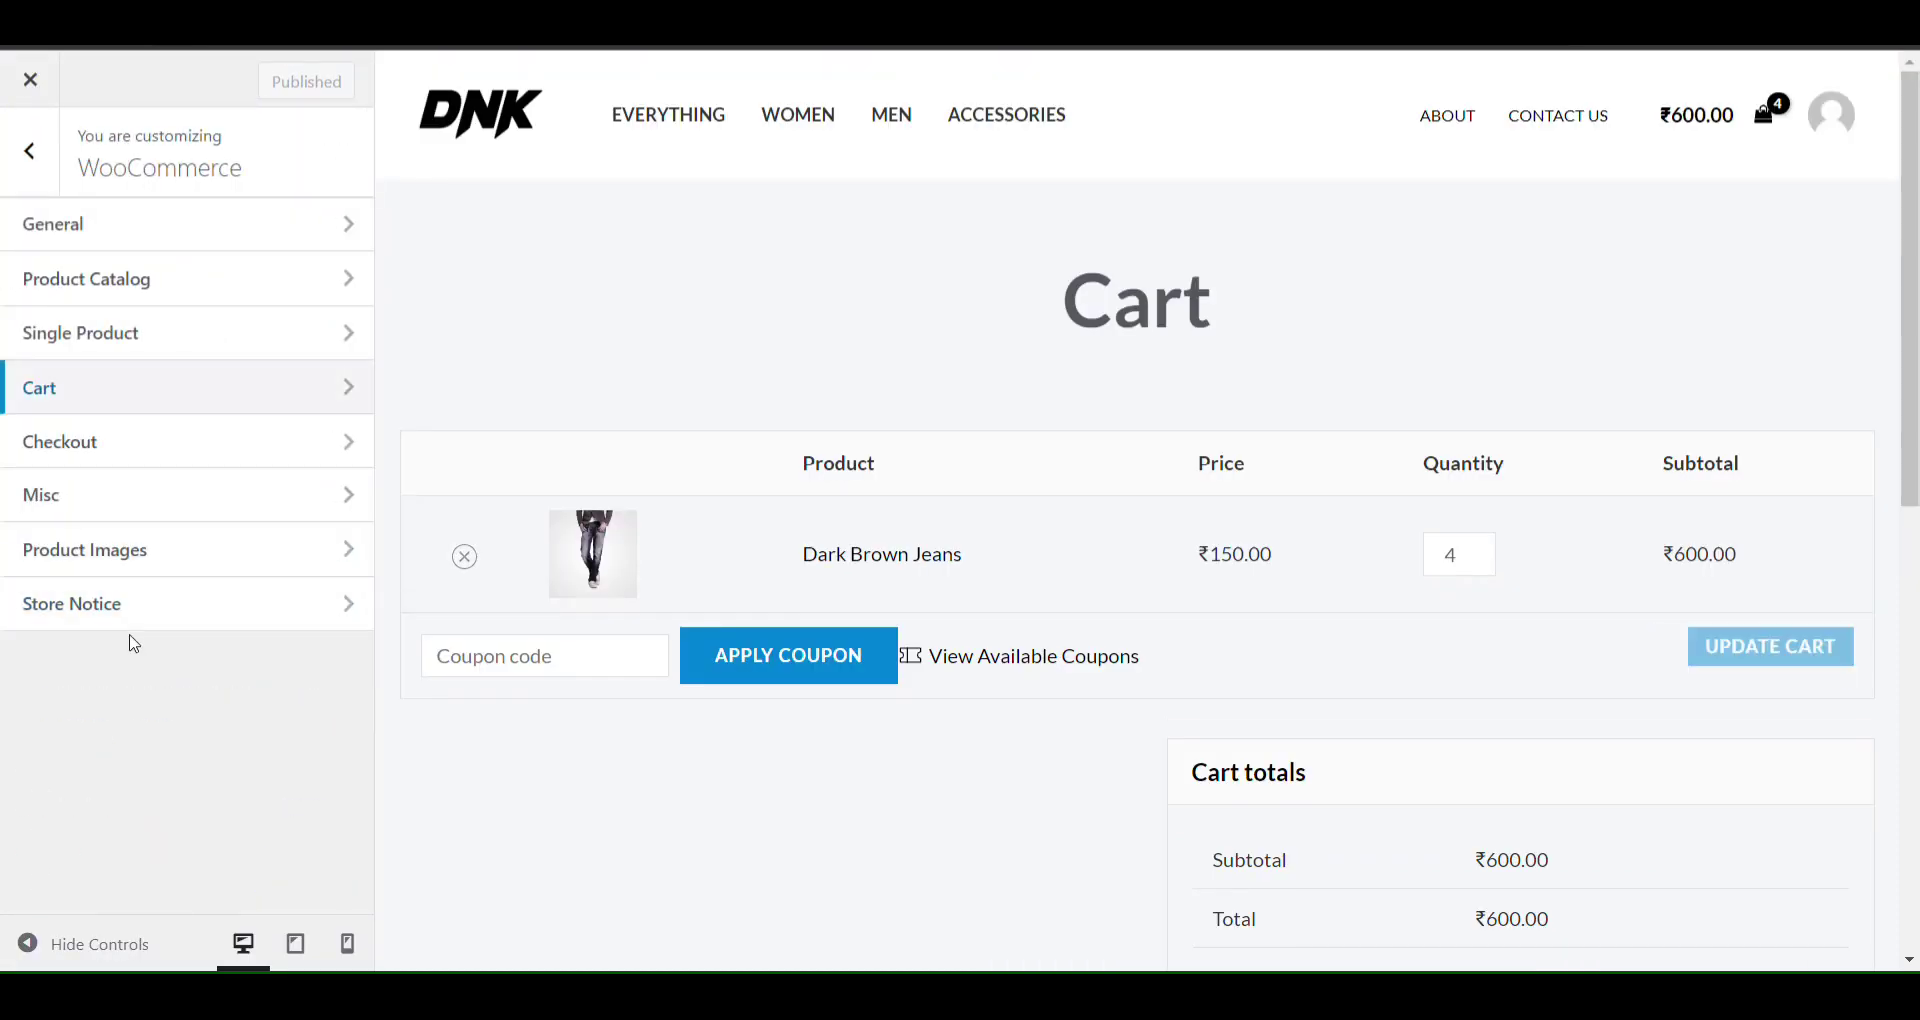
click(30, 152)
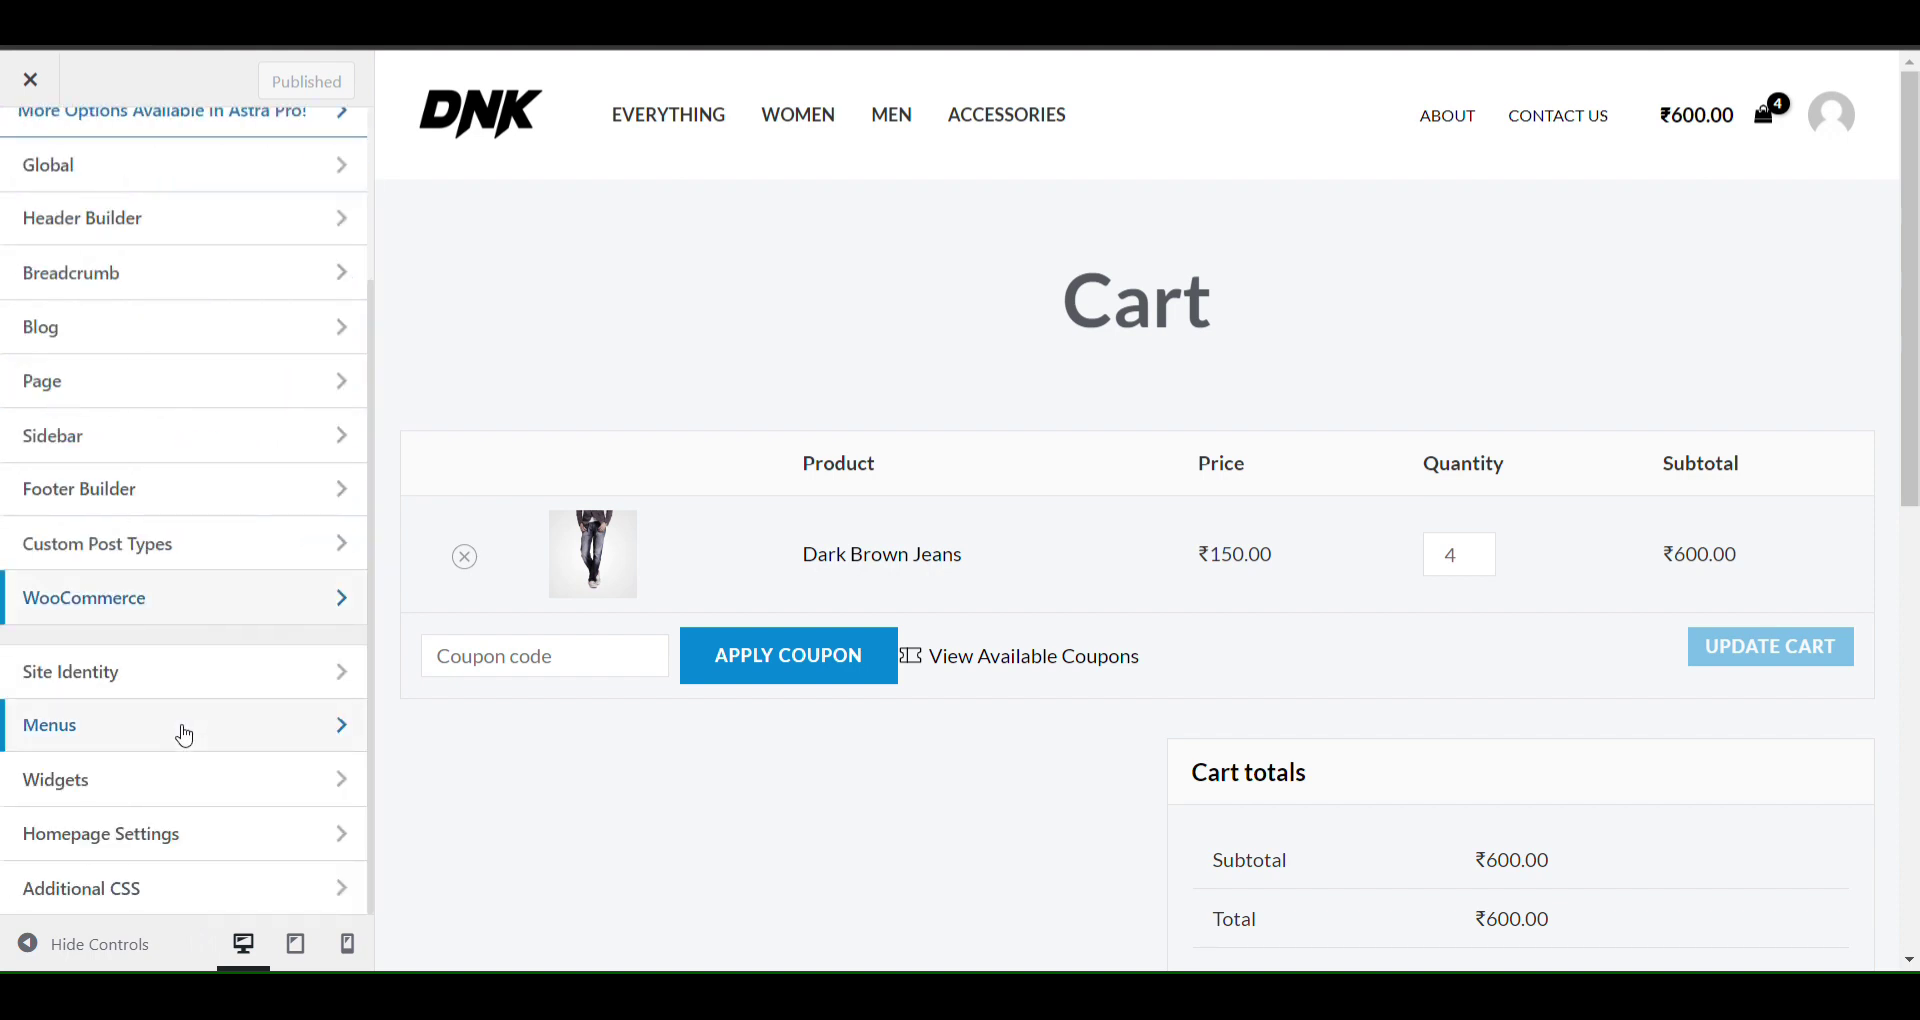
click(146, 876)
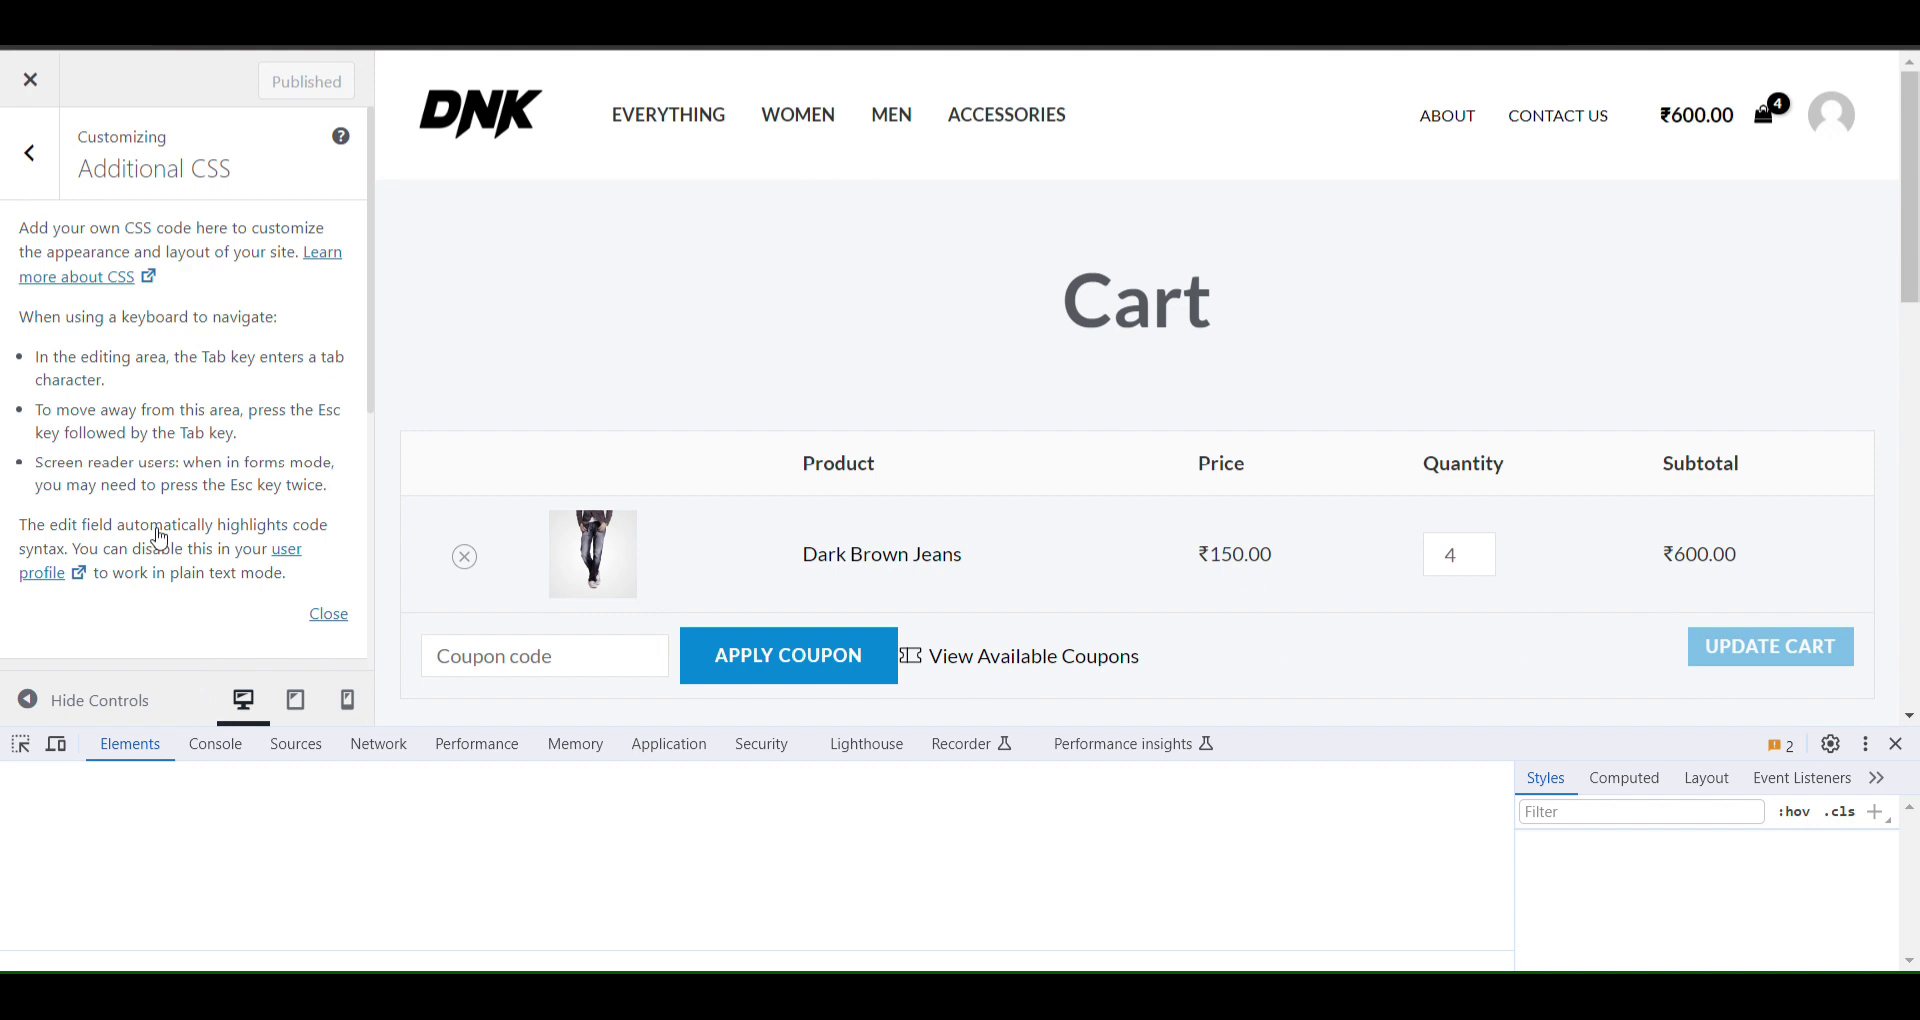
scroll(159, 540, down, 5)
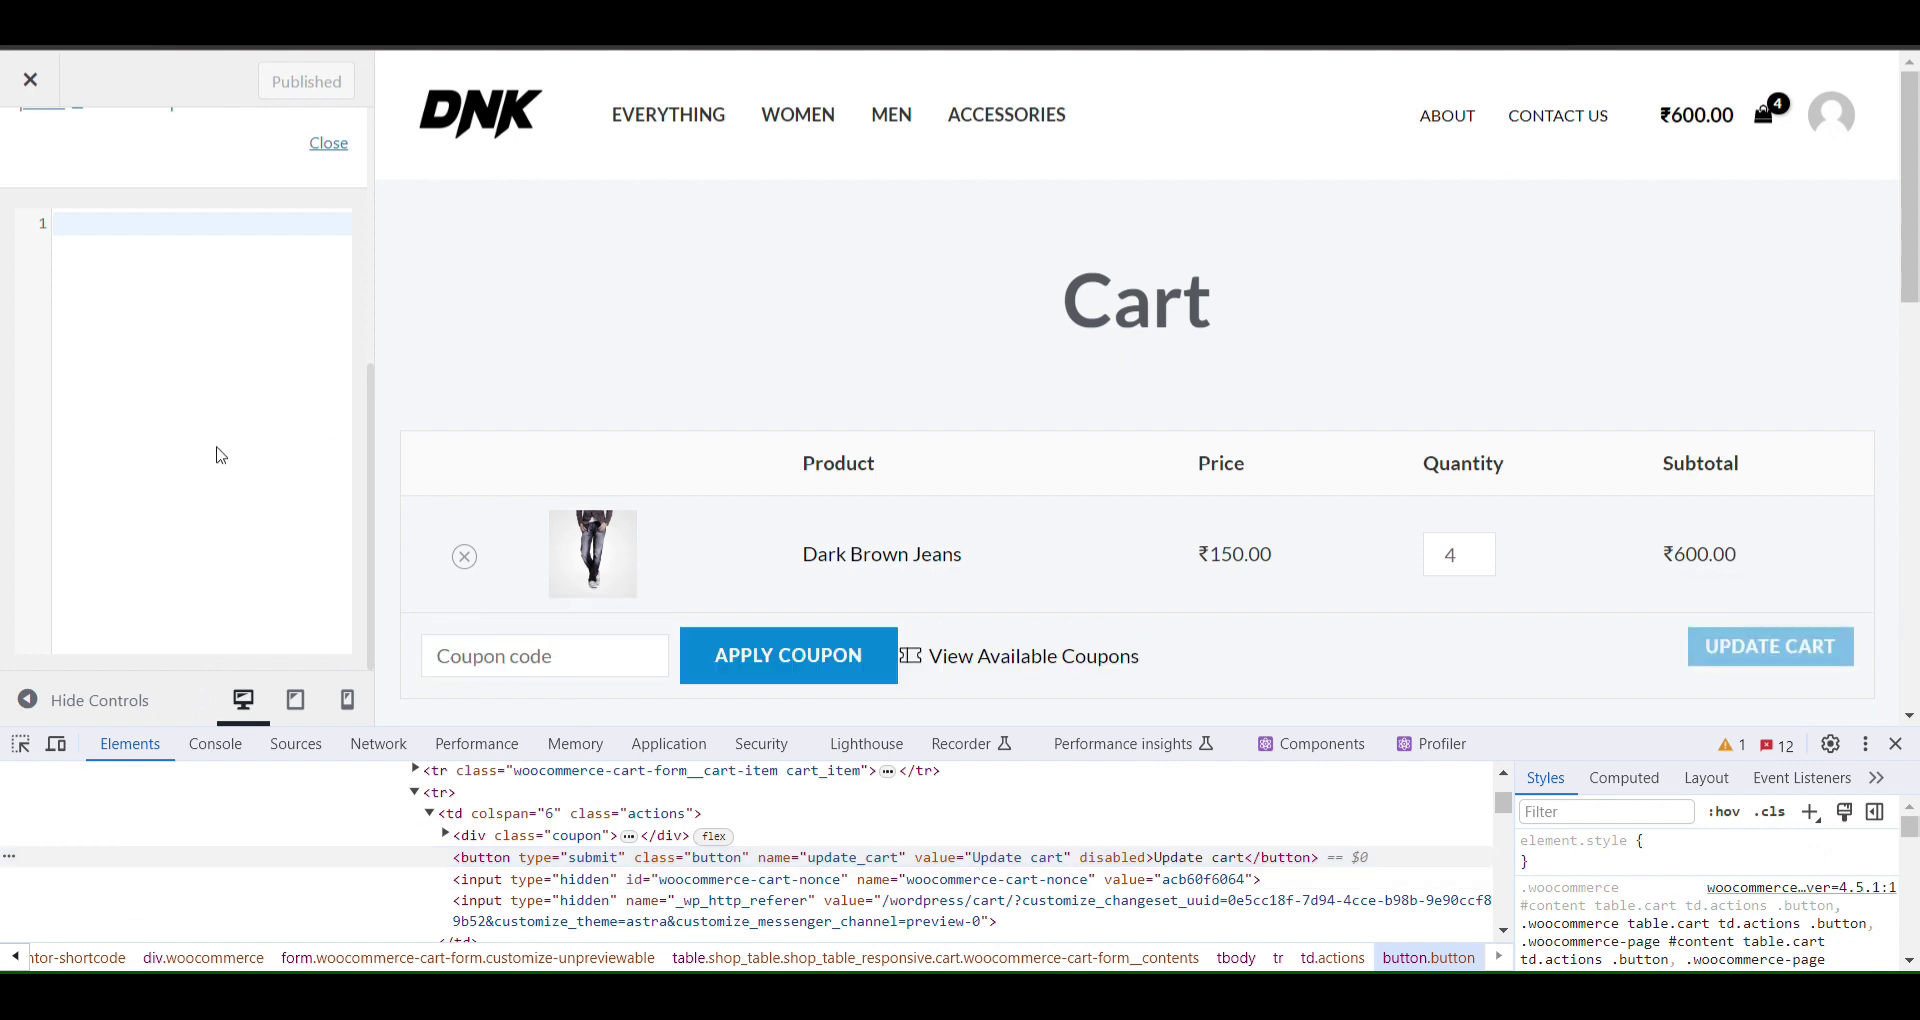
text(button[name='update_cart'] {    display: none !important; })
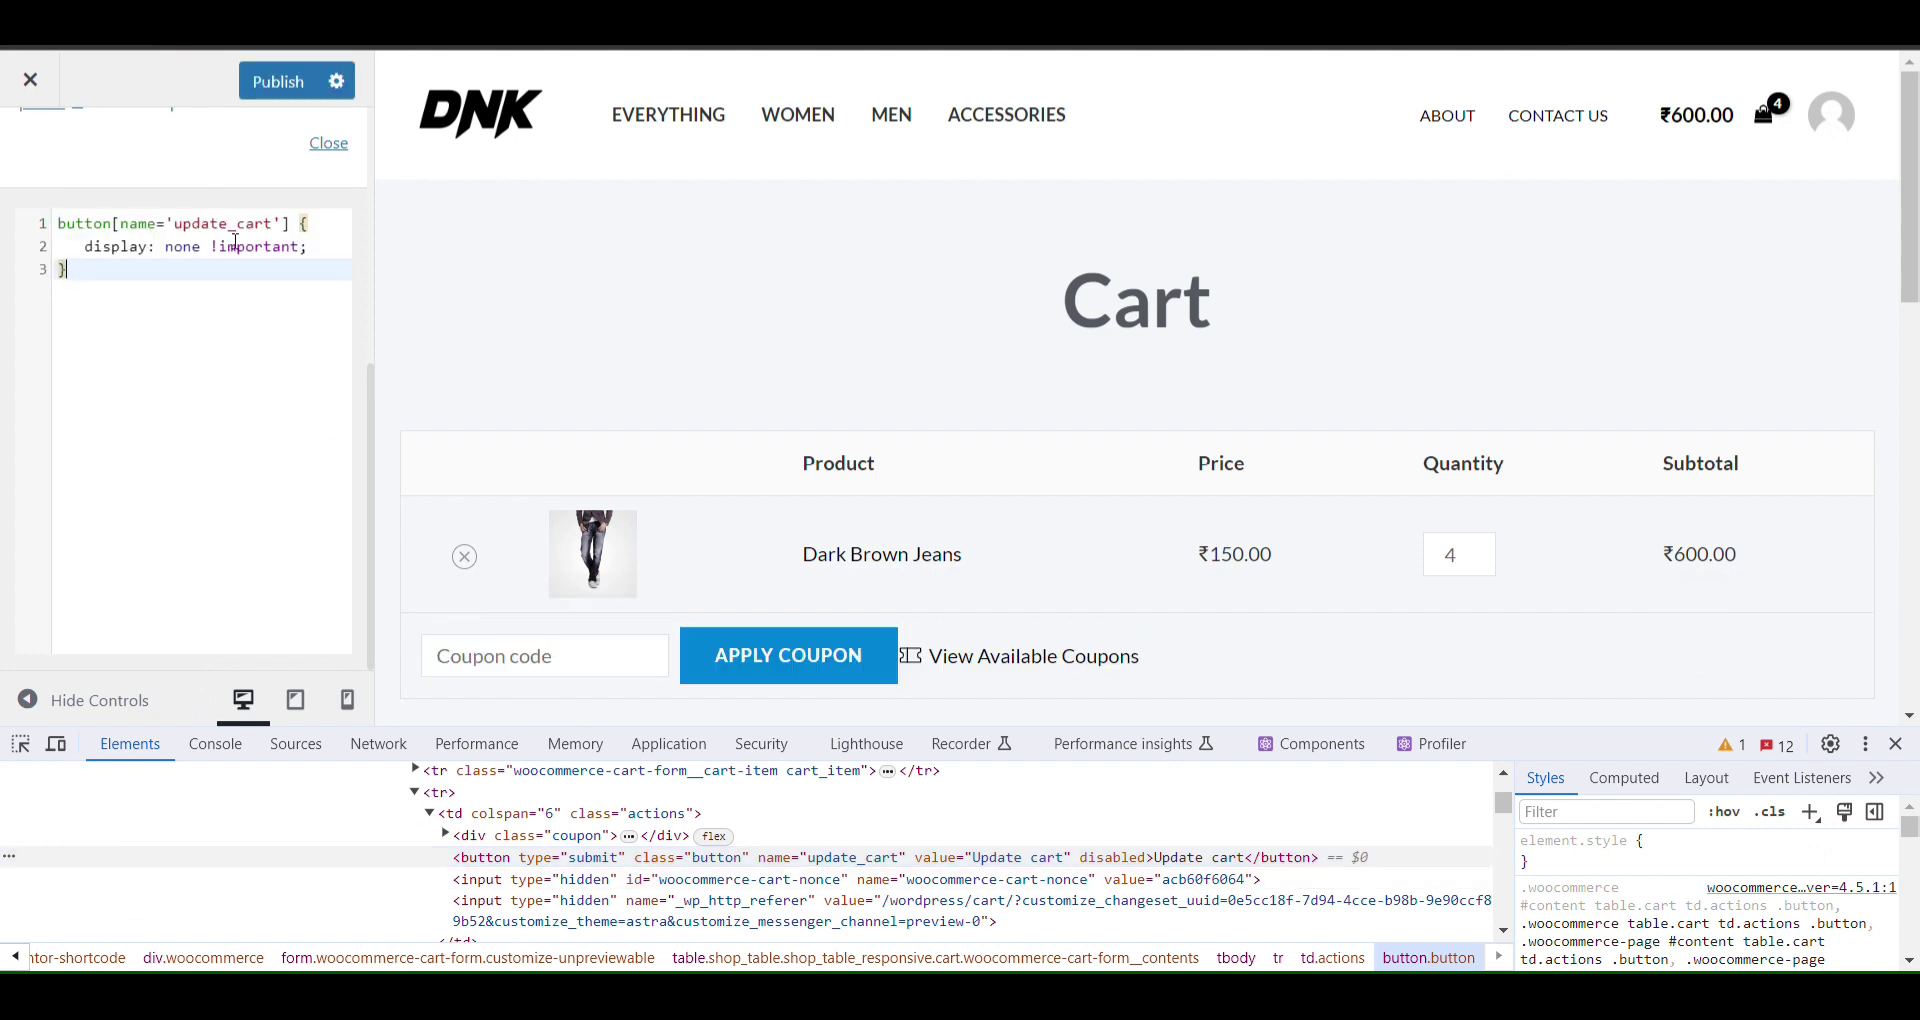
scroll(1690, 515, down, 3)
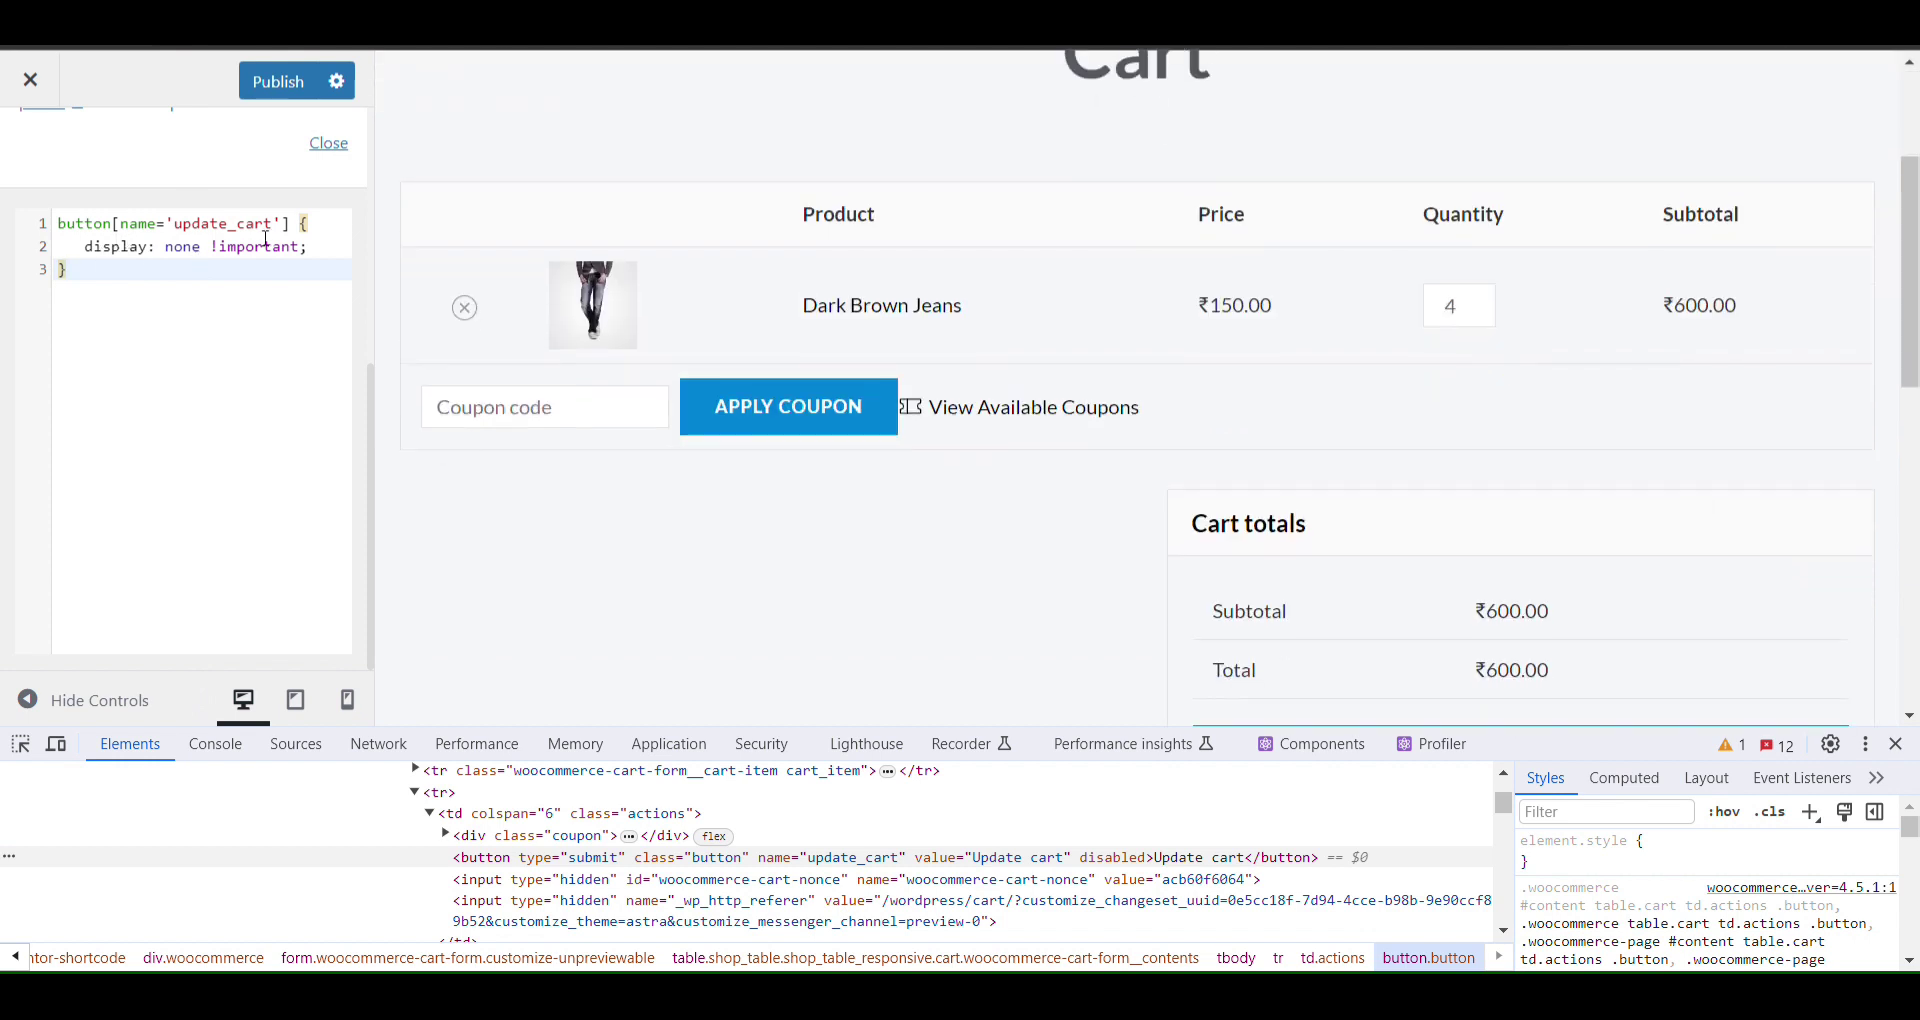
click(272, 80)
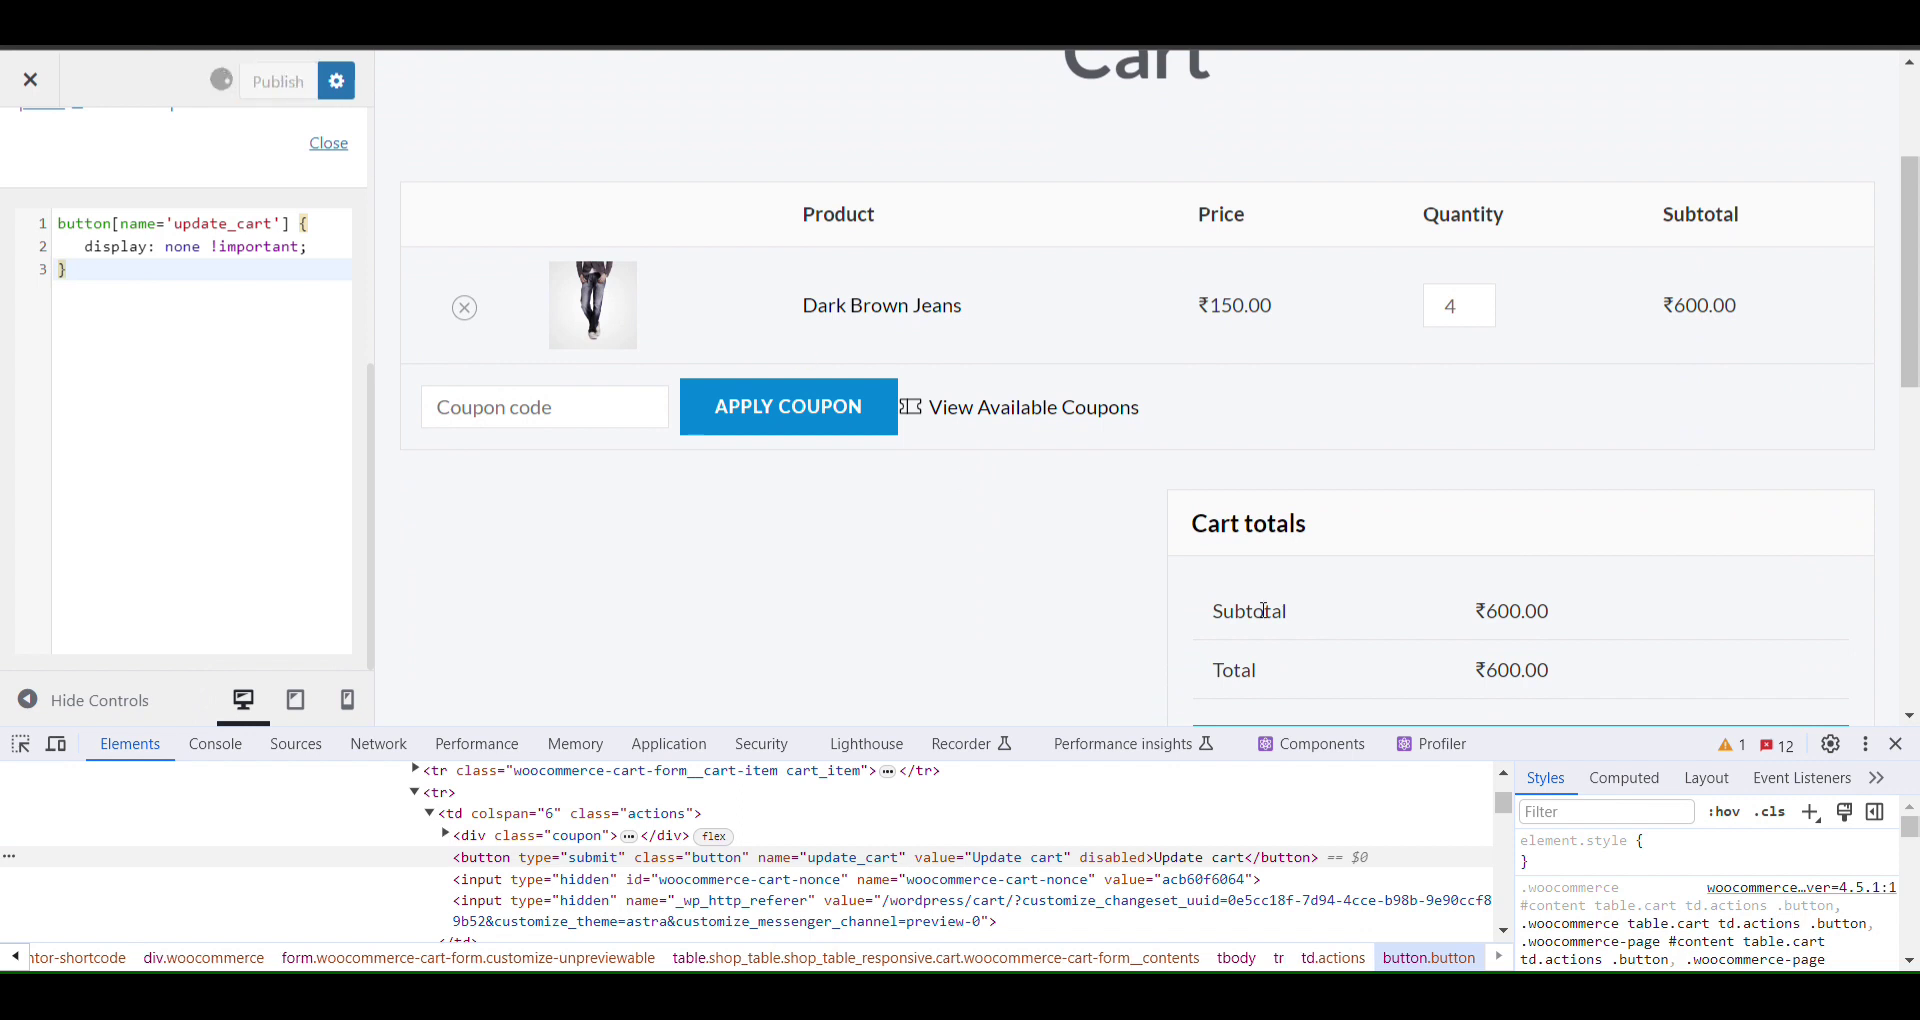
click(1896, 744)
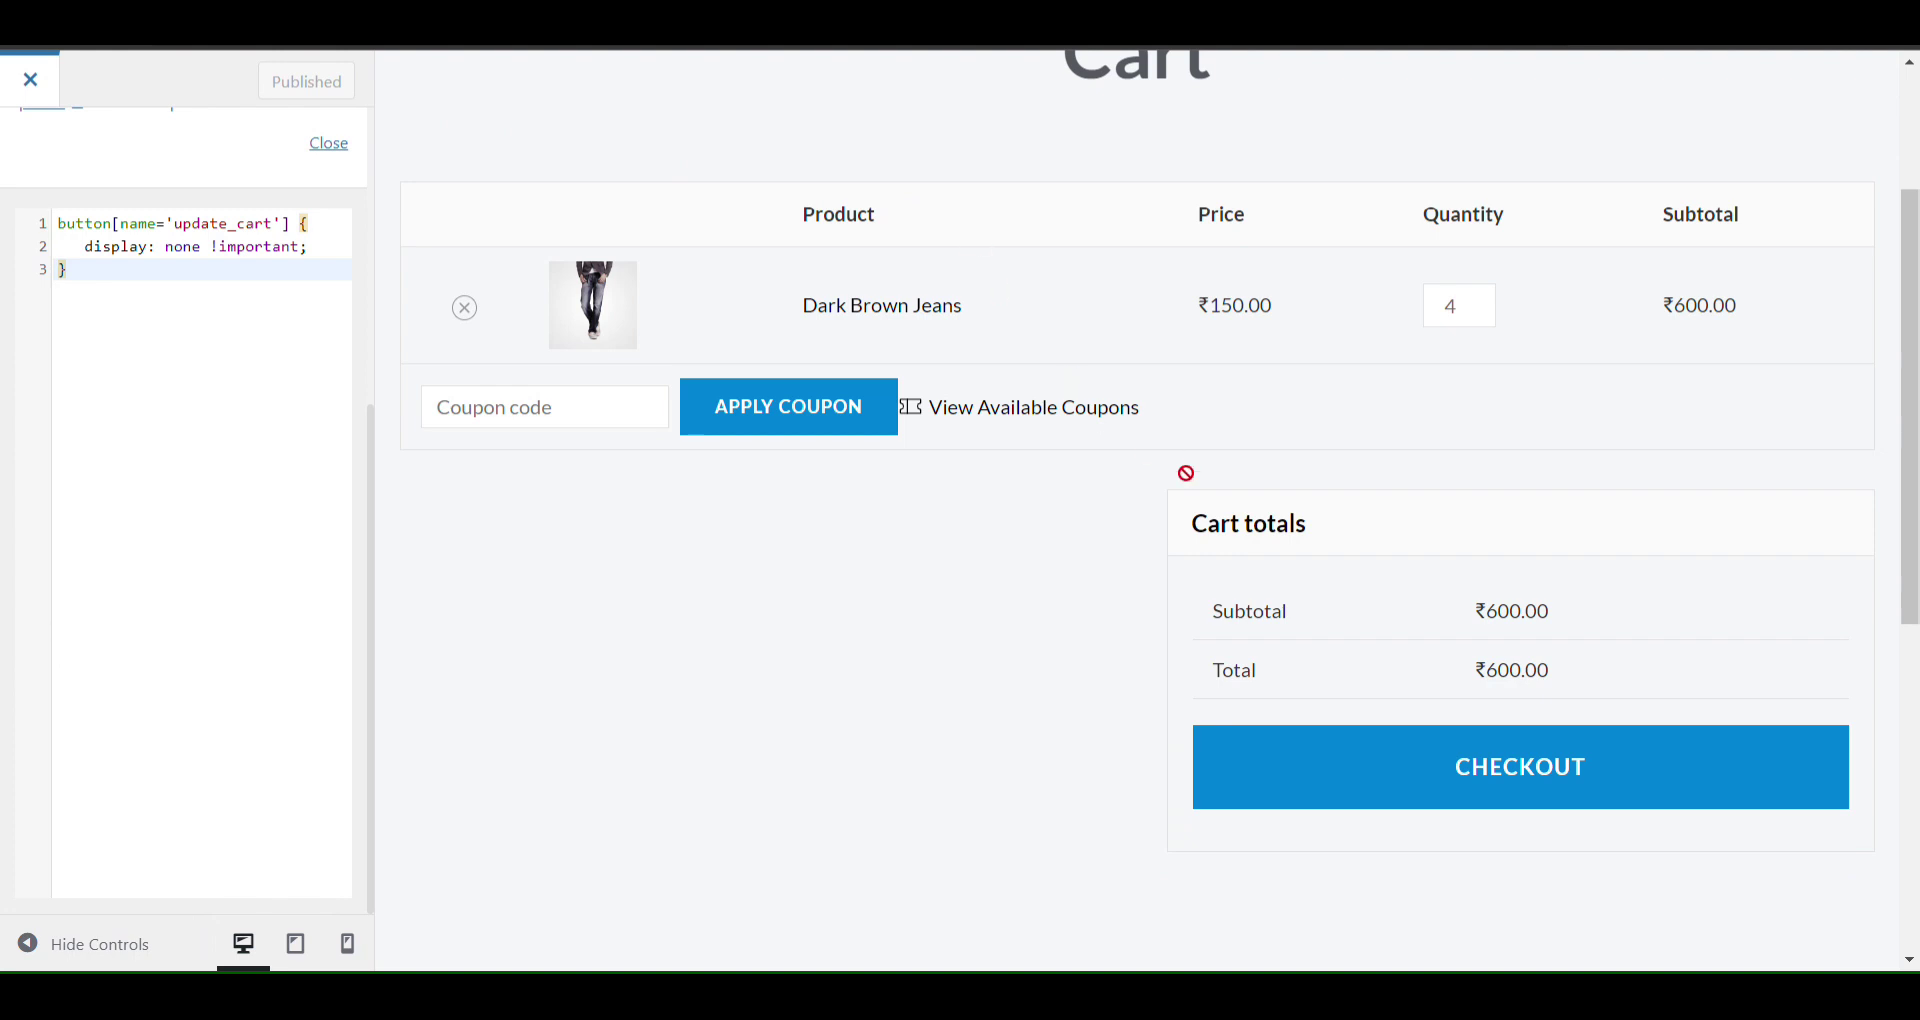
Lower the jeans from 4 to 2 so the cart auto-updates to ₹300.00, and confirm at checkout.
scroll(1320, 500, down, 1)
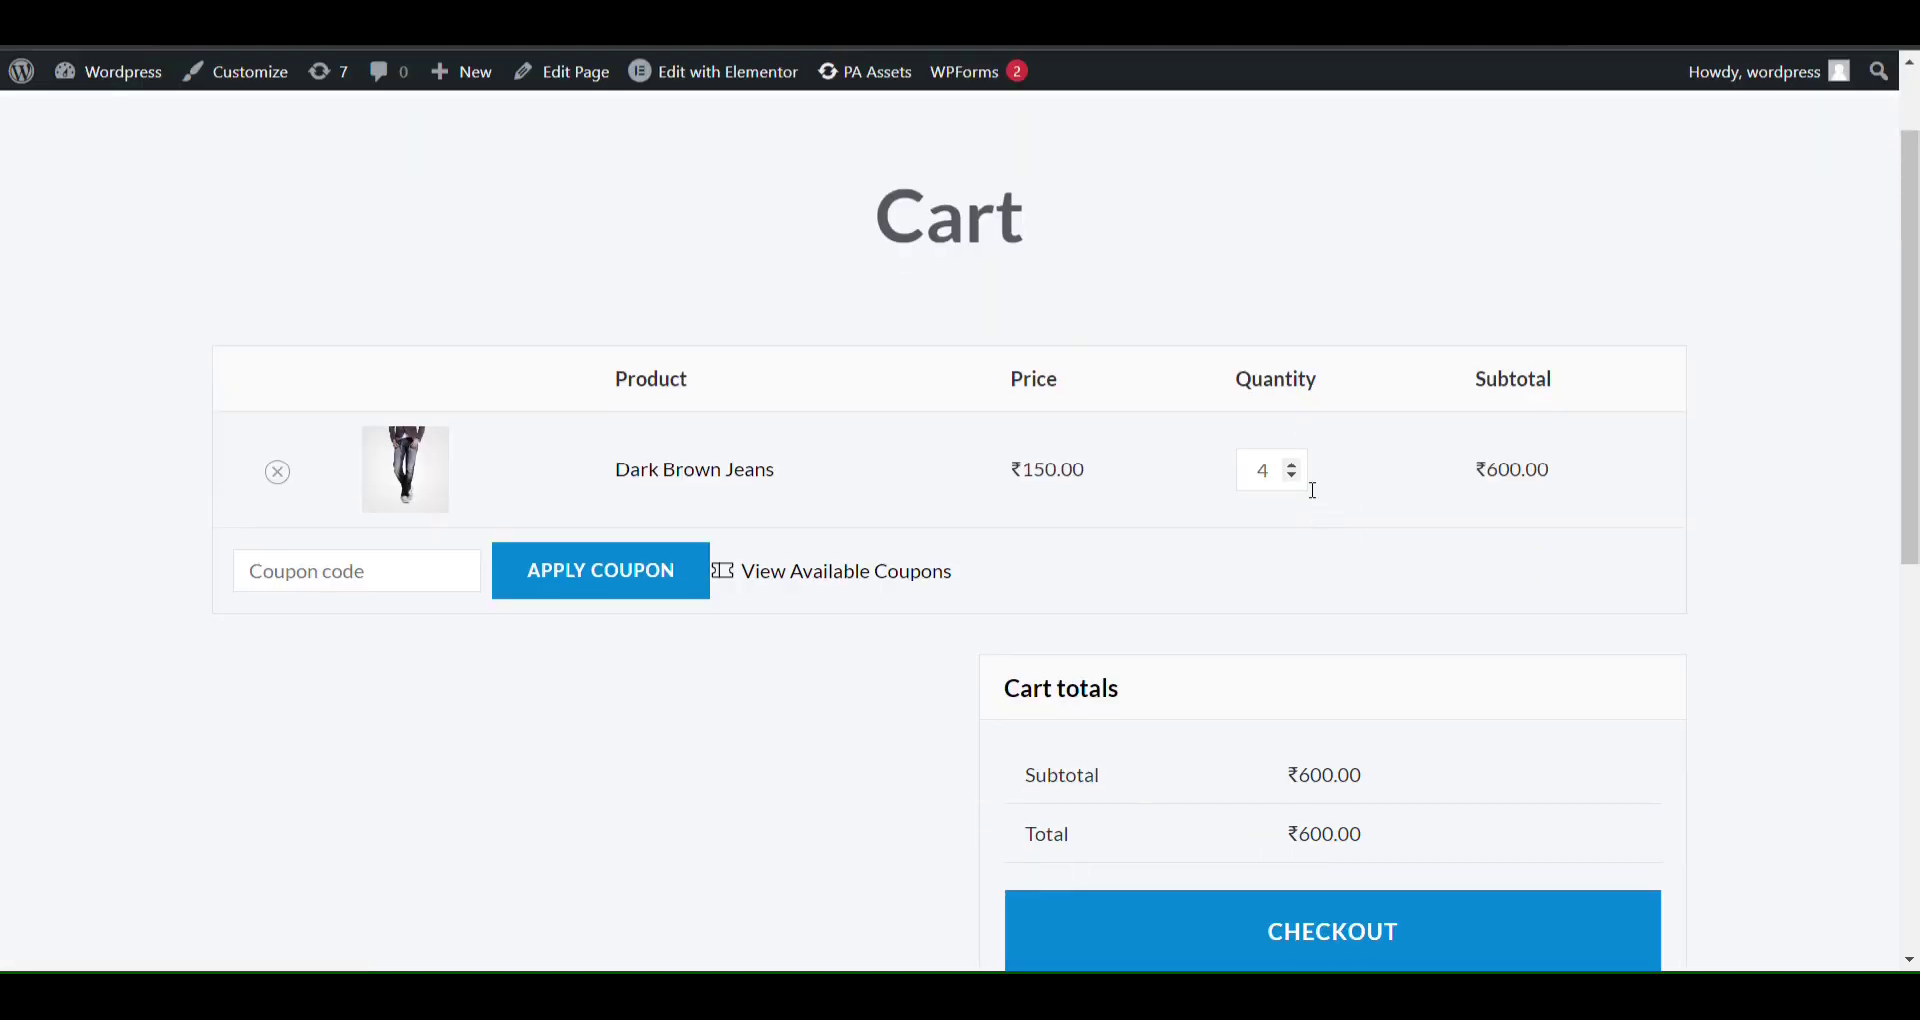
click(1292, 476)
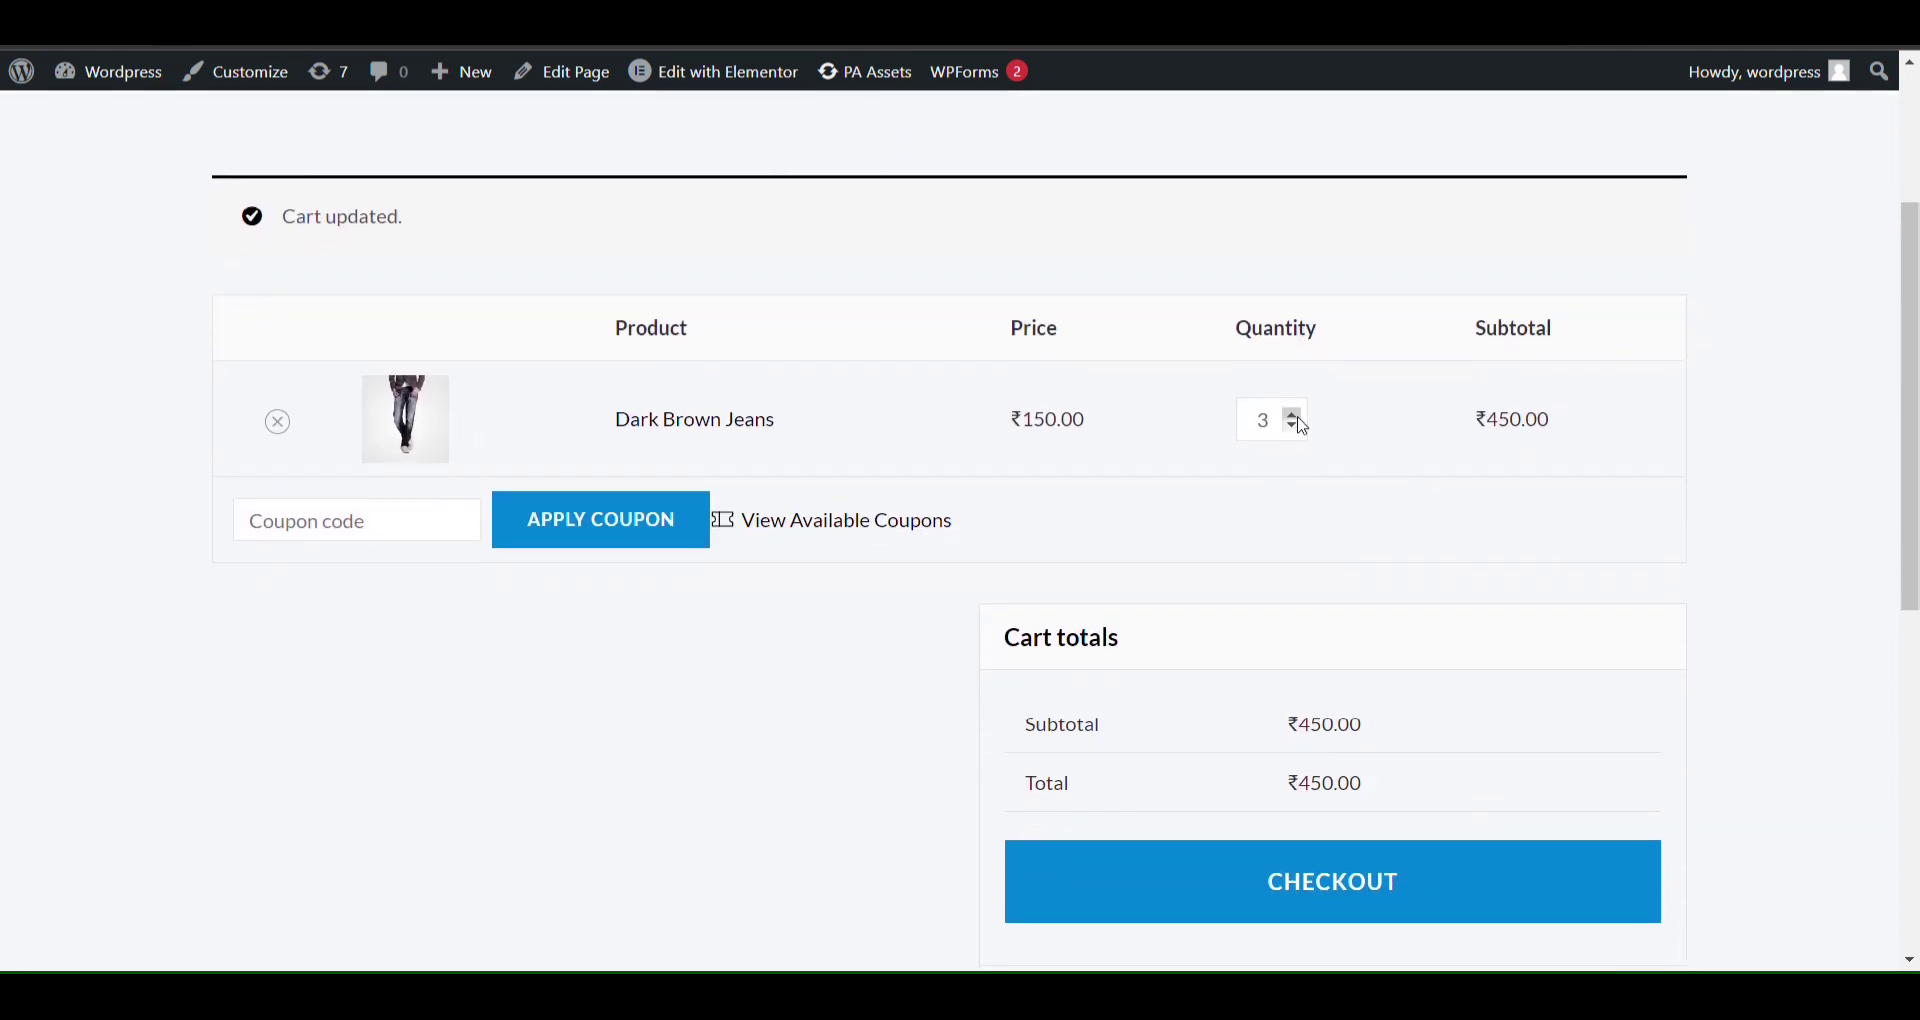
click(1293, 427)
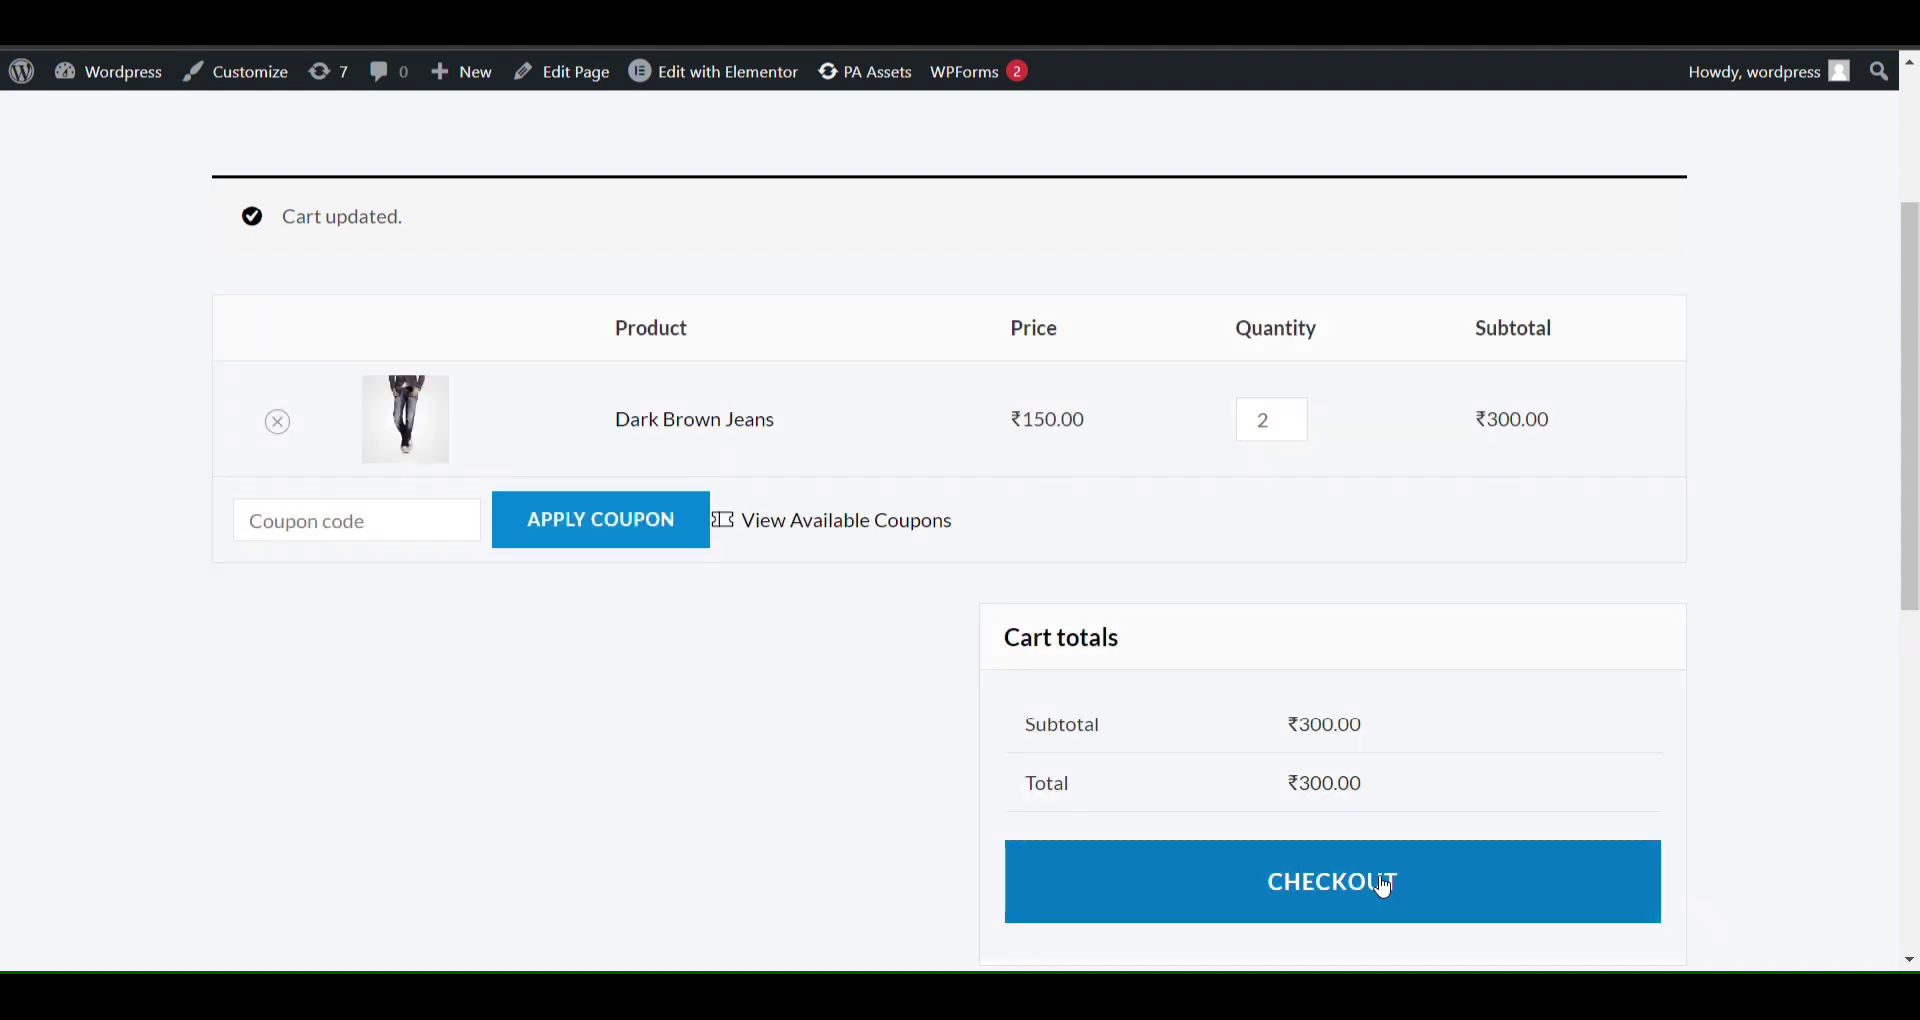
click(1384, 886)
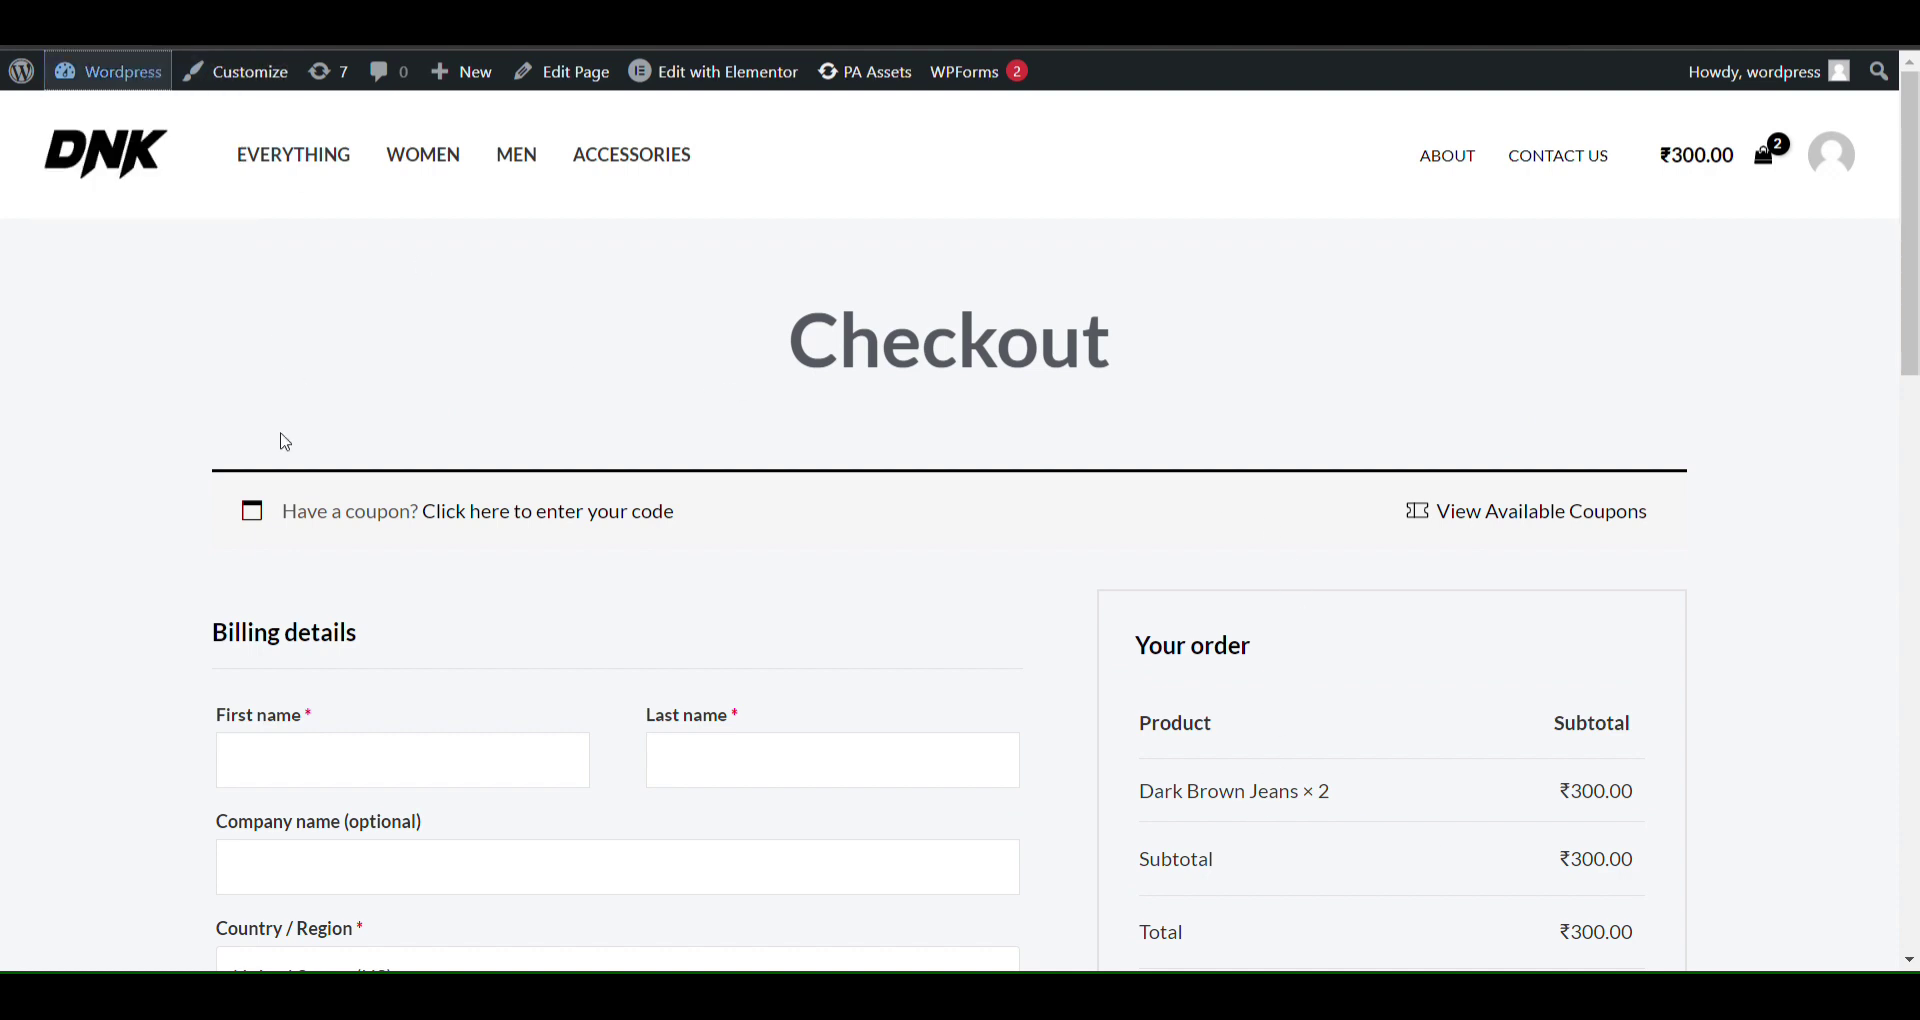
scroll(76, 600, down, 3)
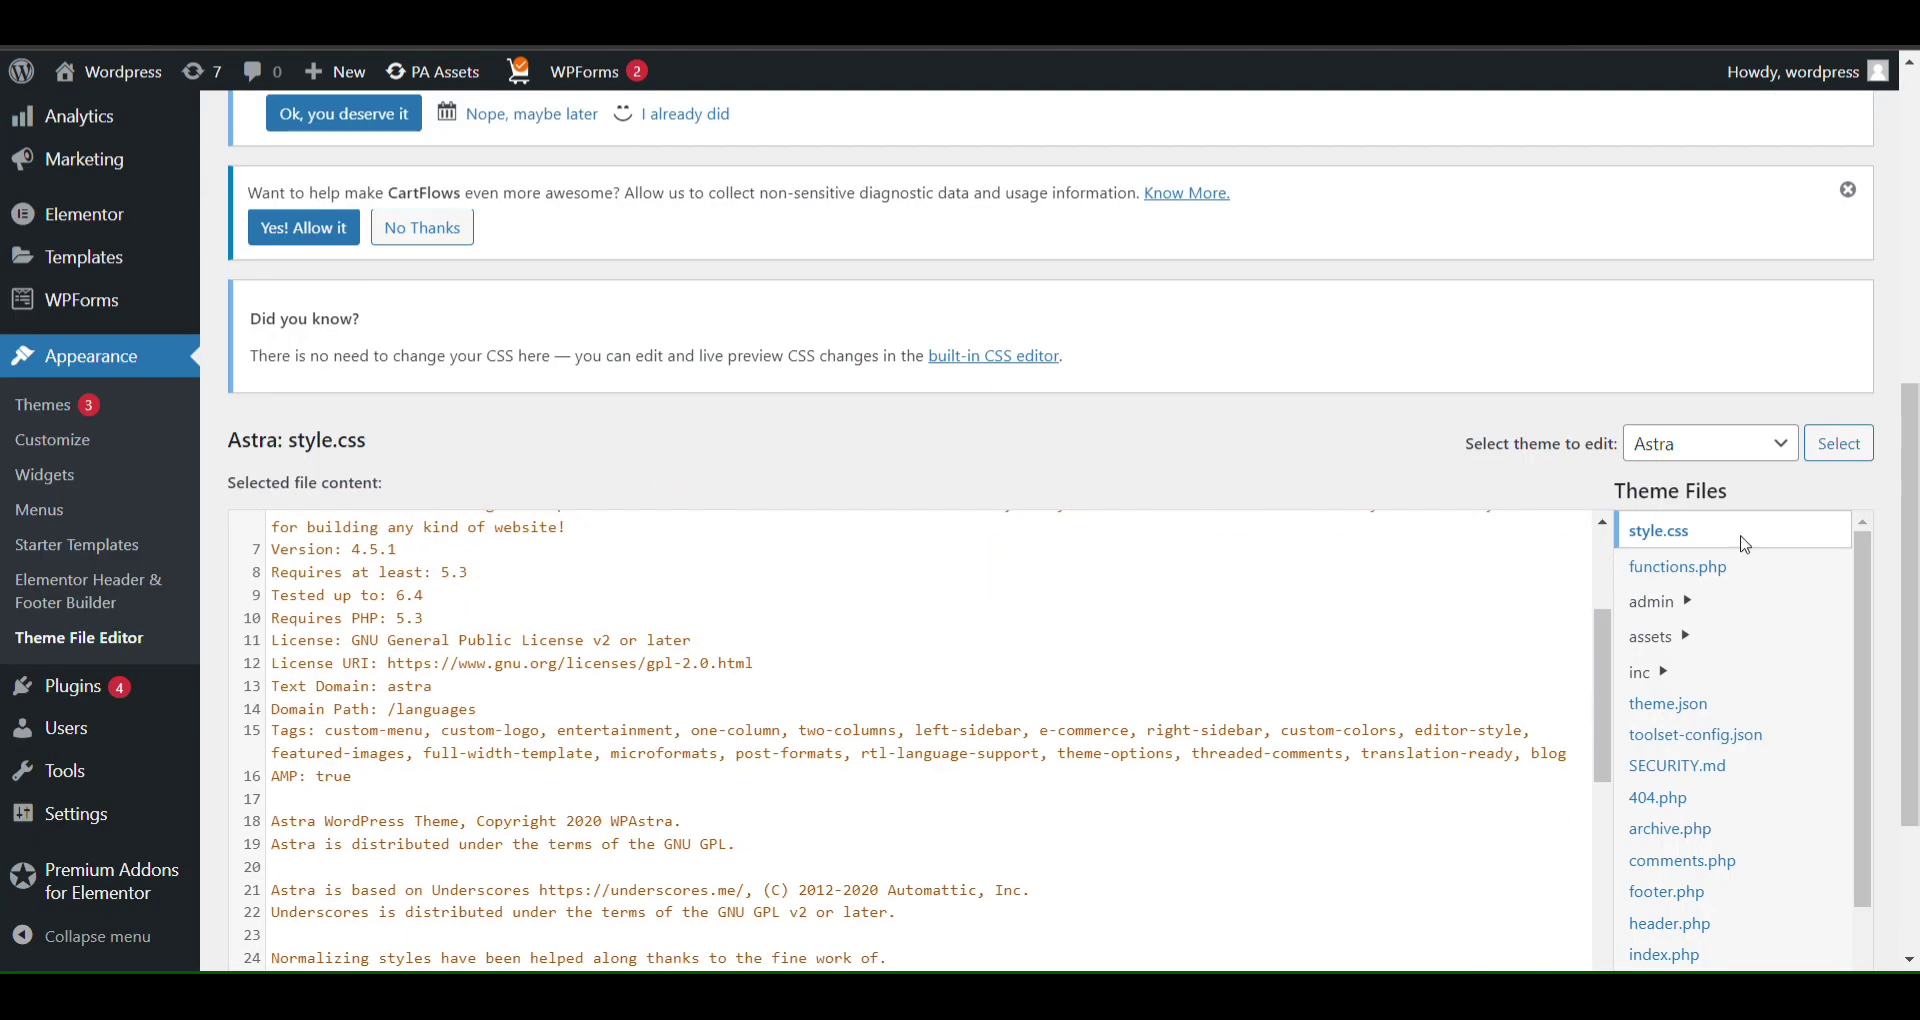
Open Astra's functions.php and highlight the jQuery code on lines 16–18 of the snippet.
click(1715, 566)
scroll(535, 580, down, 5)
scroll(535, 580, up, 4)
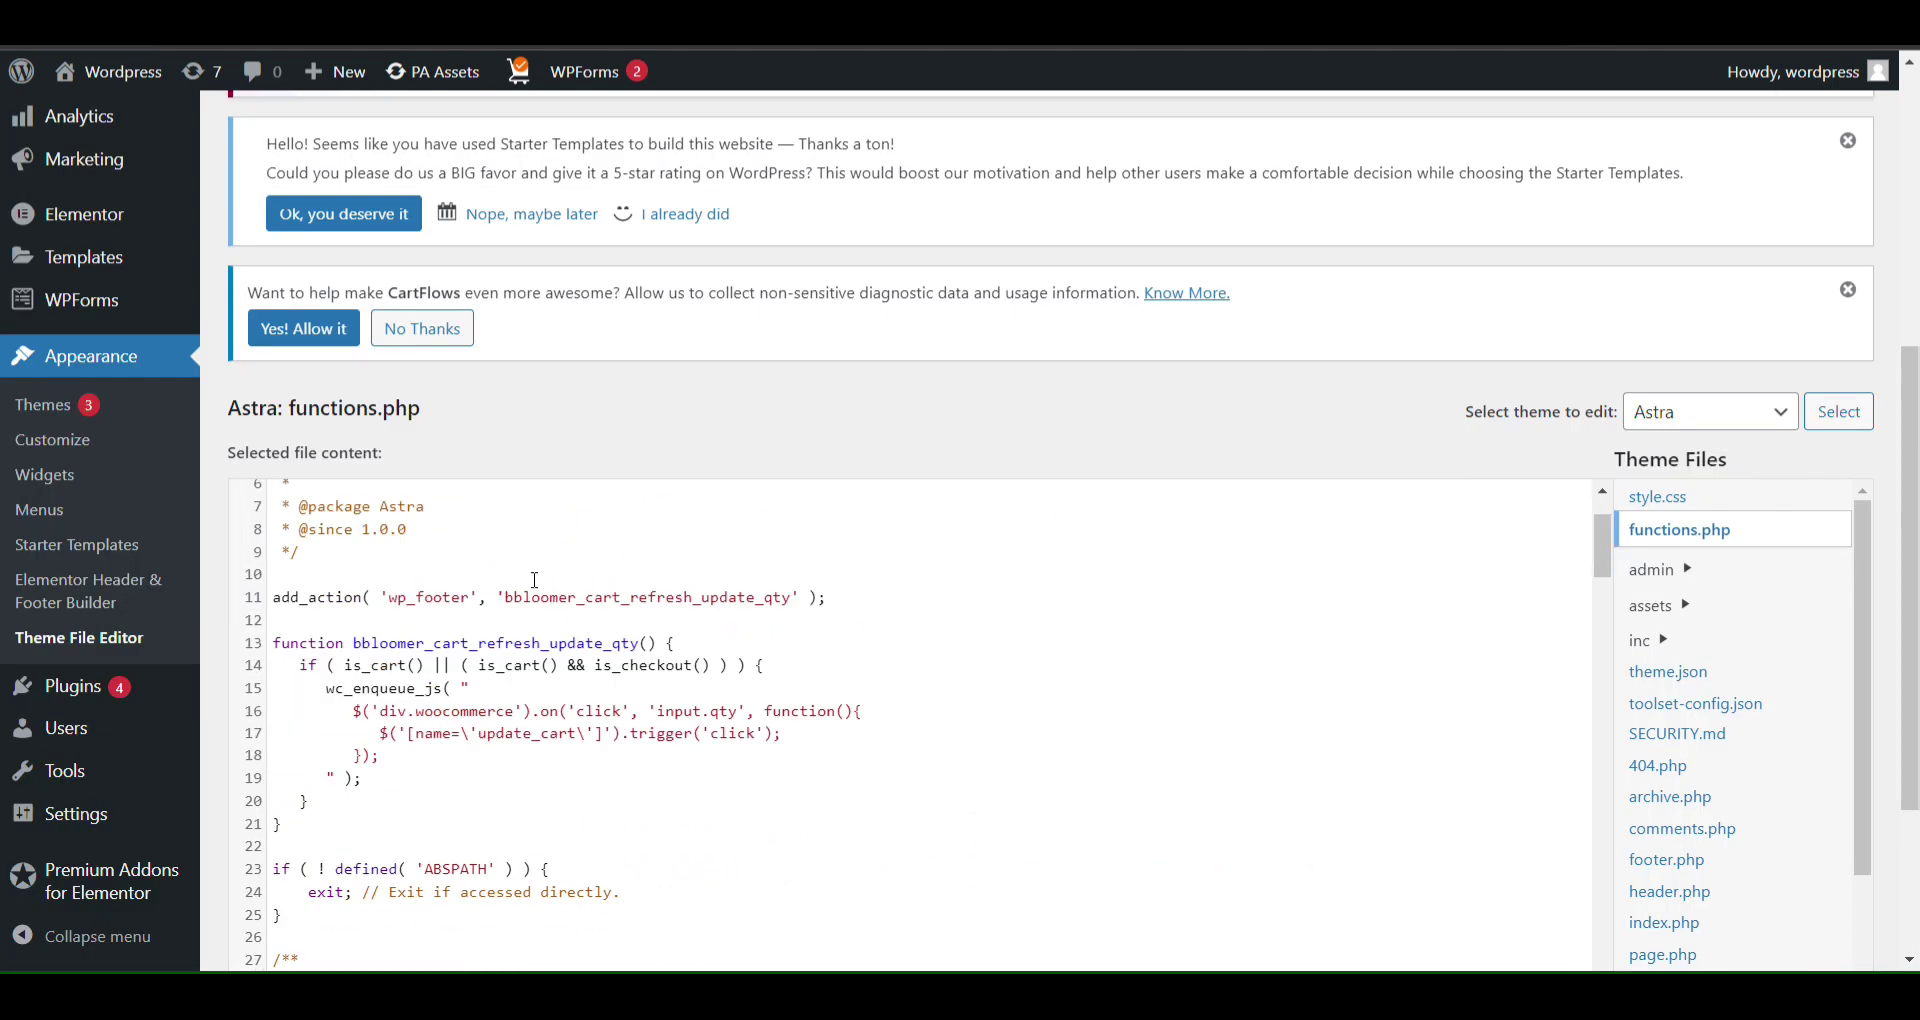
drag(352, 711, 380, 757)
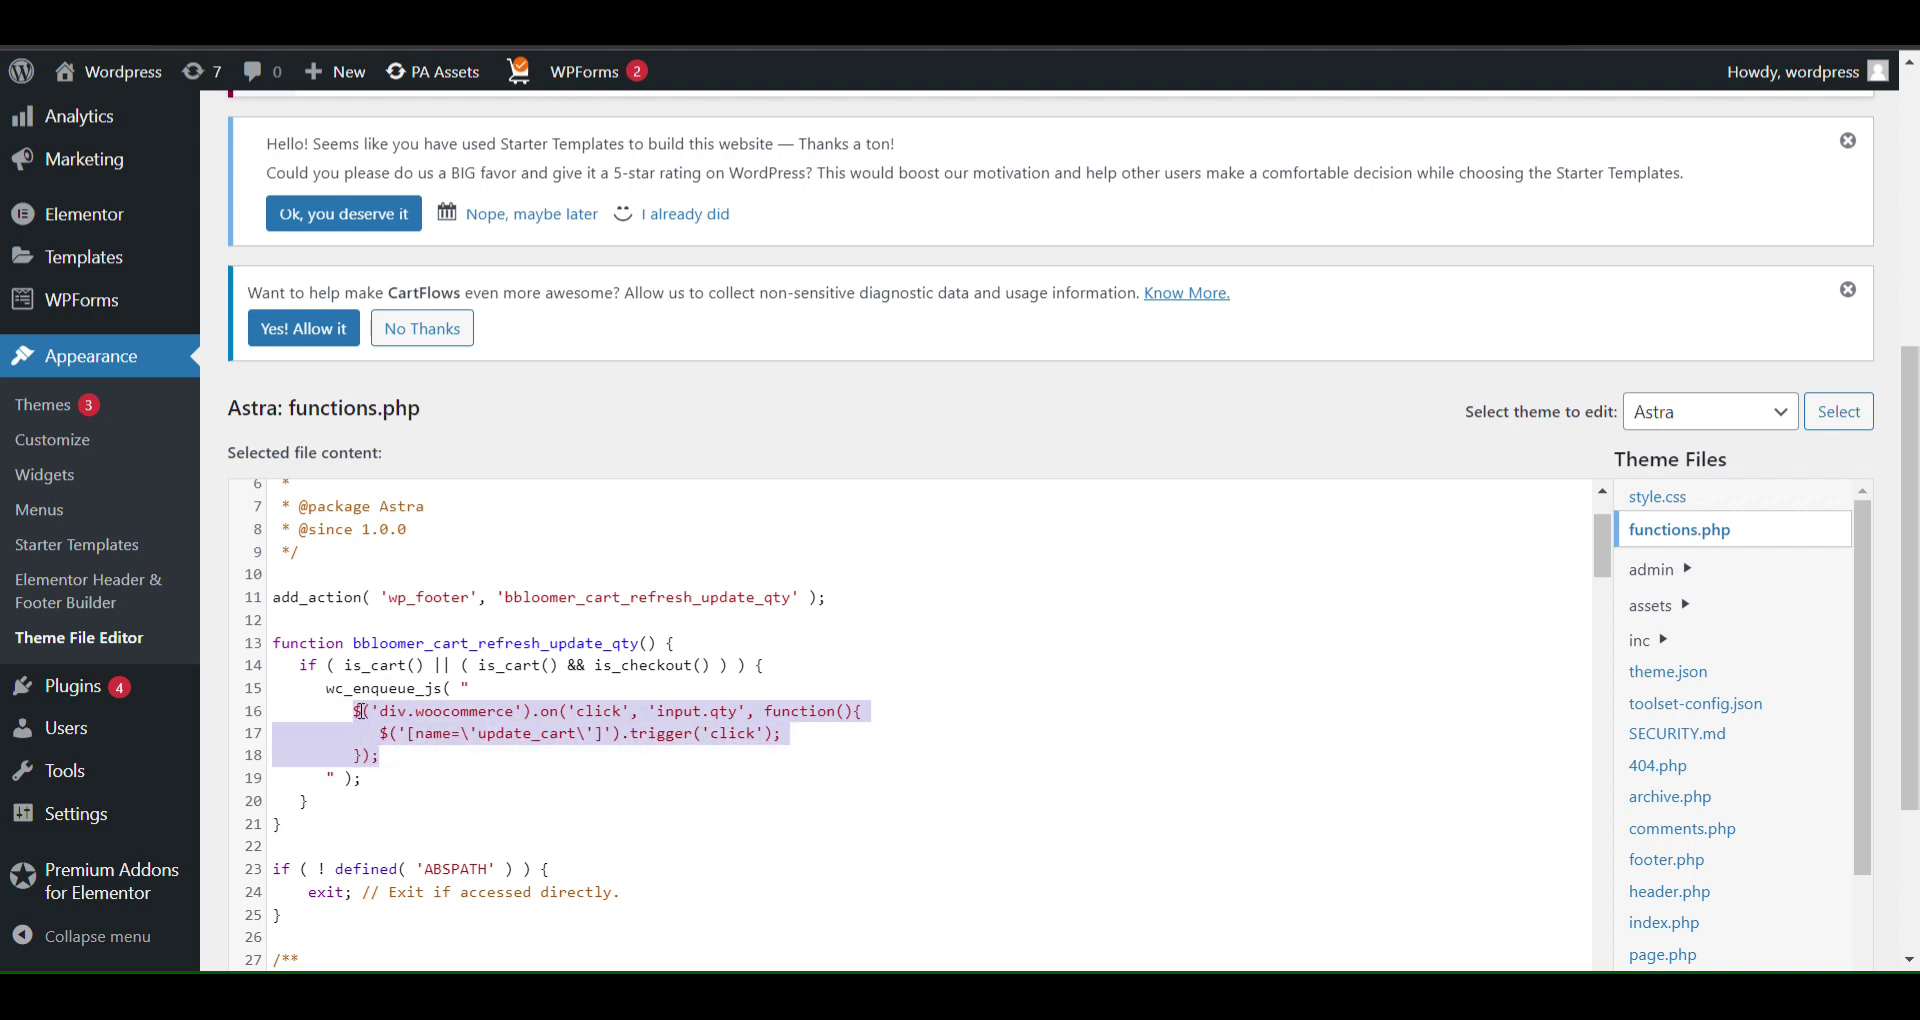
scroll(792, 421, down, 3)
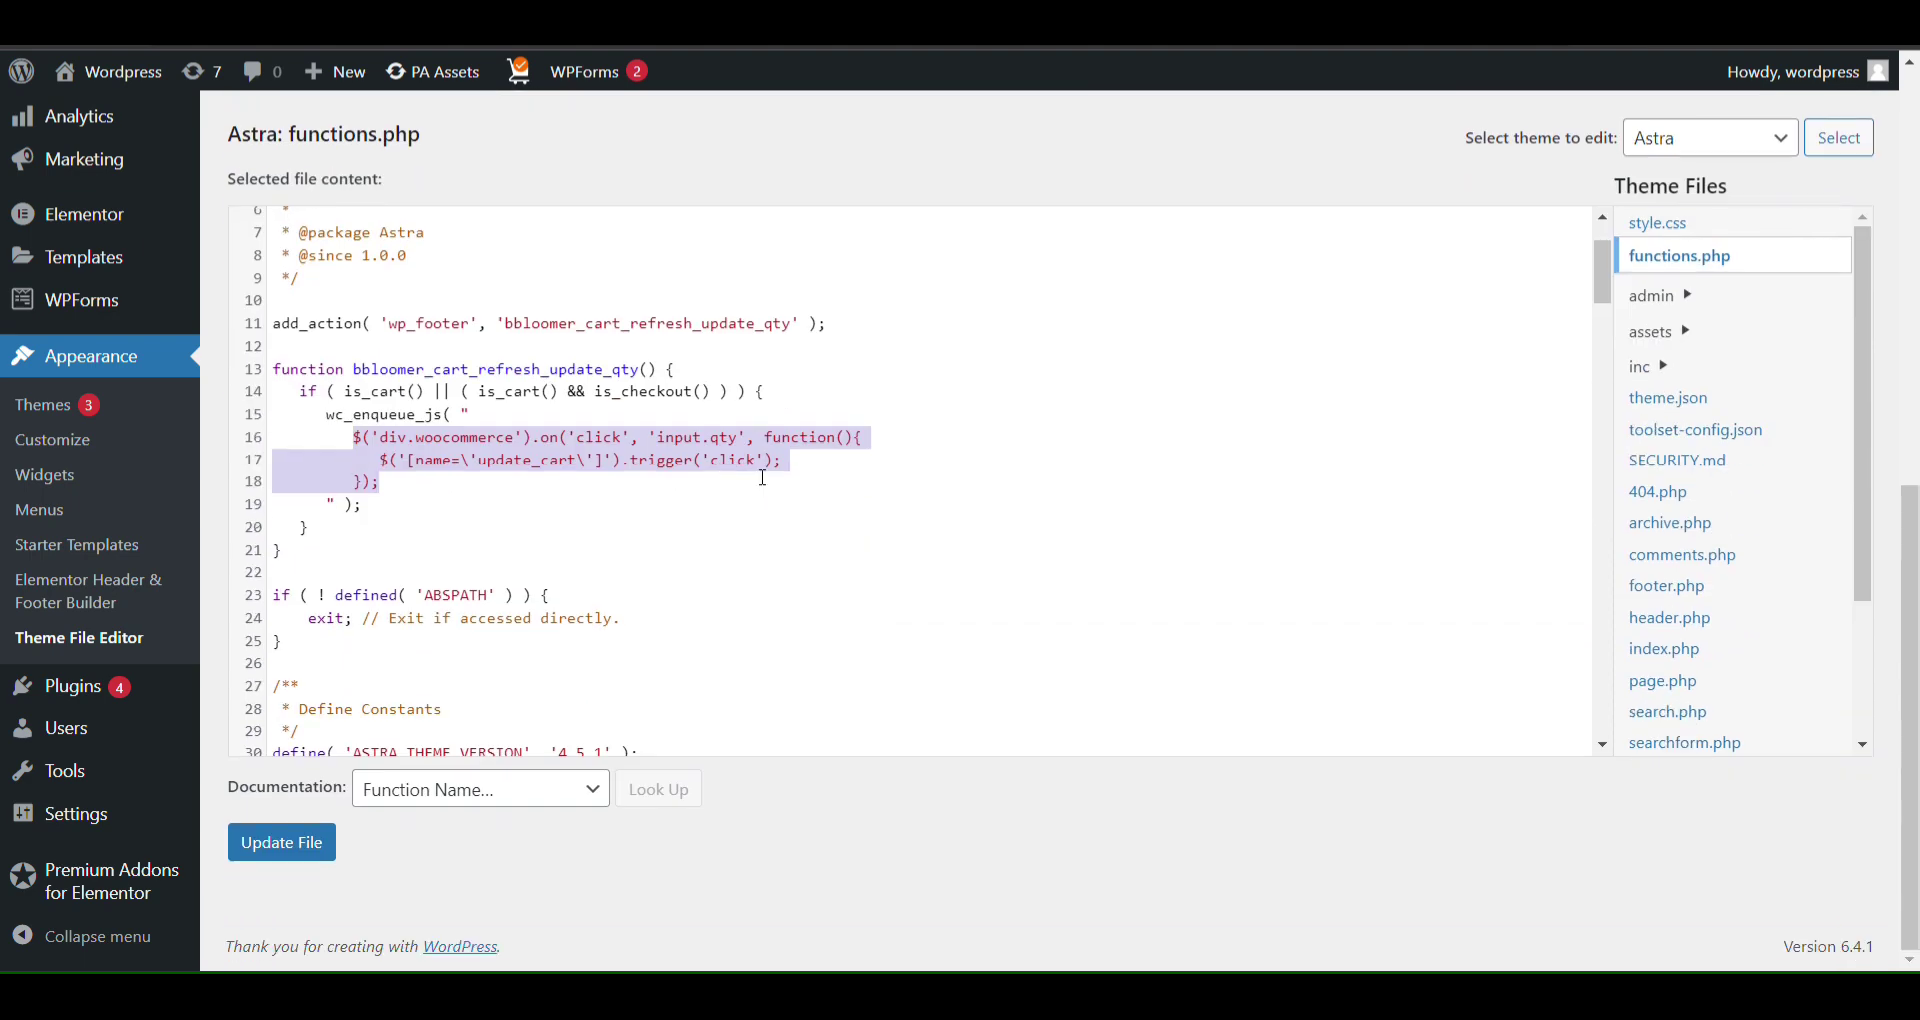
scroll(600, 351, down, 5)
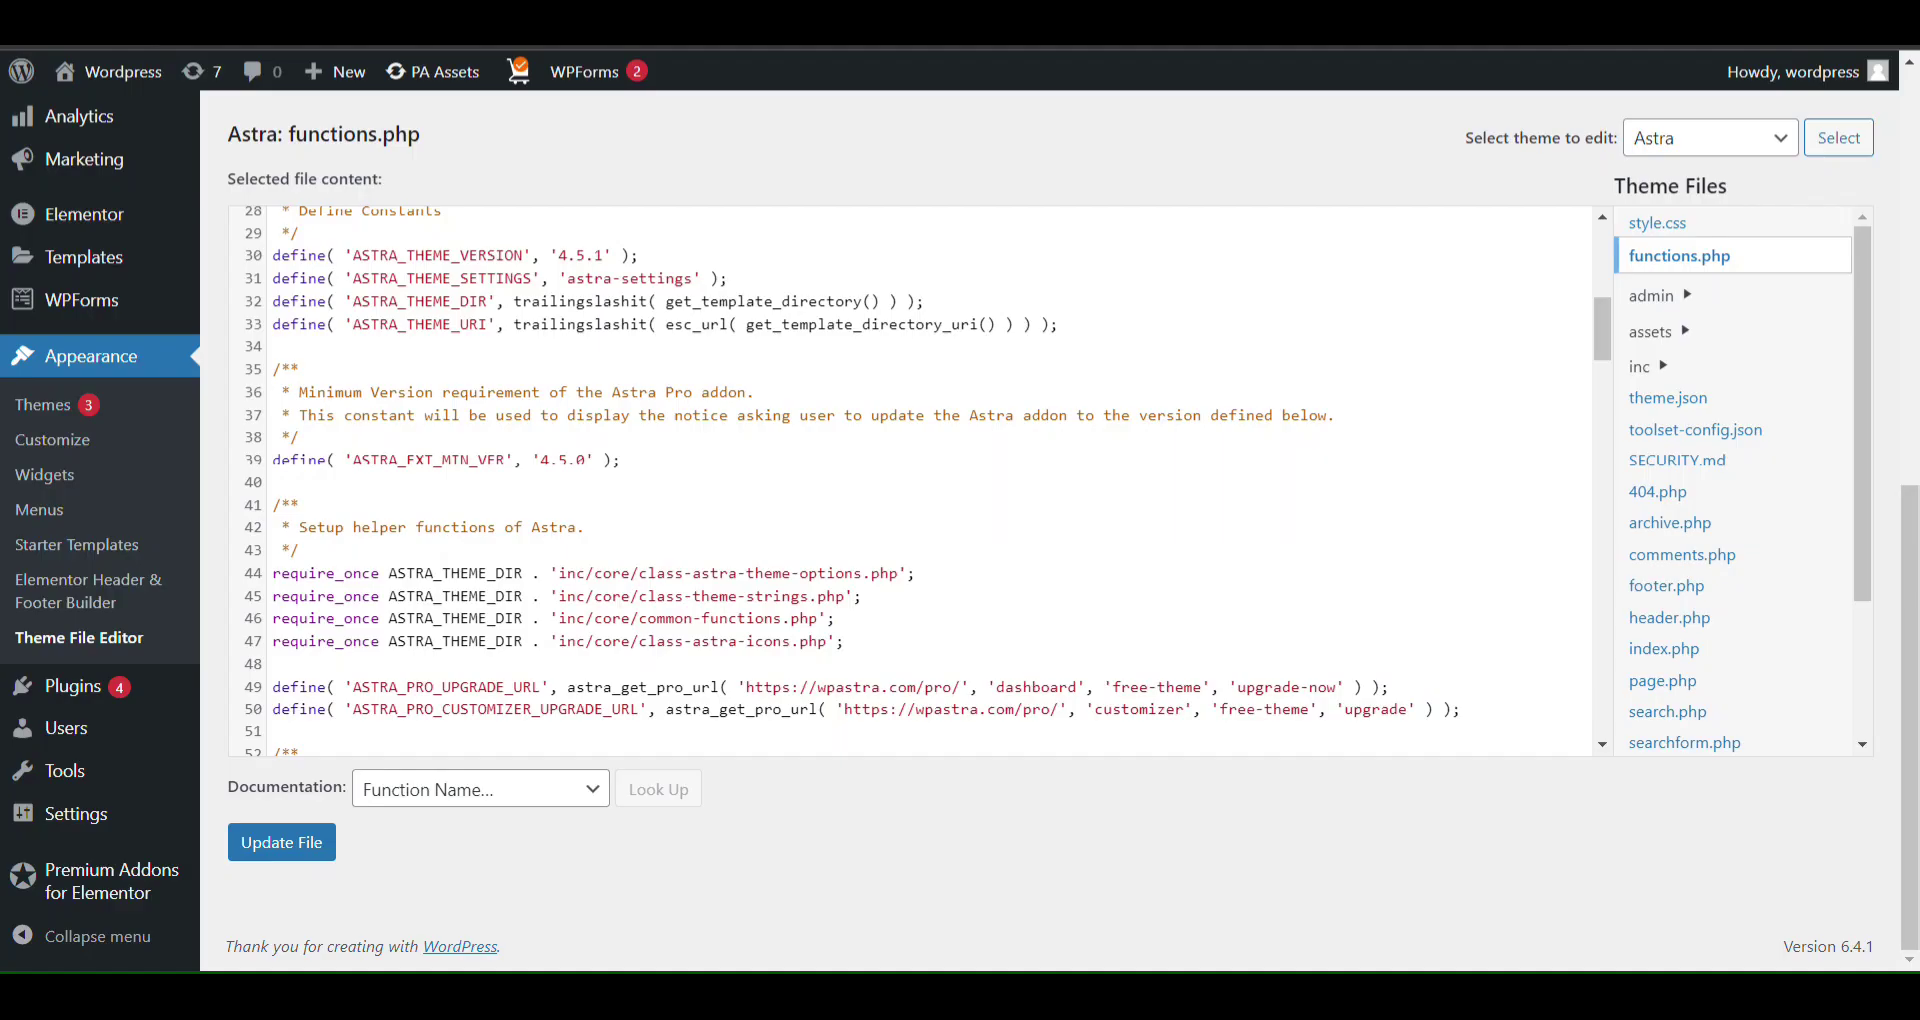